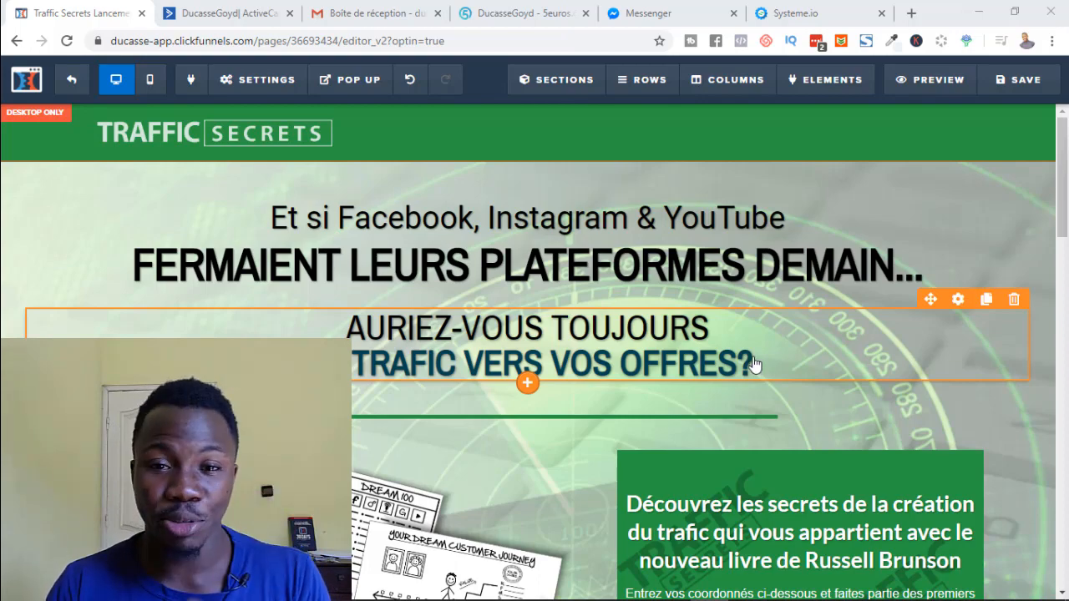
scroll(777, 372, "down", 5)
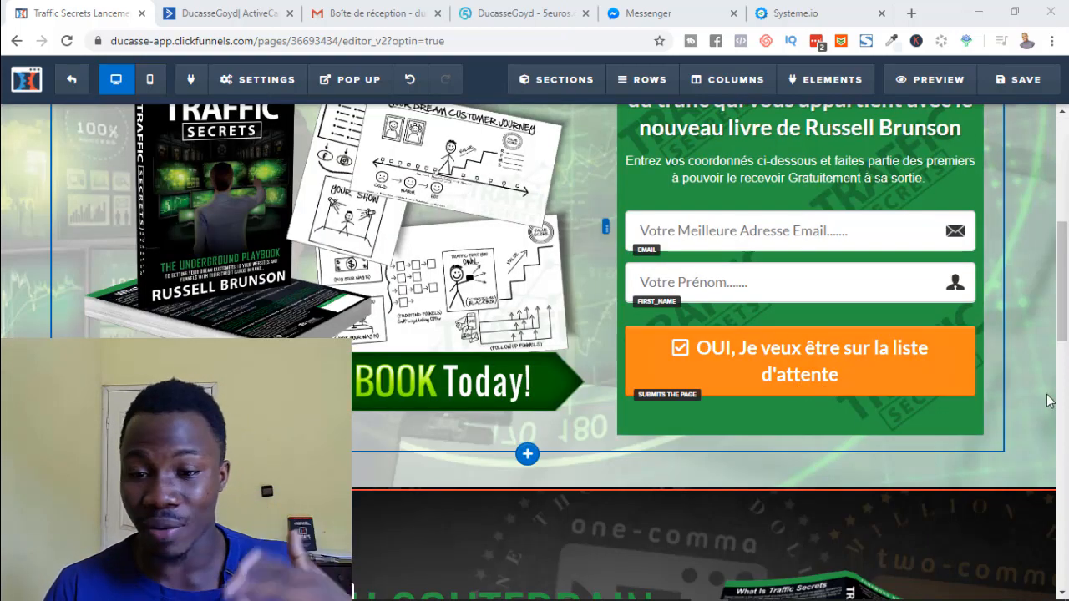
left_click_drag(1063, 282, 1067, 179)
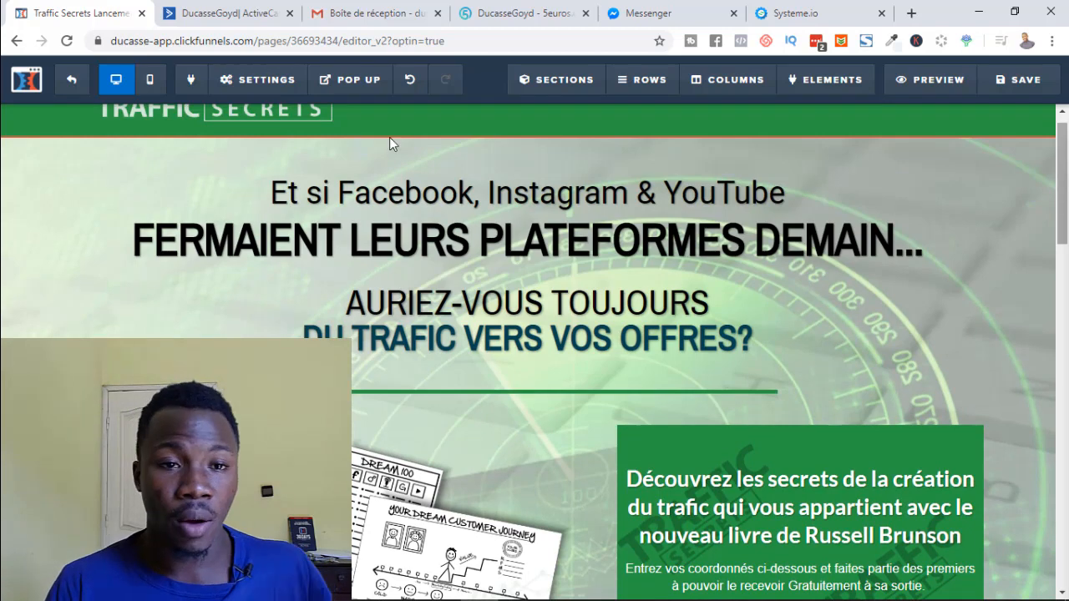
Switch to ActiveCampaign and start a new contact list named "Tuto ActiveCampaign"
left_click(203, 8)
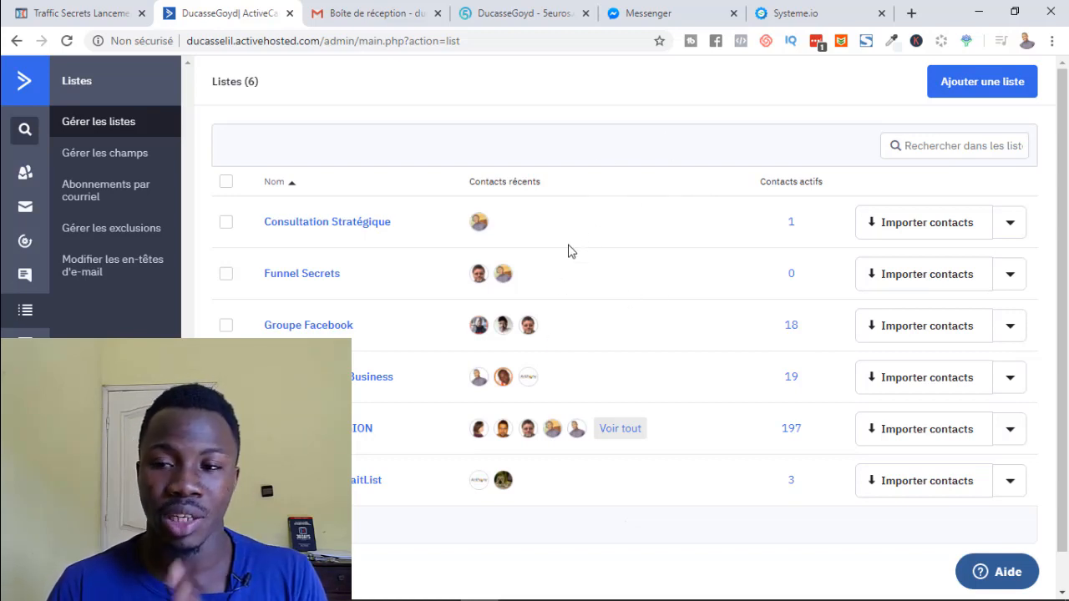
left_click(987, 89)
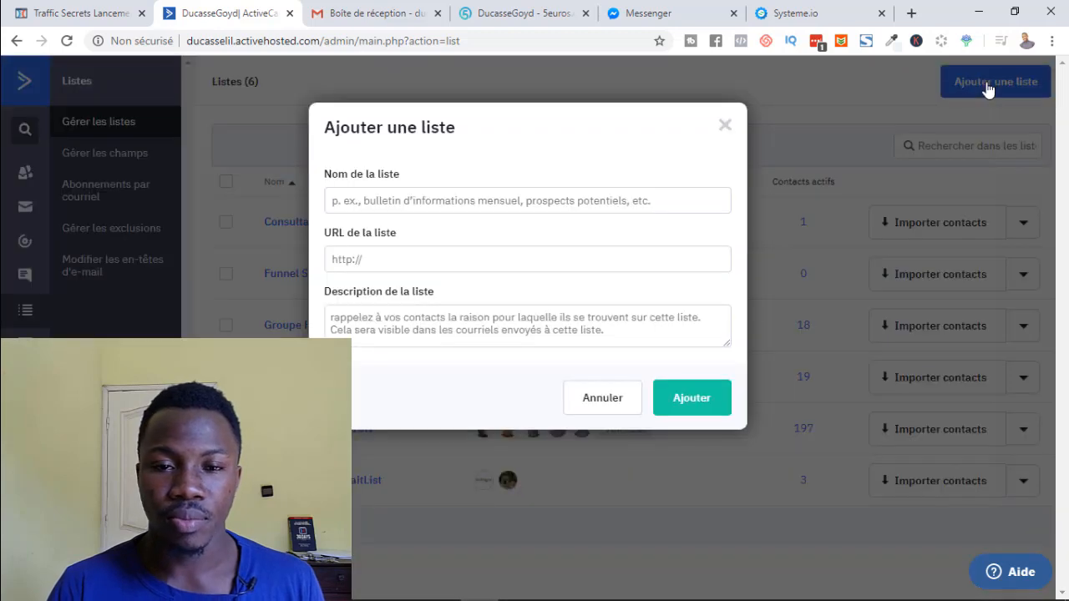
left_click(331, 199)
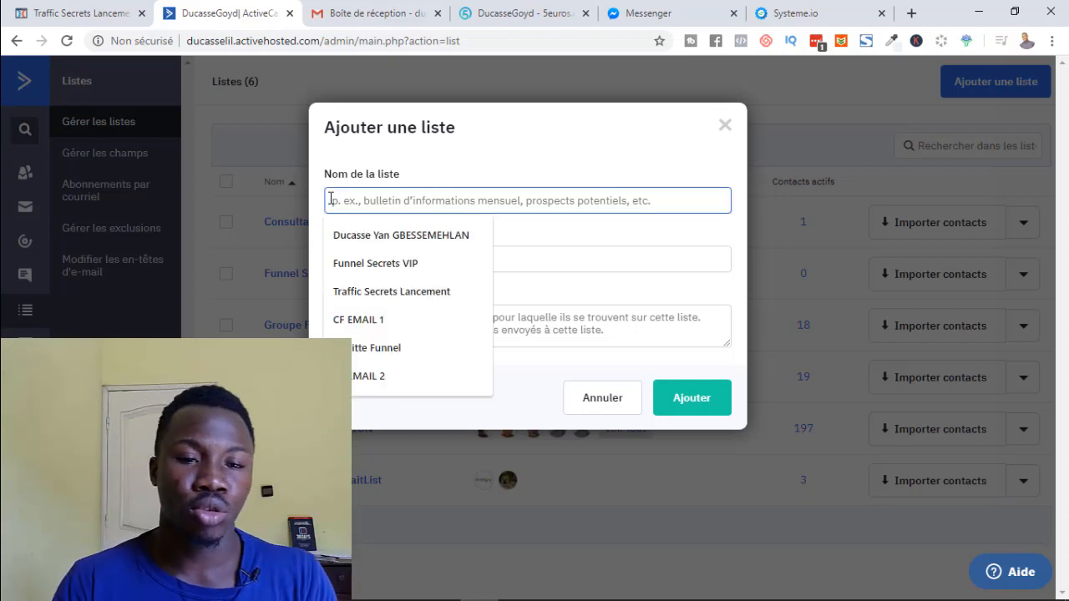
type("Tru")
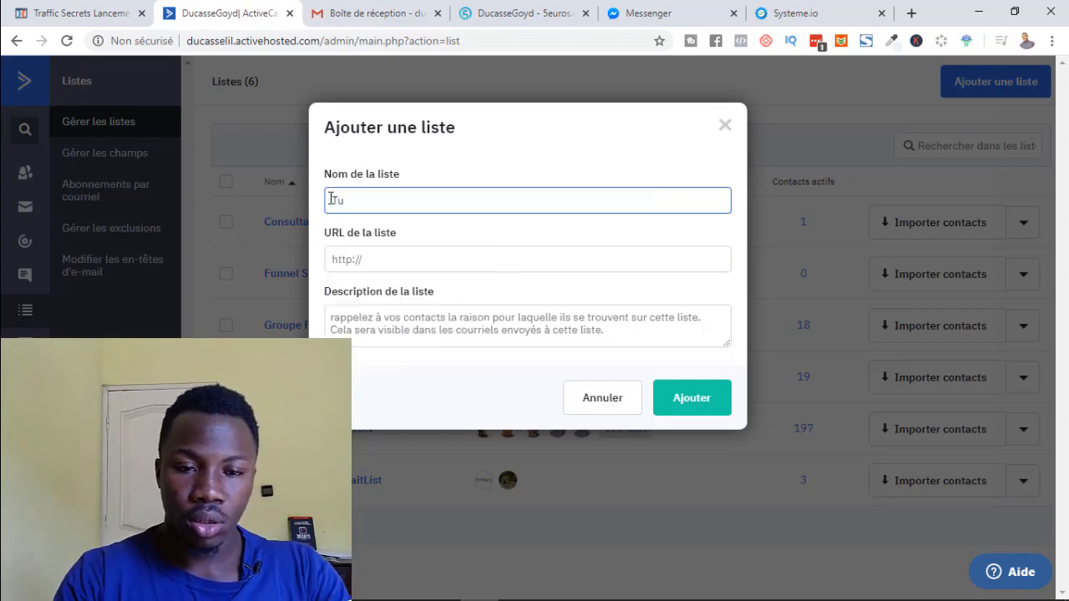
type("to Acti")
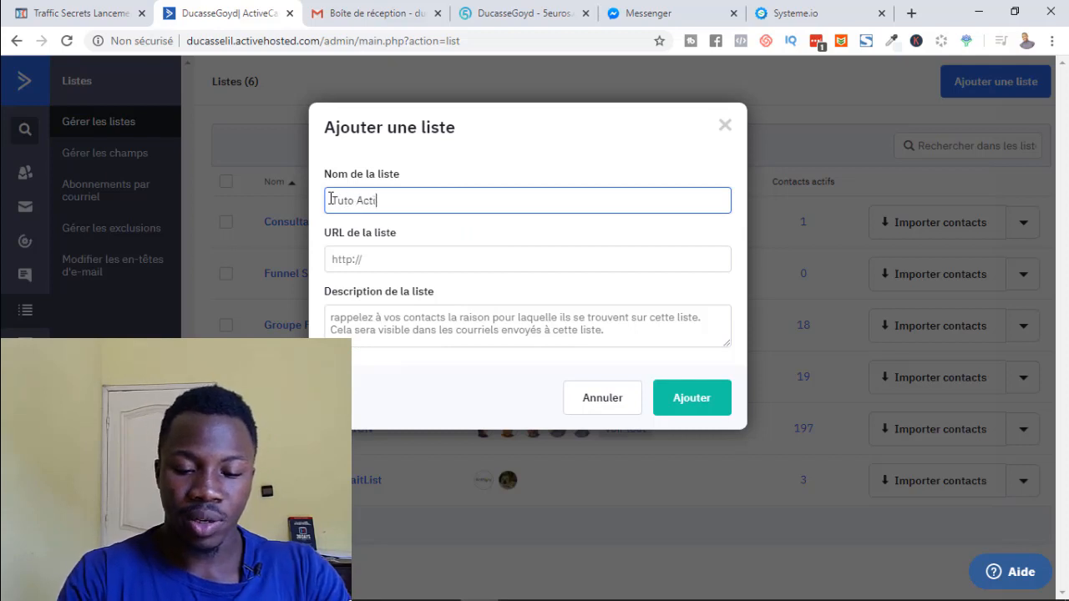
type("veca")
key("BackSpace")
key("BackSpace")
type("Ca")
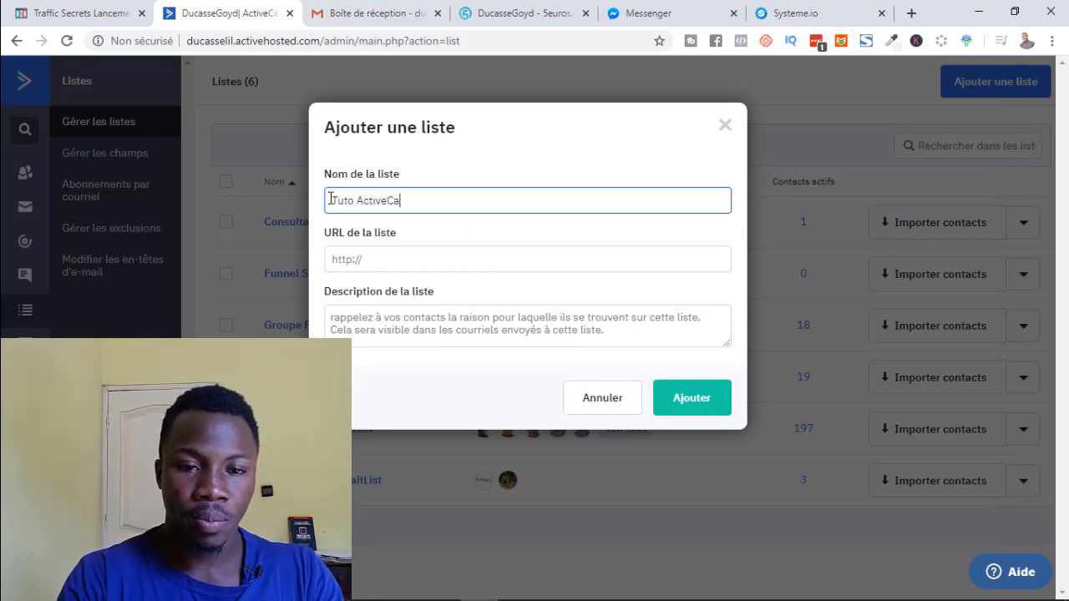
type("map")
key("BackSpace")
key("BackSpace")
type("pa")
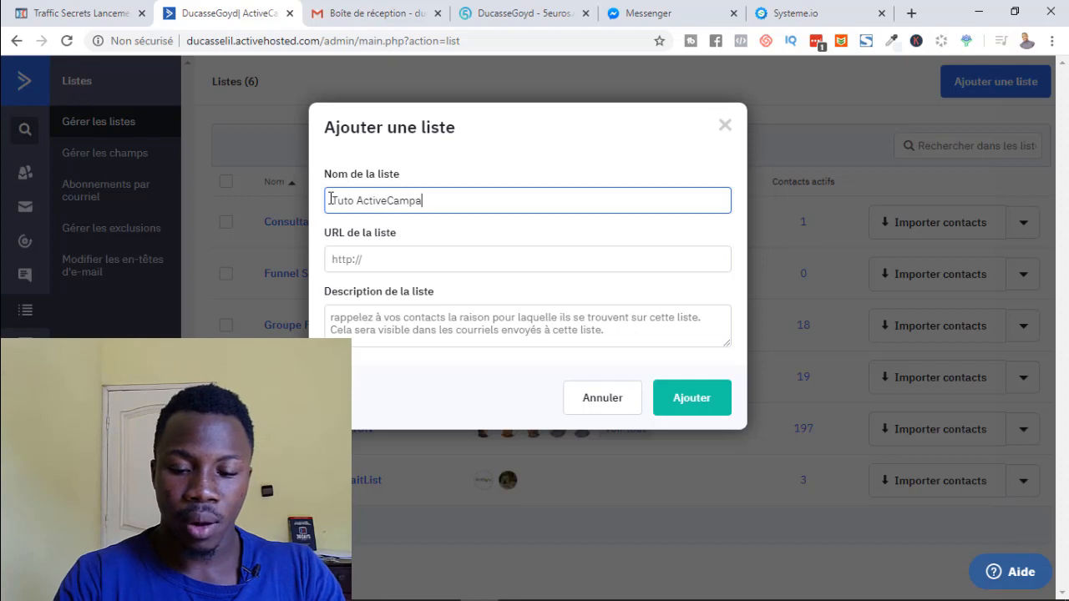
type("ign")
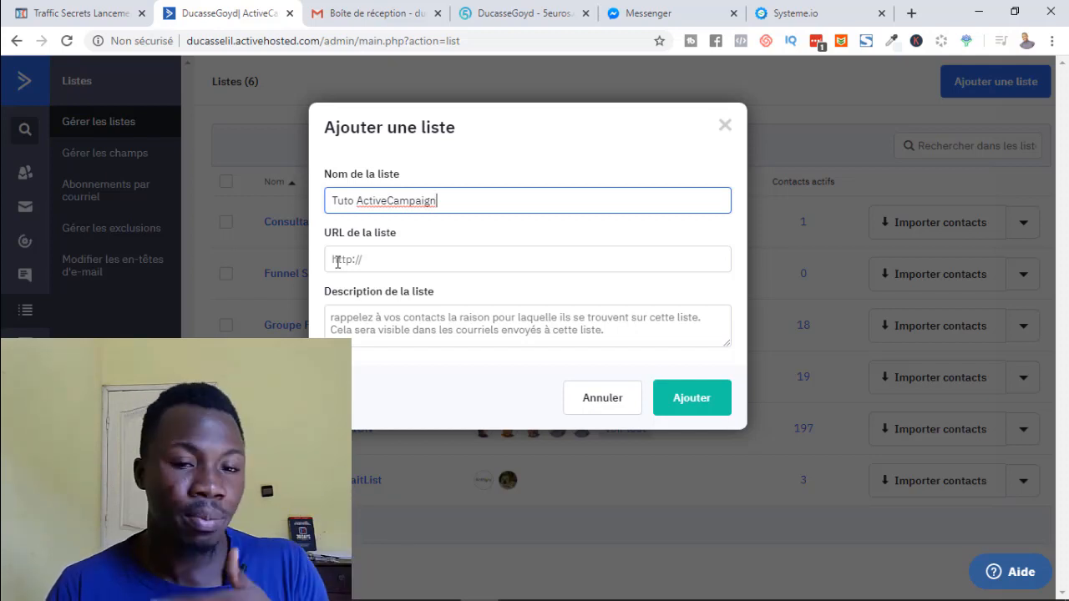
left_click(56, 10)
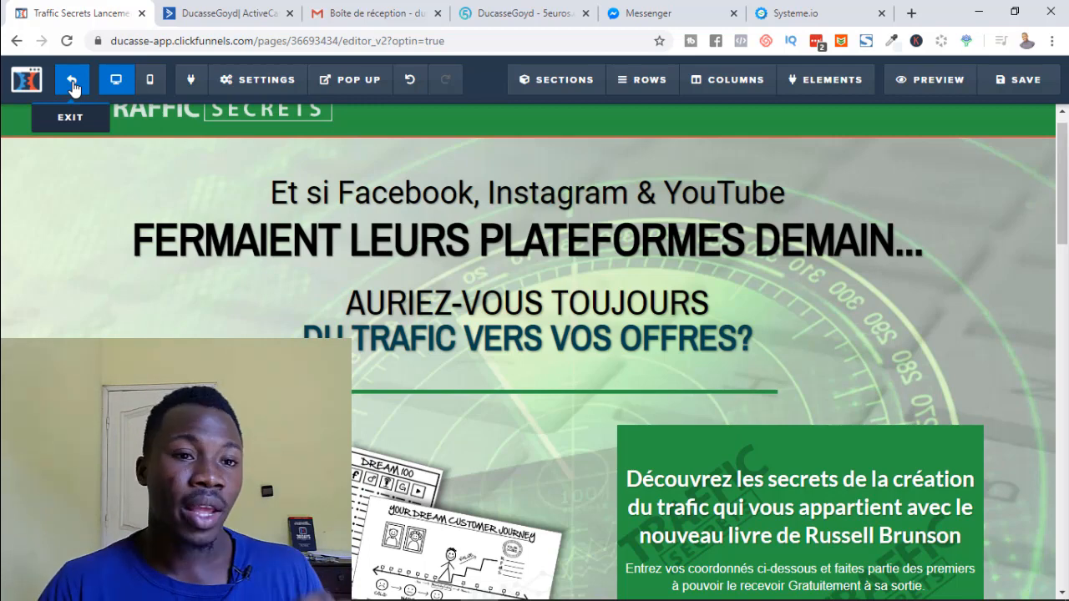
left_click(219, 13)
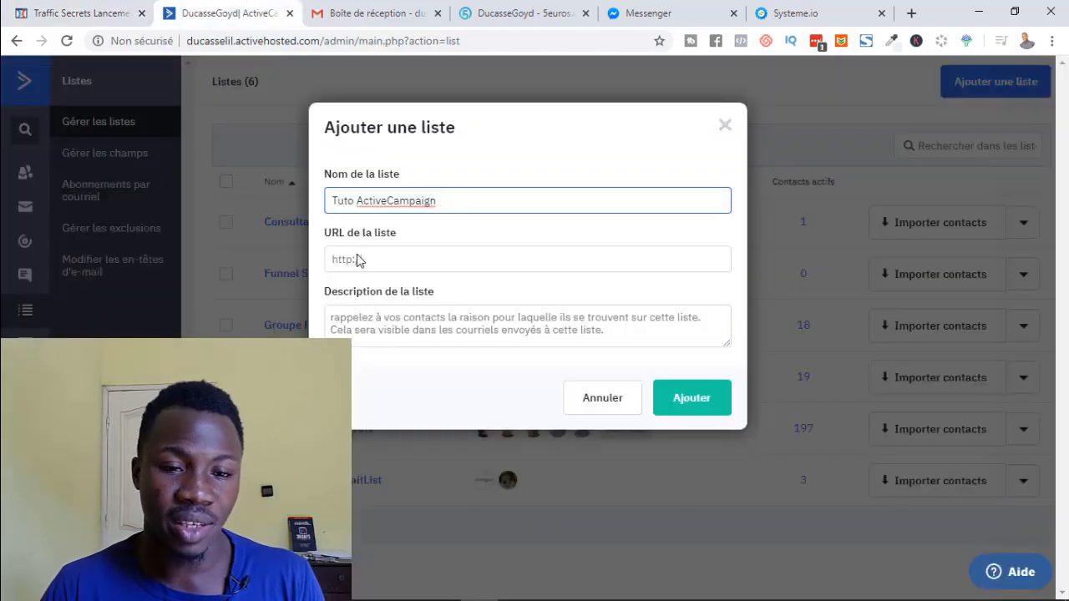
left_click(359, 256)
type("htt")
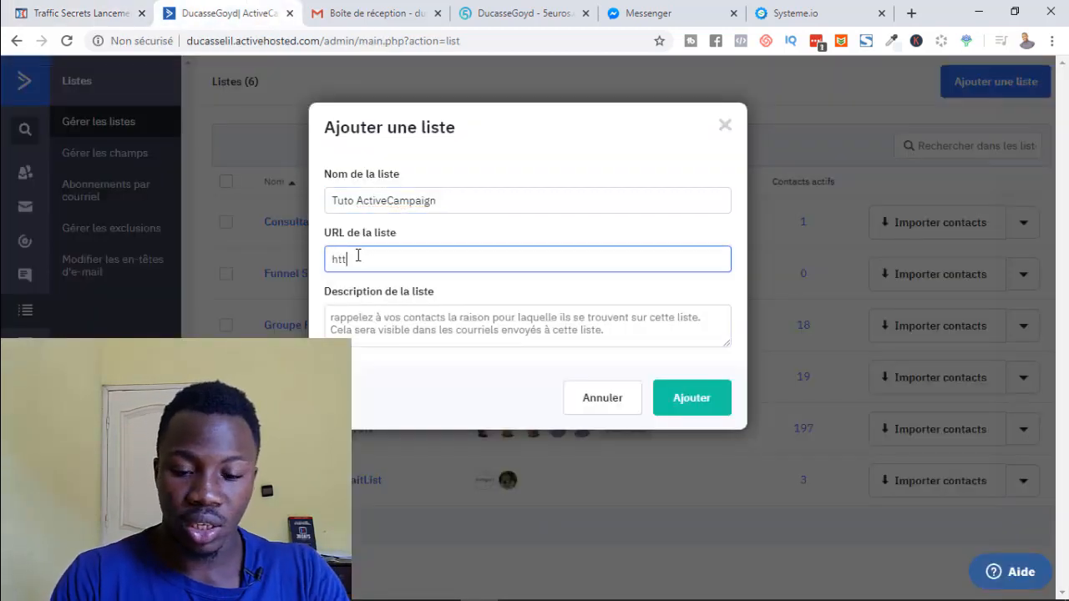
type("ps://duc")
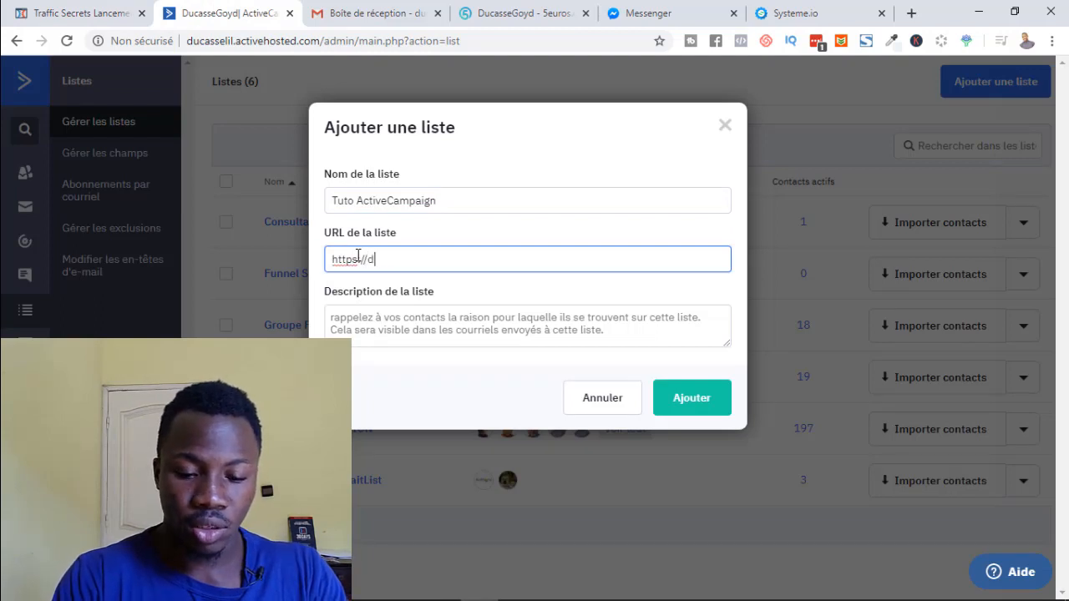
key("BackSpace")
key("BackSpace")
key("BackSpace")
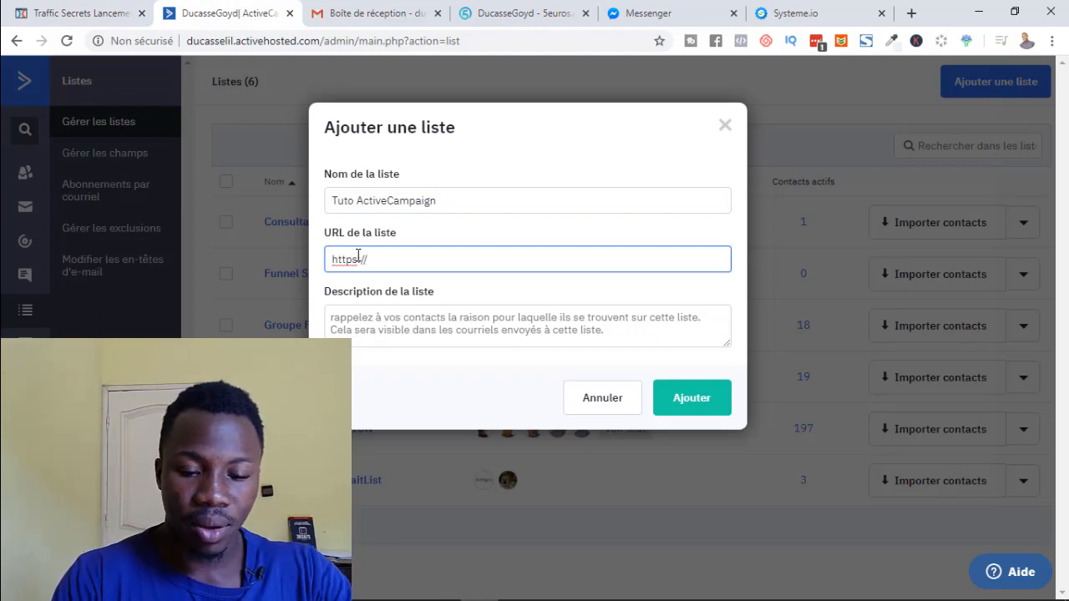
type("go-")
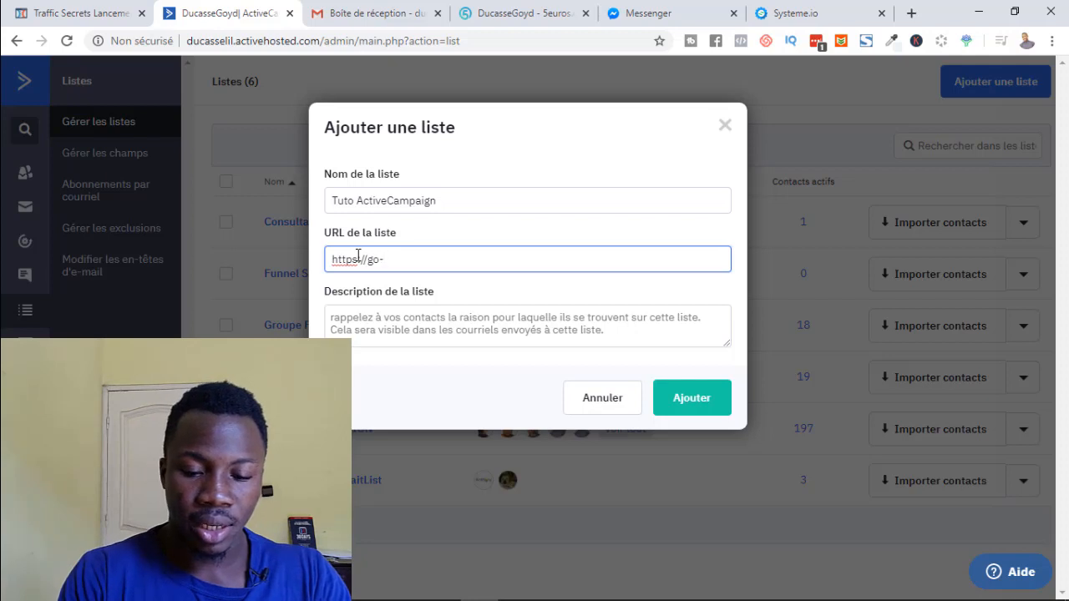
type("ducassego")
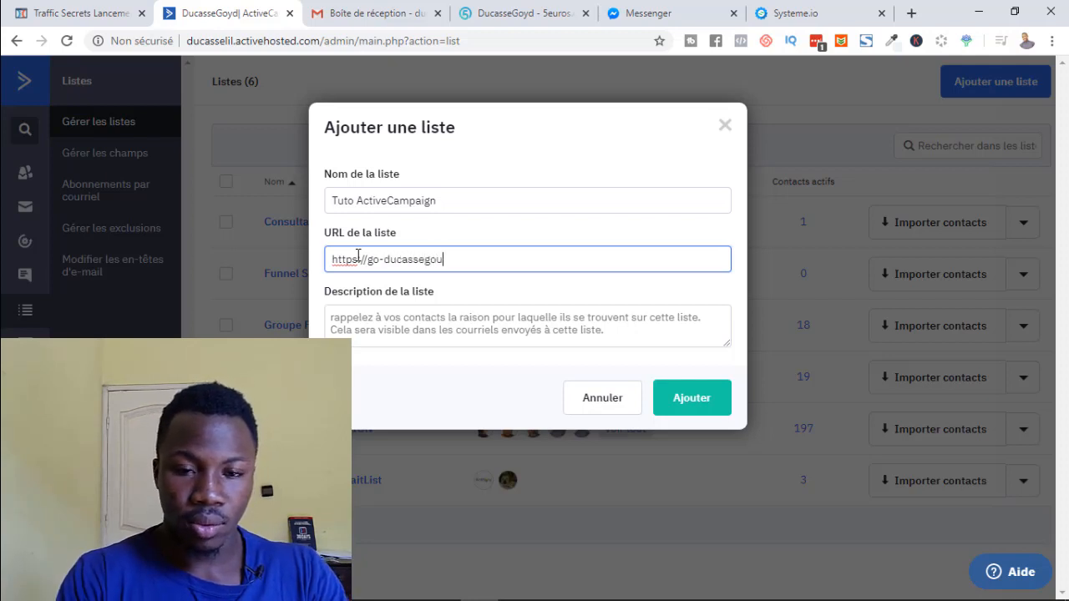
type("oyd")
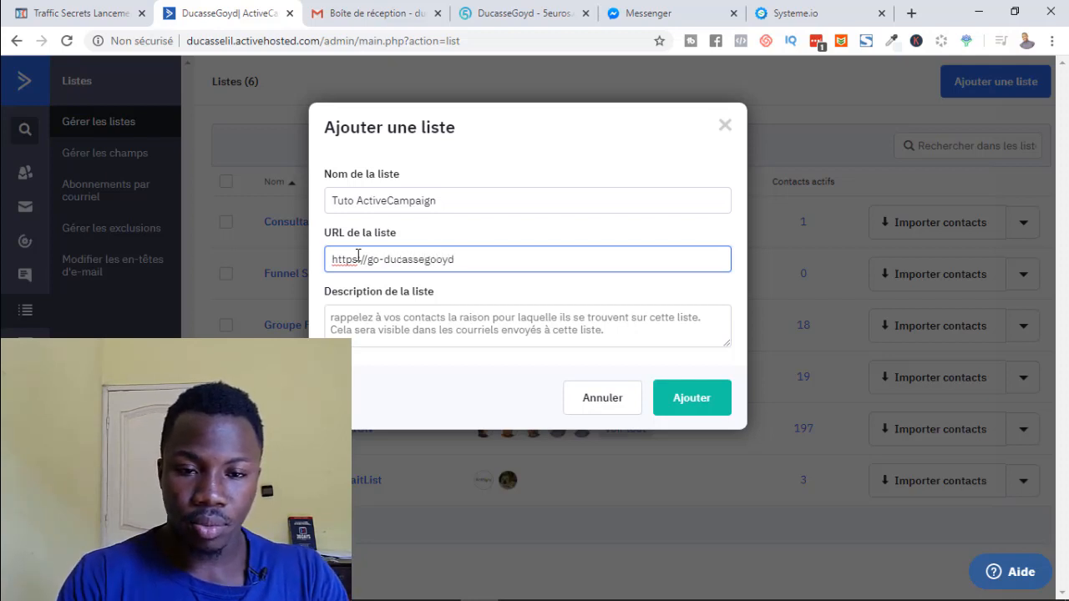
key("BackSpace")
key("BackSpace")
key("BackSpace")
type("yd")
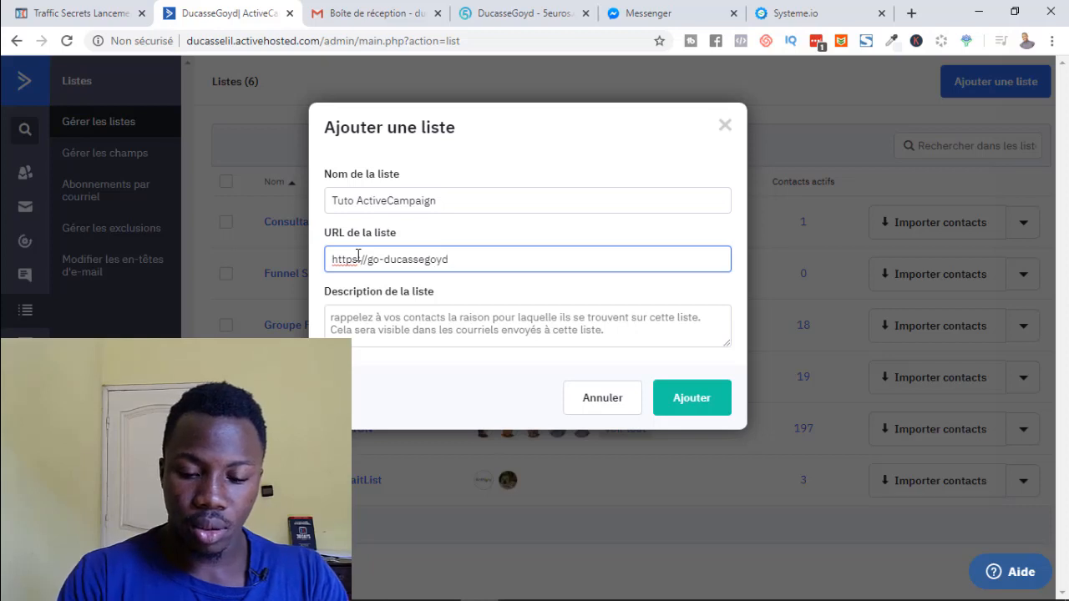
type(".com")
key("BackSpace")
type("m")
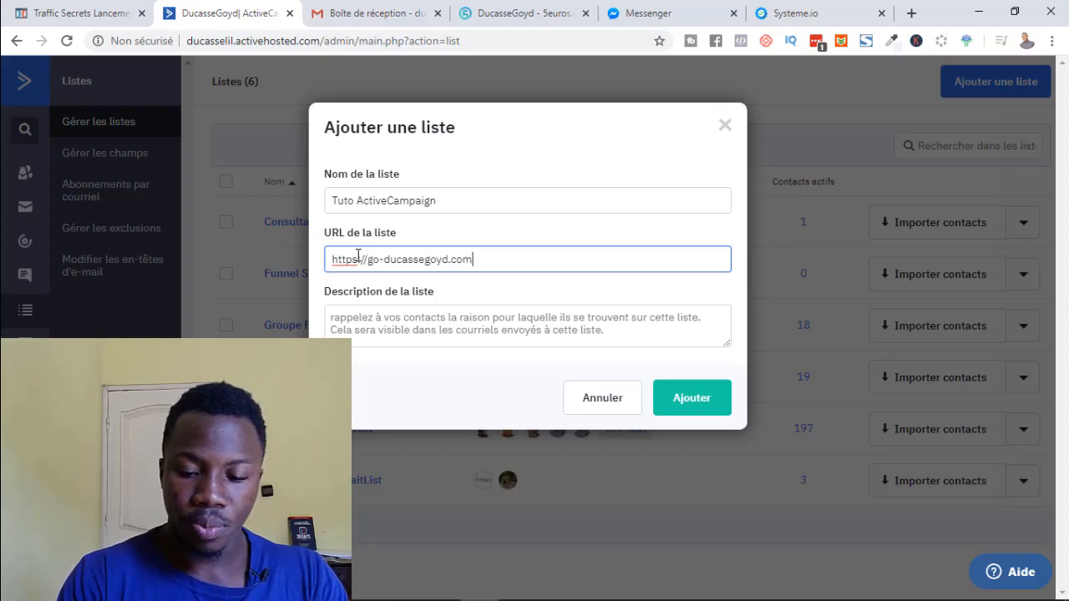
type("/traffi")
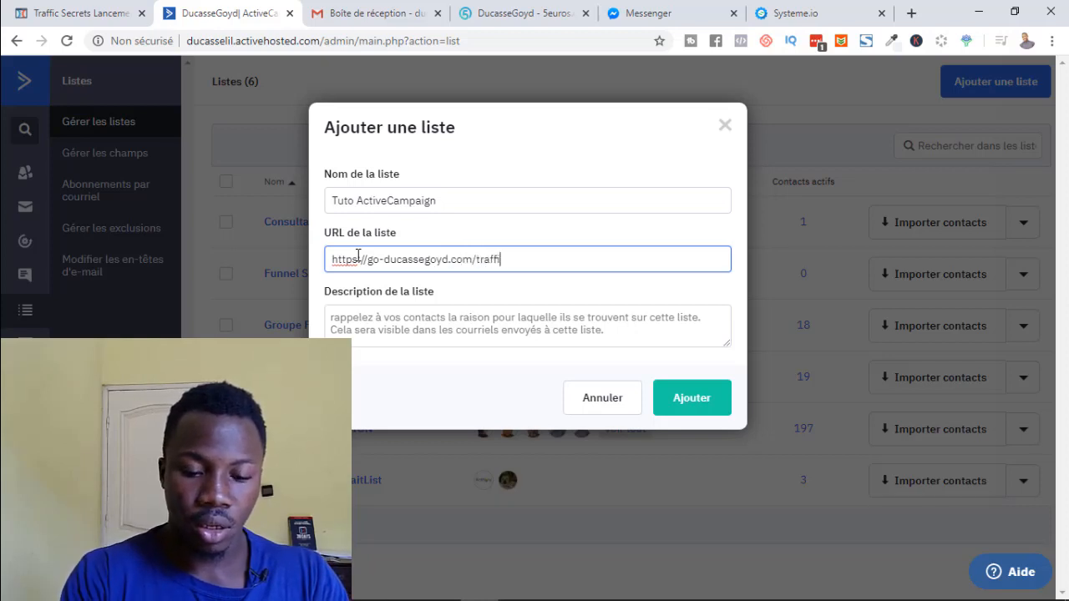
type("c")
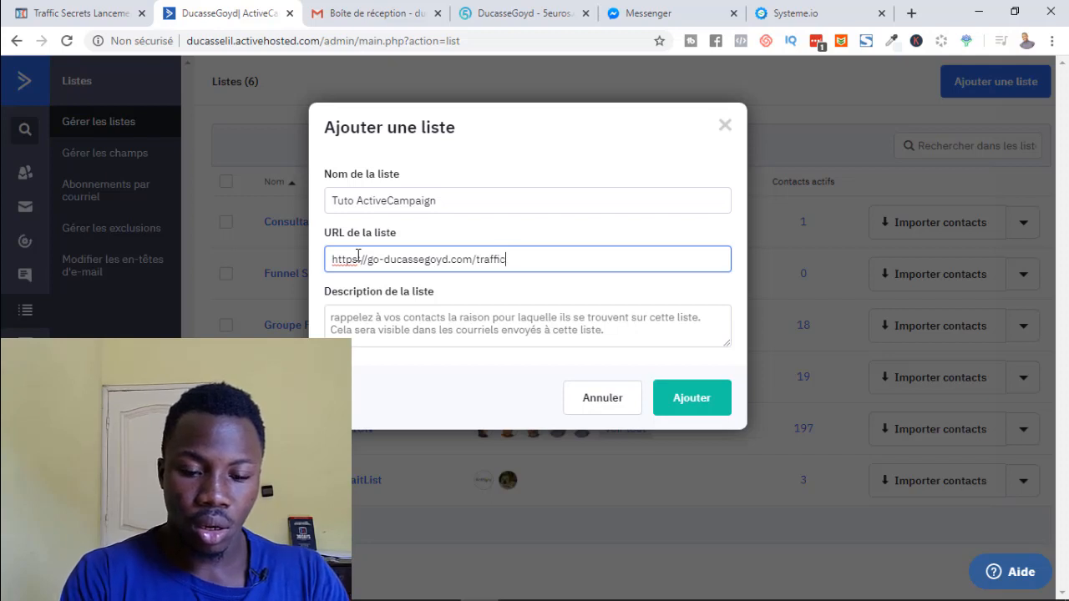
type("-secrets")
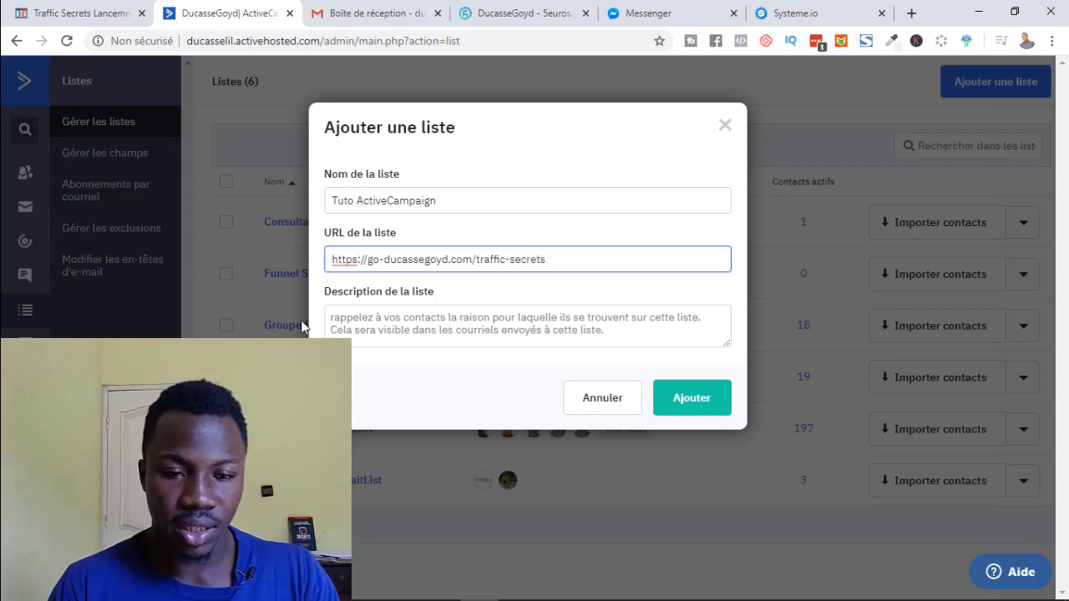
Describe the list as "Ceux qui sont sur la liste d'attente pour avoir le liste Traffic Secrets" and add it
left_click(360, 319)
type("Ceu")
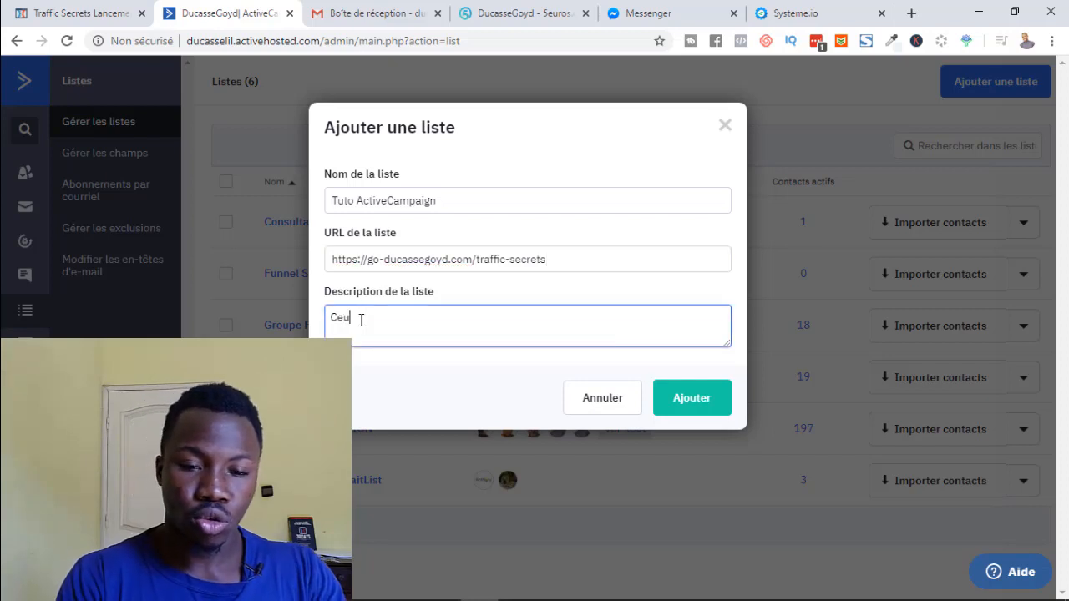
type("x qui so")
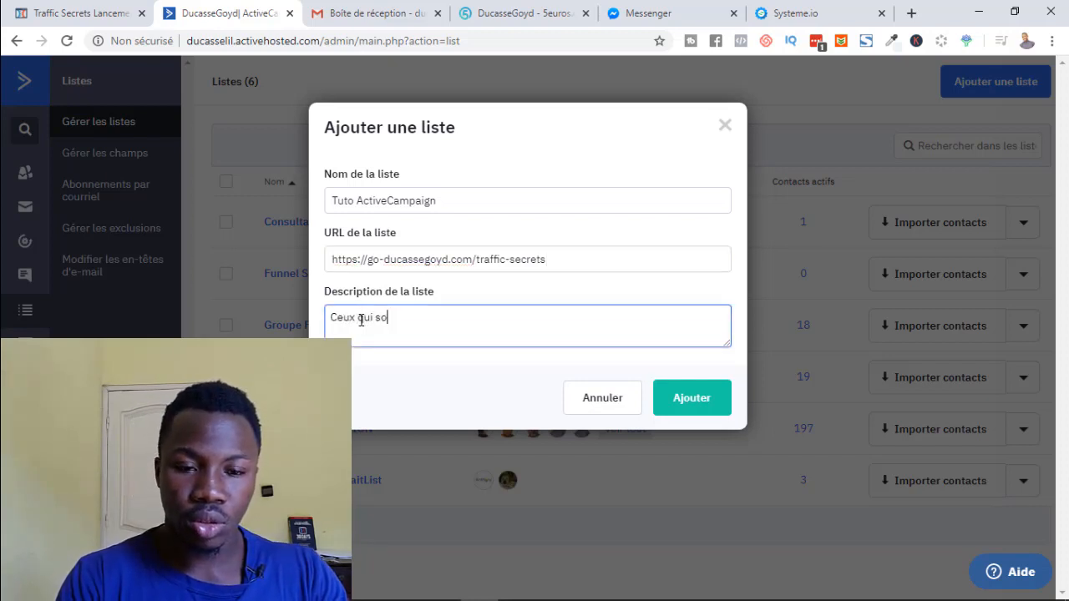
type("nt sur la li")
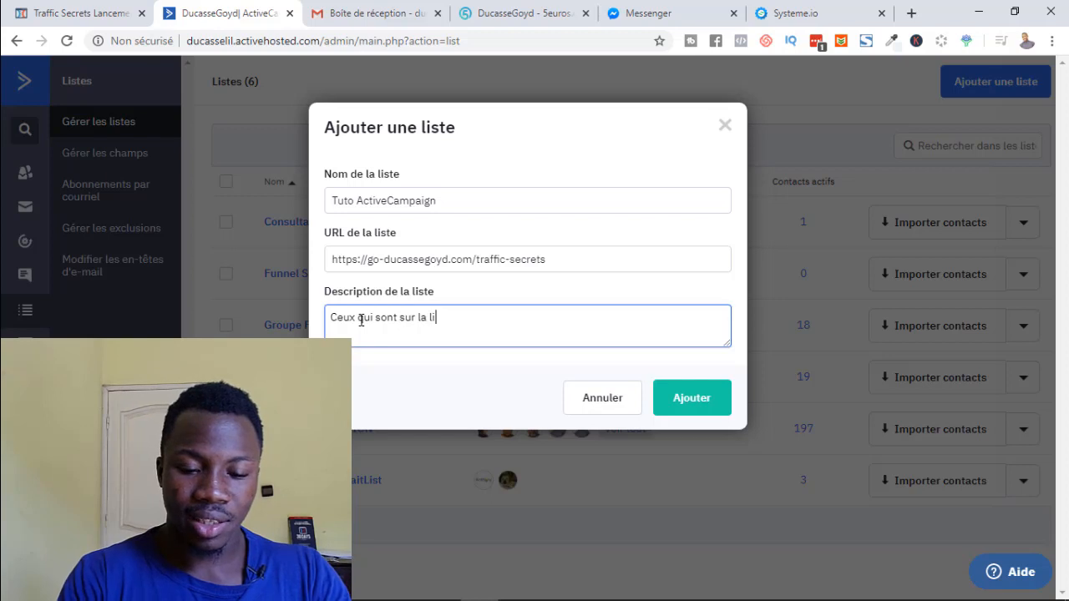
type("ste d'")
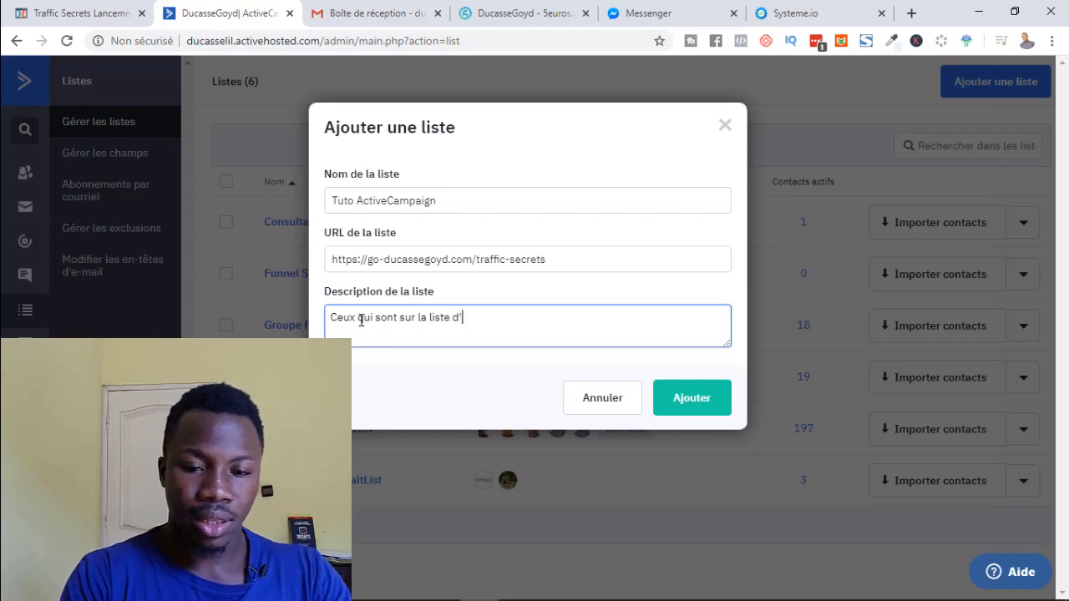
type("attente p")
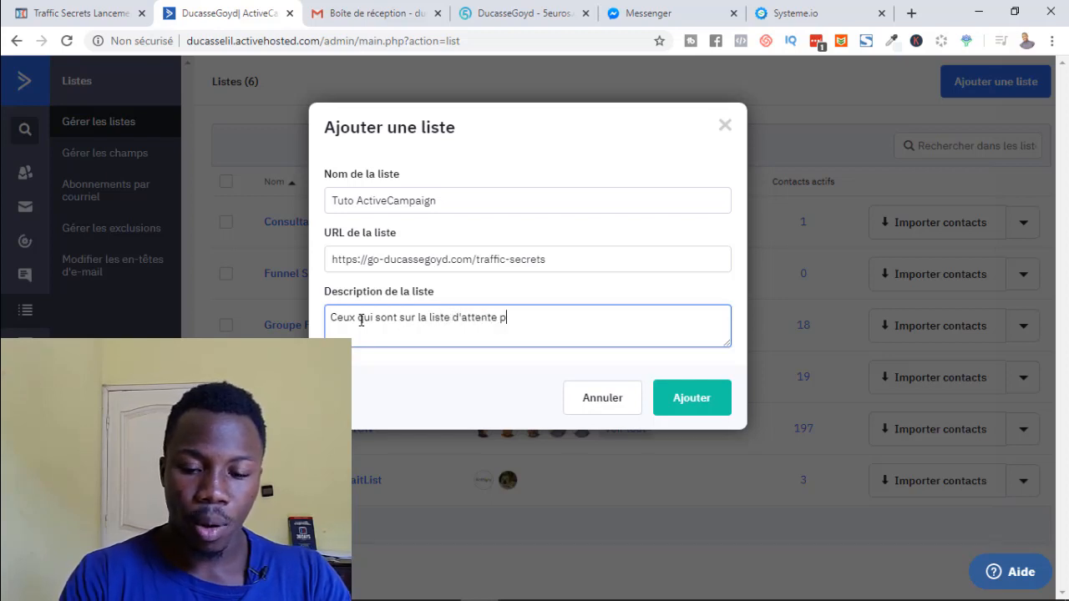
type("oura")
key("BackSpace")
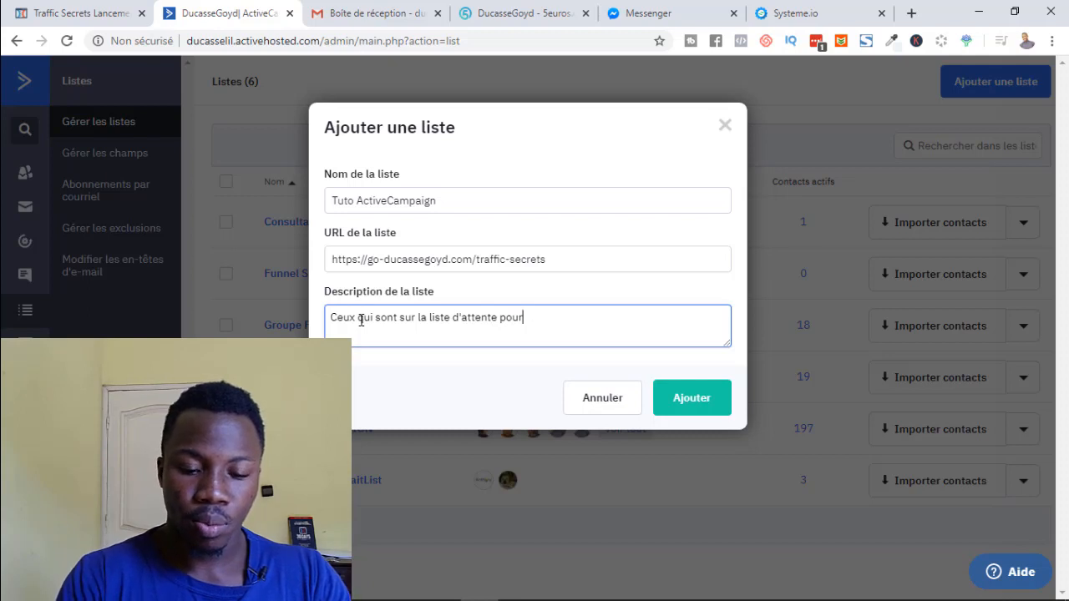
type("avo")
key("BackSpace")
key("BackSpace")
key("BackSpace")
type("av")
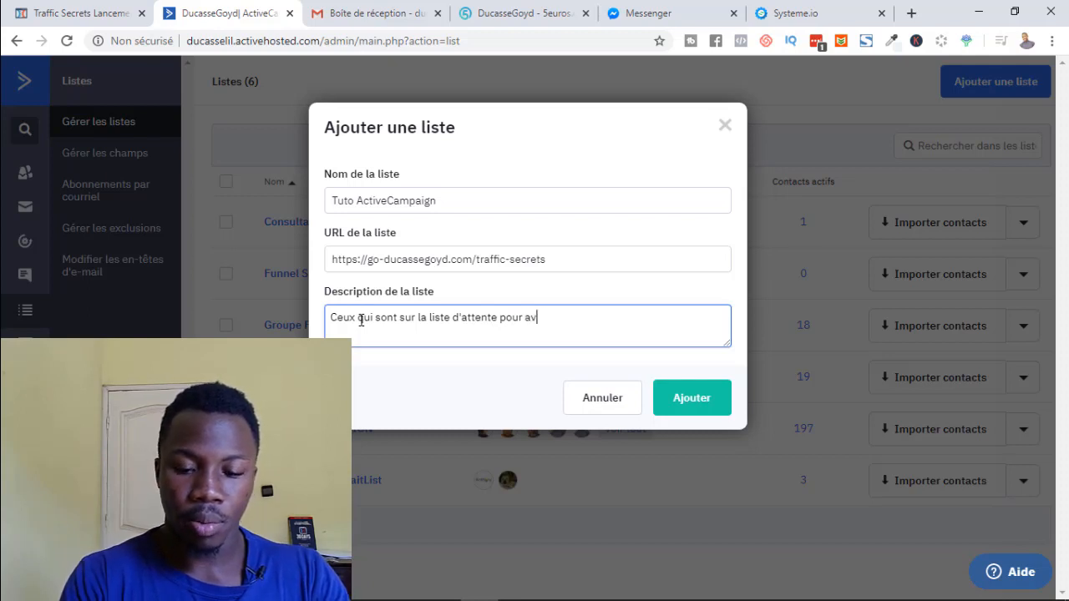
type("oir le liste ")
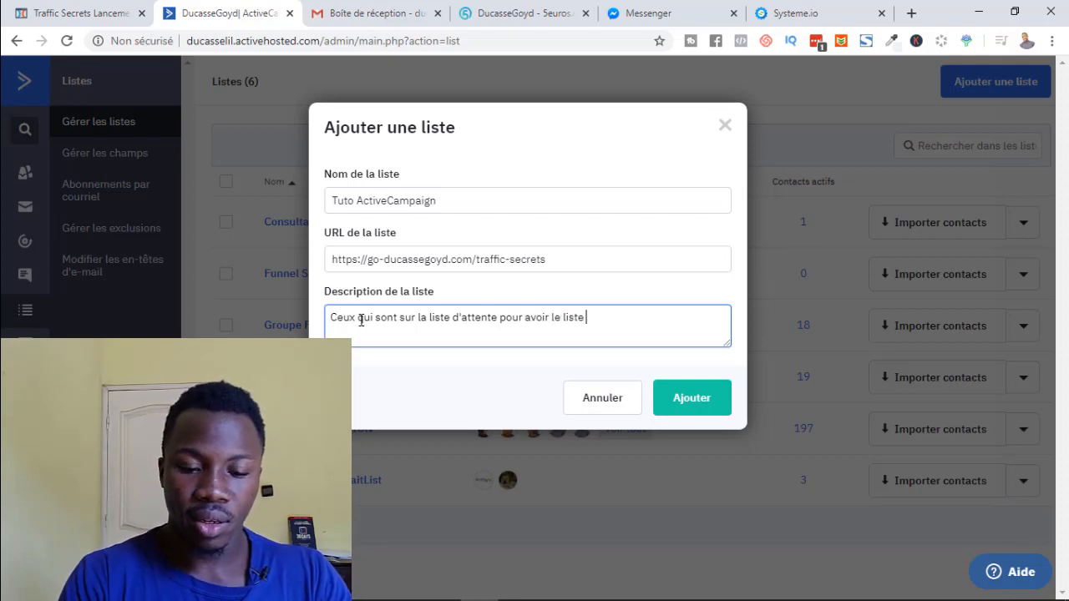
type("Traffic Secrets")
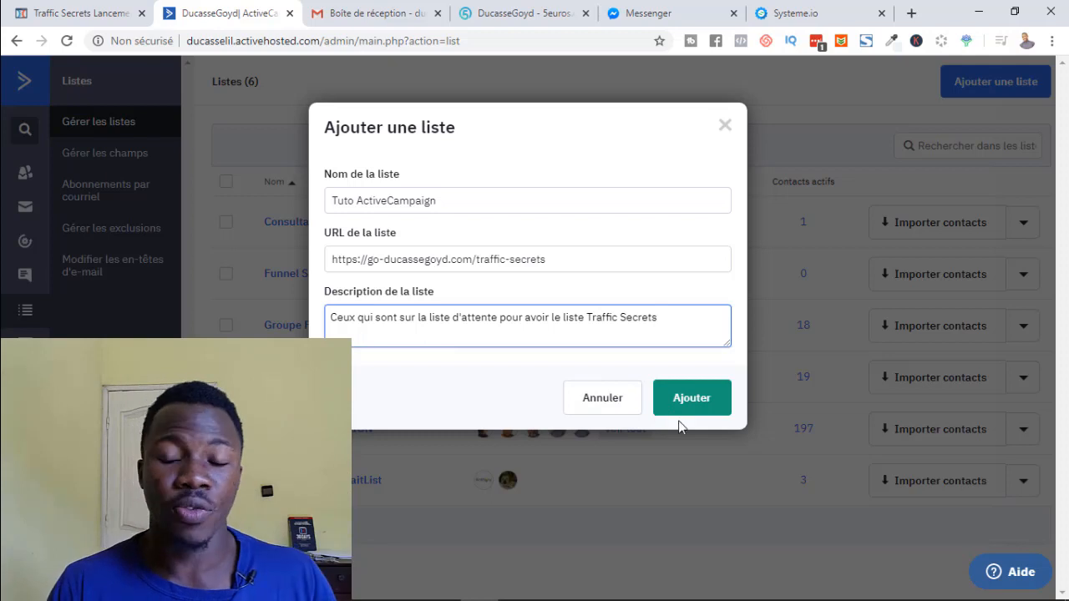
left_click(699, 410)
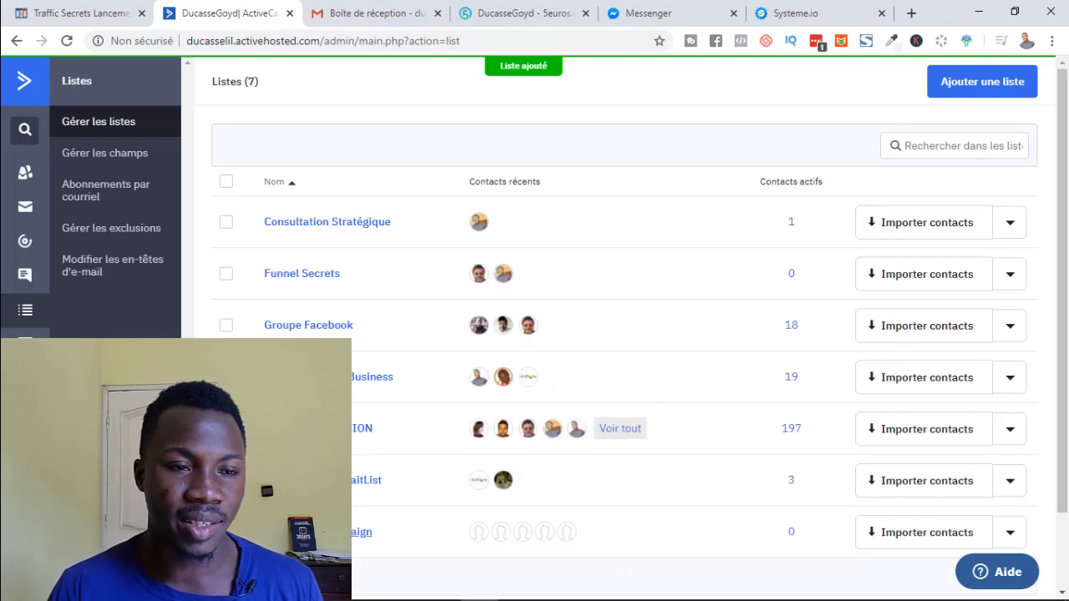
Switch to the Traffic Secrets landing page in the ClickFunnels editor
left_click(50, 8)
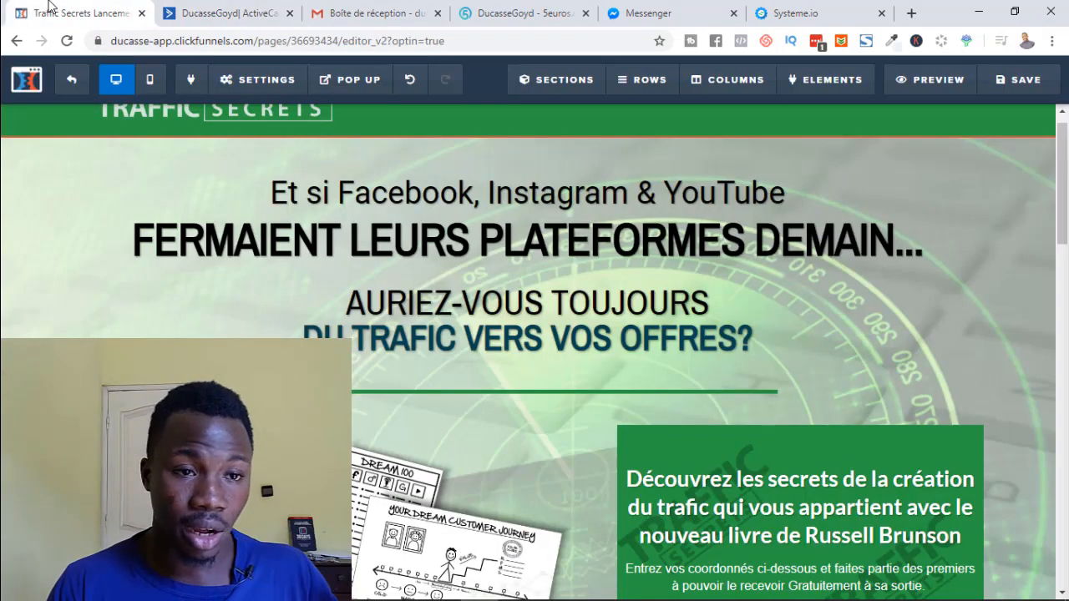
scroll(424, 307, "up", 1)
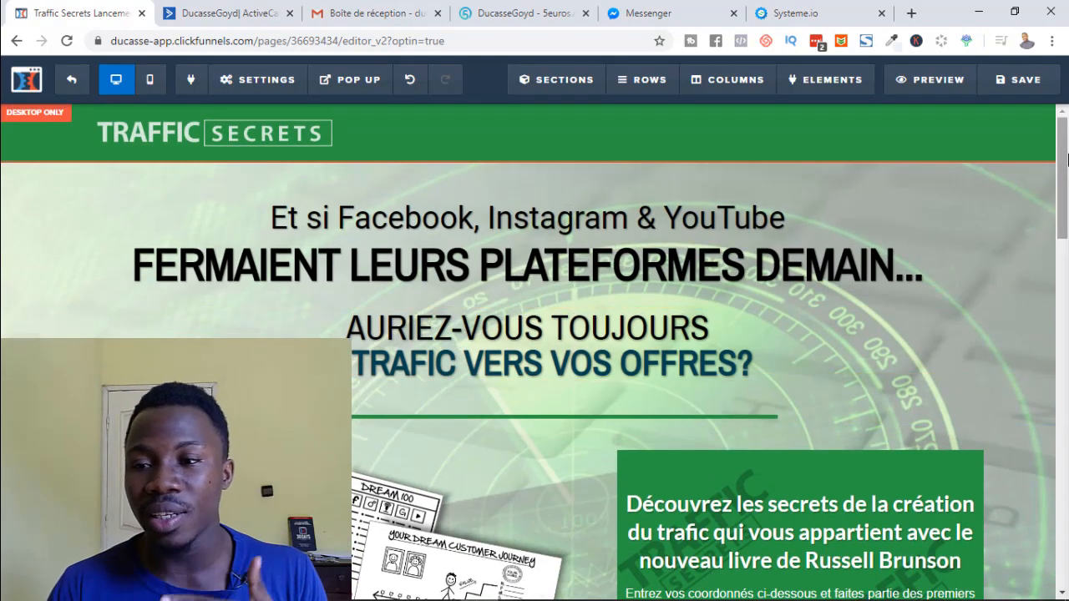
Open the landing page's email integration settings, choose ActiveCampaign as the integration, and set its action to Add To List
scroll(852, 361, "down", 3)
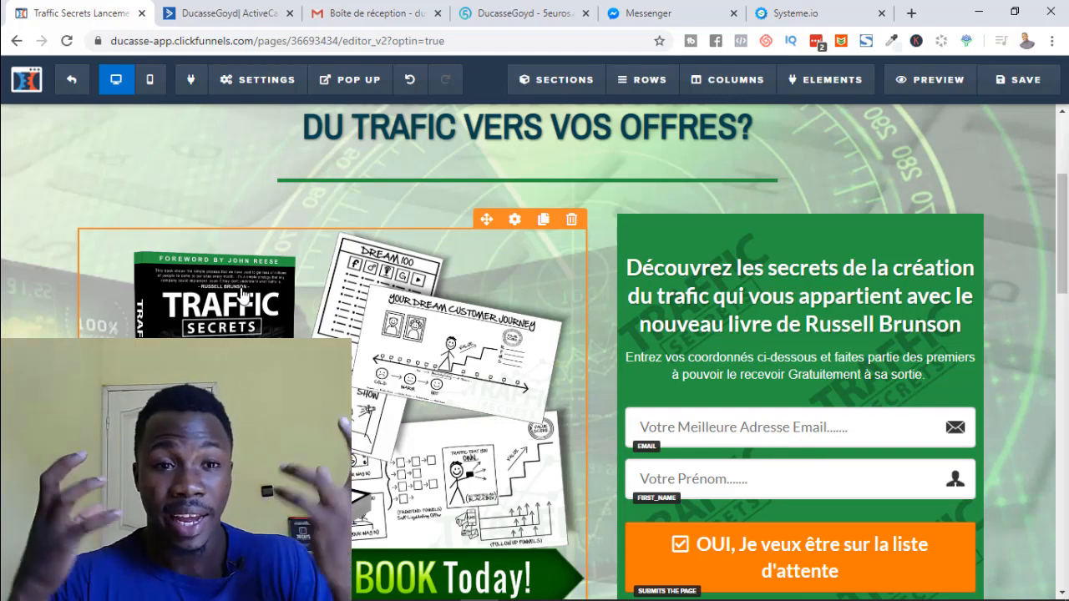
left_click(231, 83)
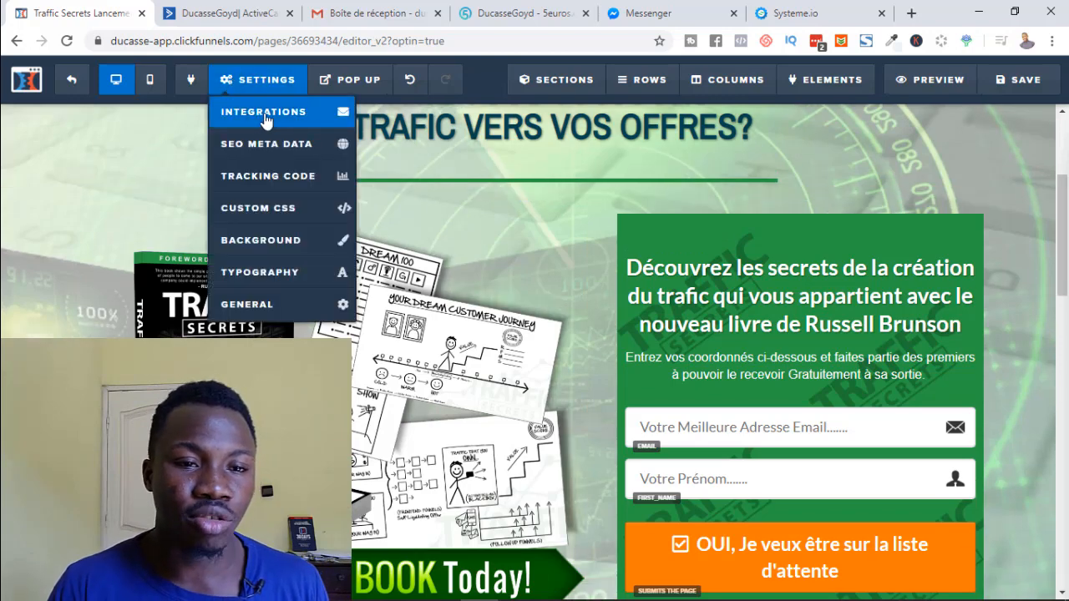
left_click(264, 116)
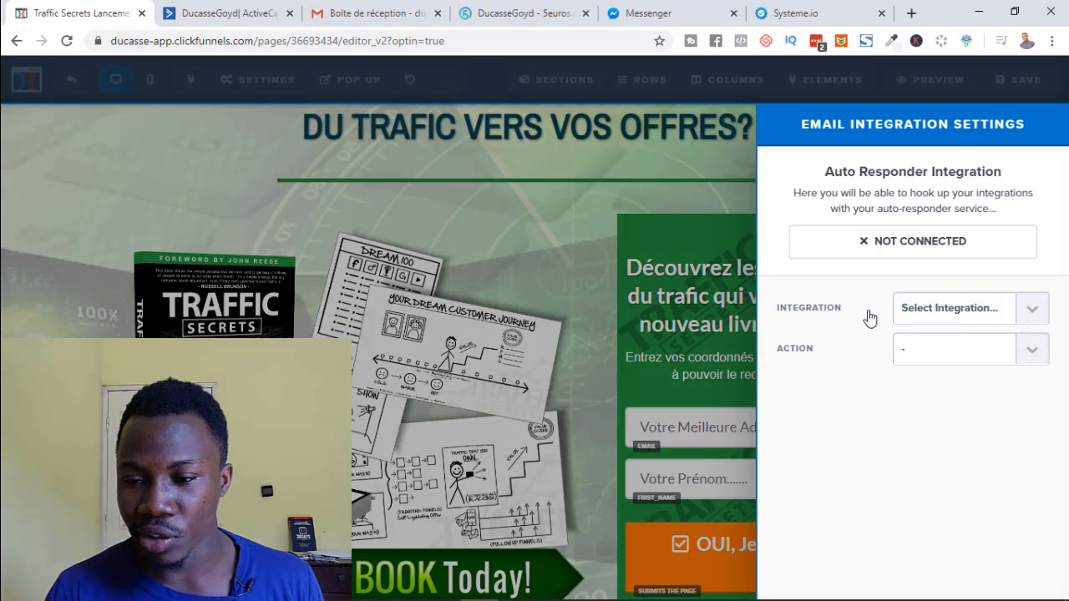
left_click(1030, 310)
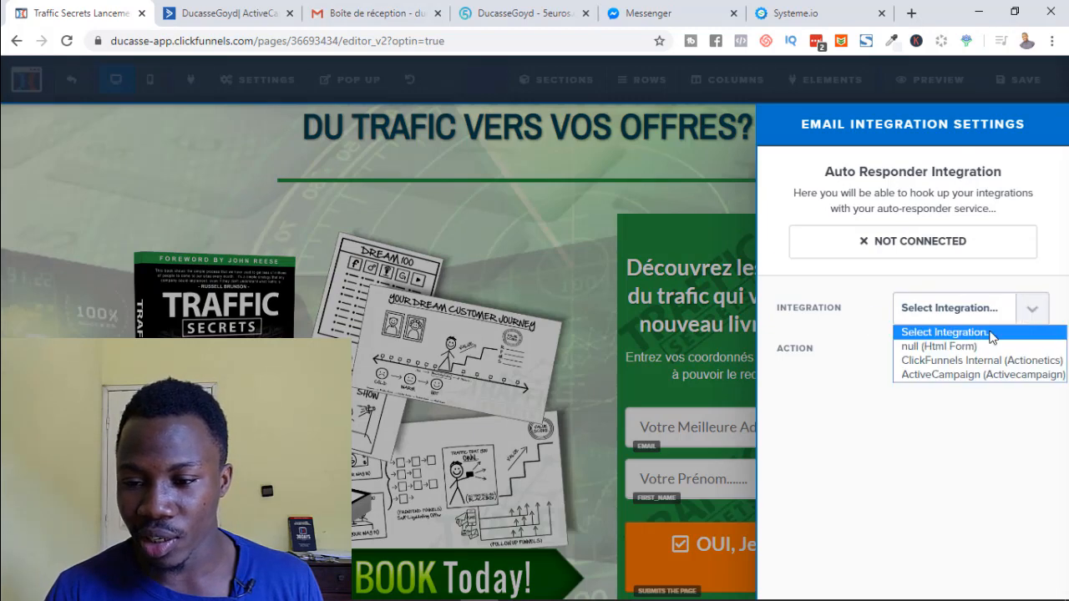
left_click(977, 376)
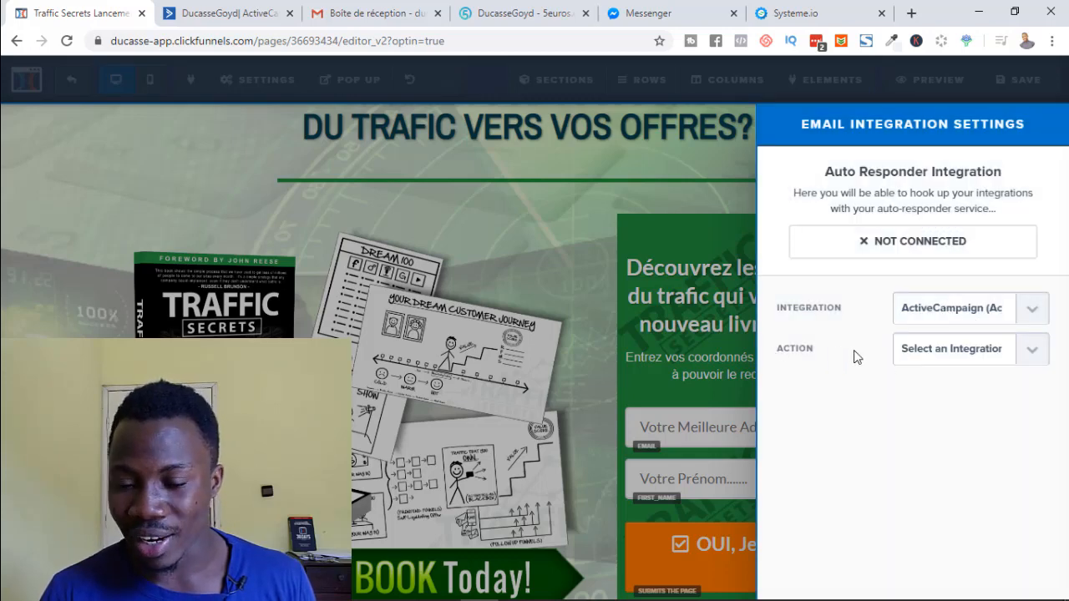
left_click(970, 352)
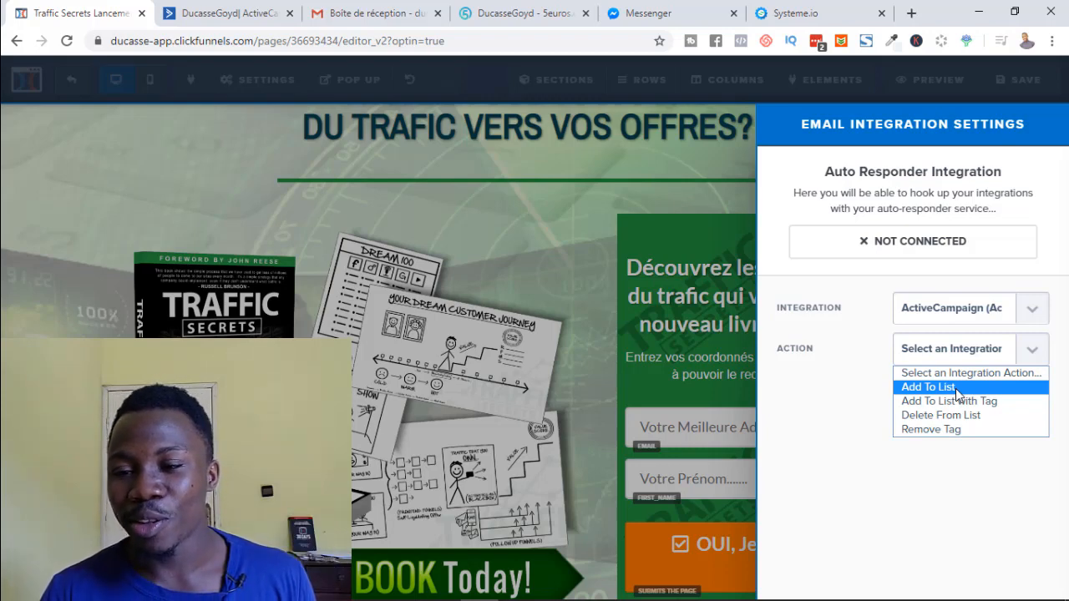
left_click(957, 388)
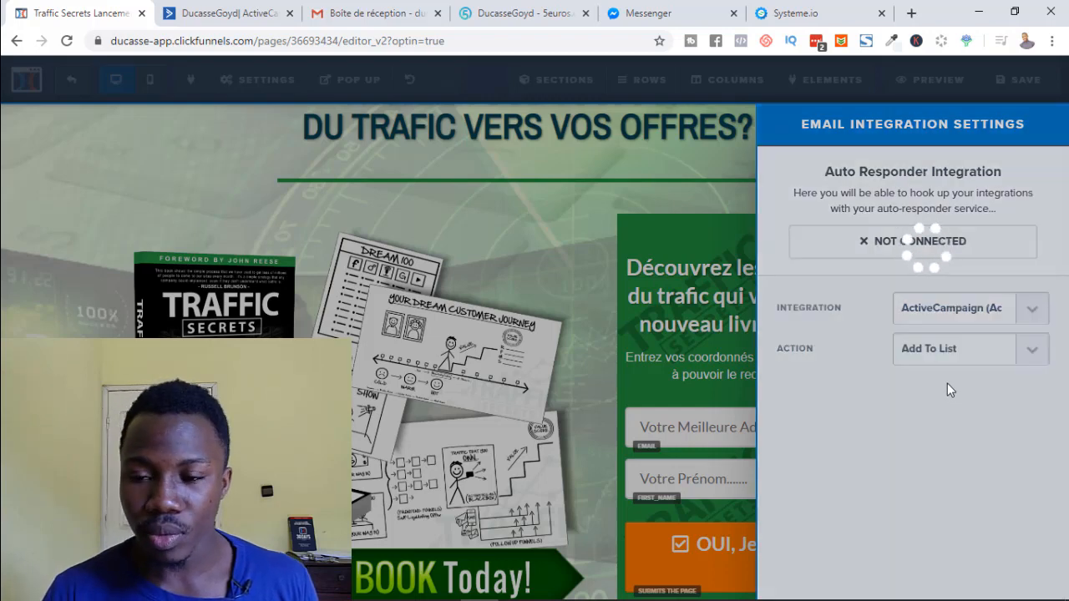
Refresh the lists from the API, select "Tuto ActiveCampaign" as the list to add, and save the page
left_click(964, 394)
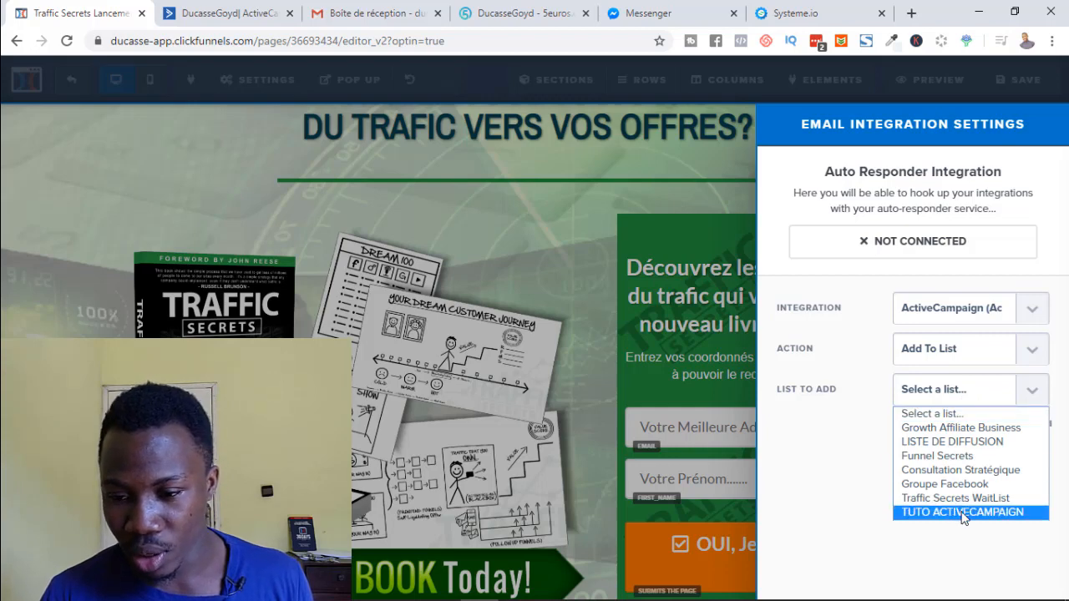
left_click(819, 480)
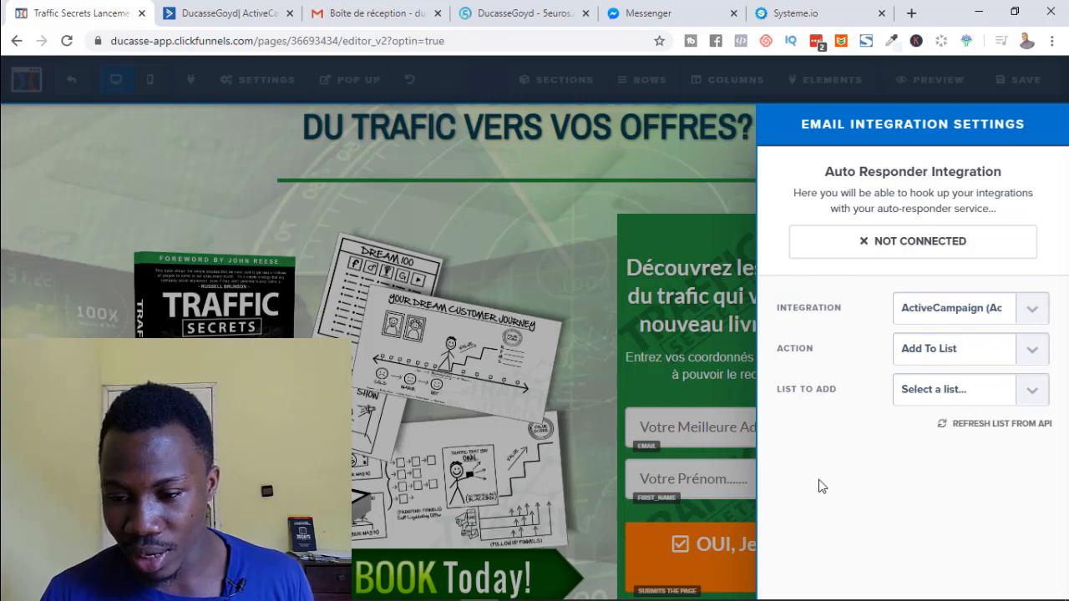
left_click(994, 426)
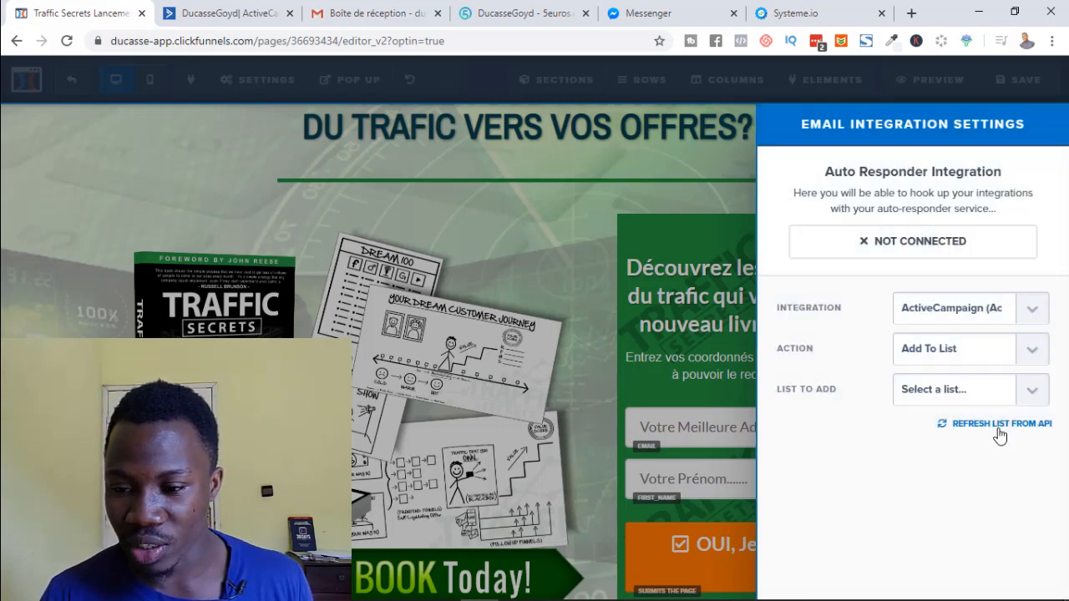
left_click(1040, 394)
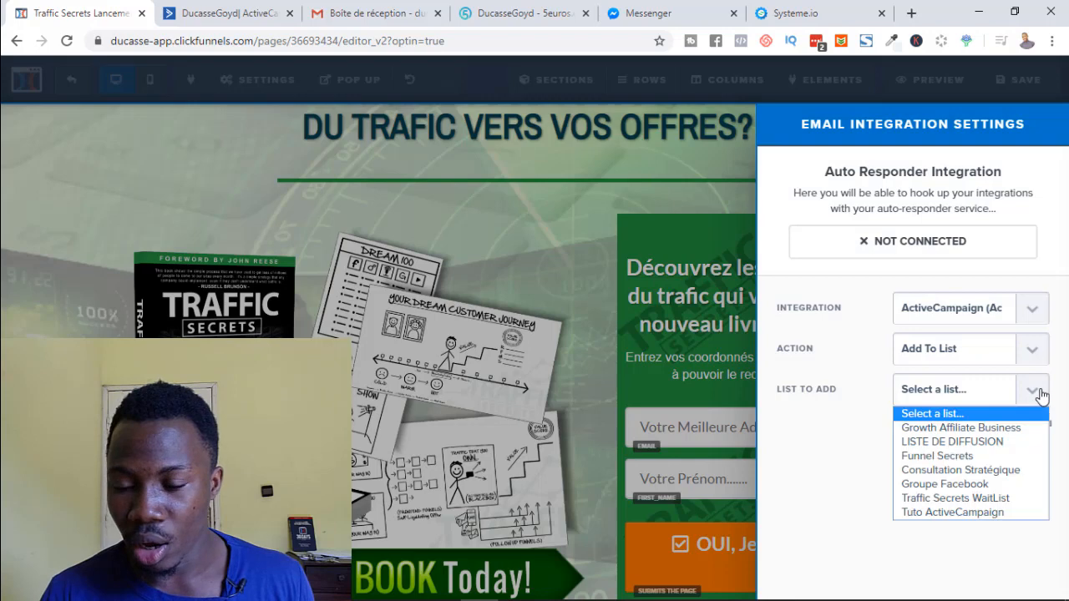
left_click(944, 513)
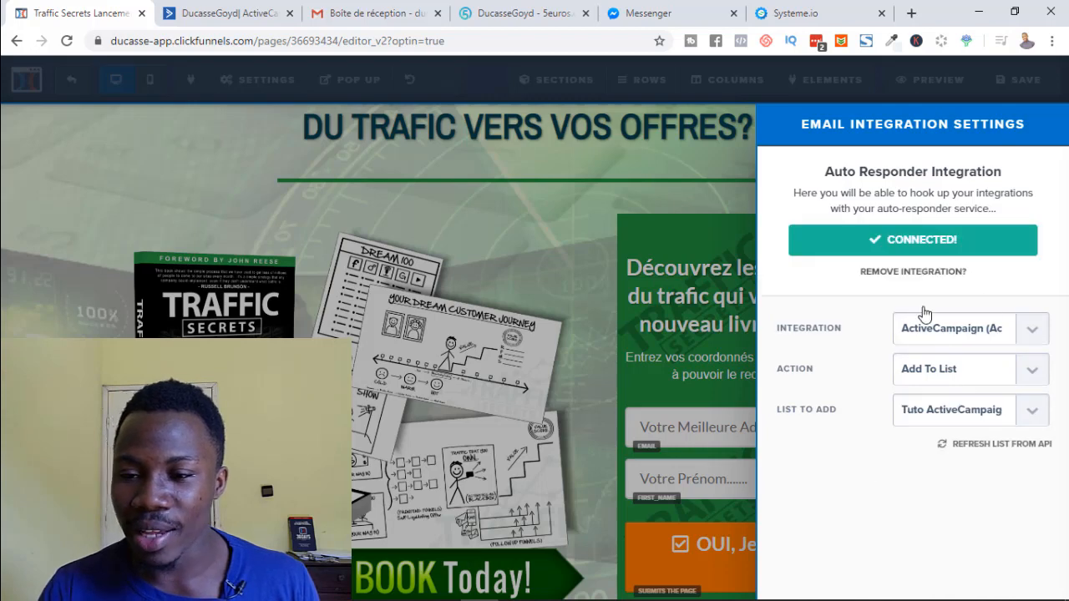
left_click(465, 269)
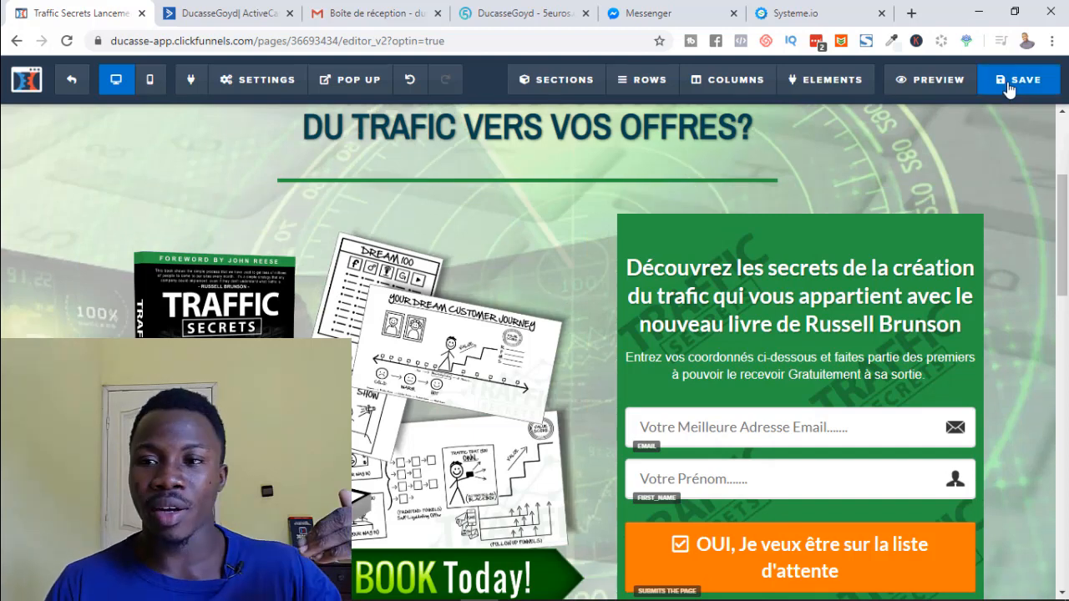
left_click(1008, 87)
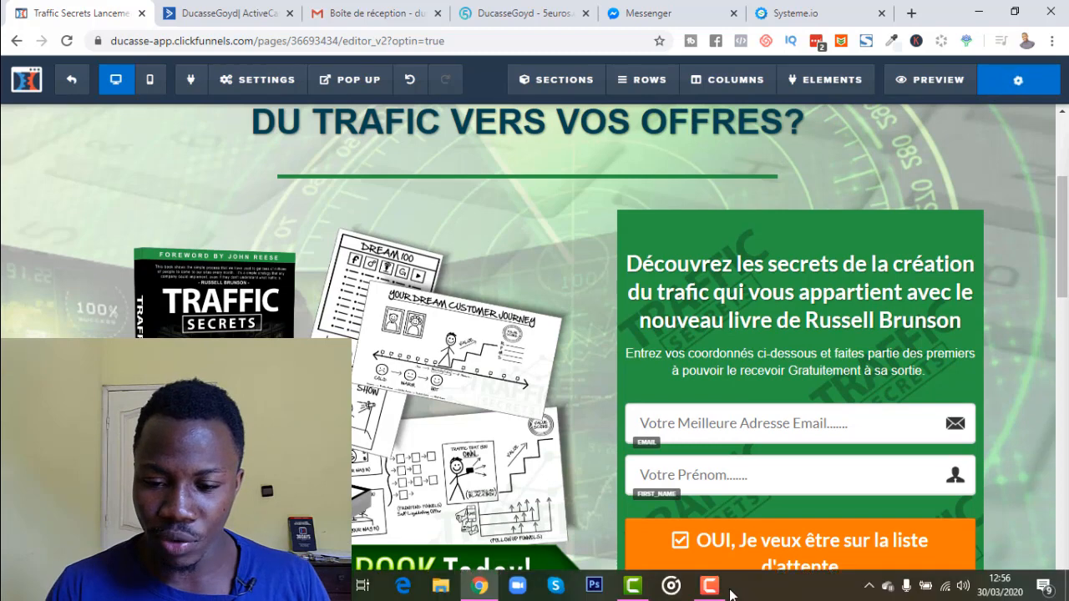
left_click(710, 587)
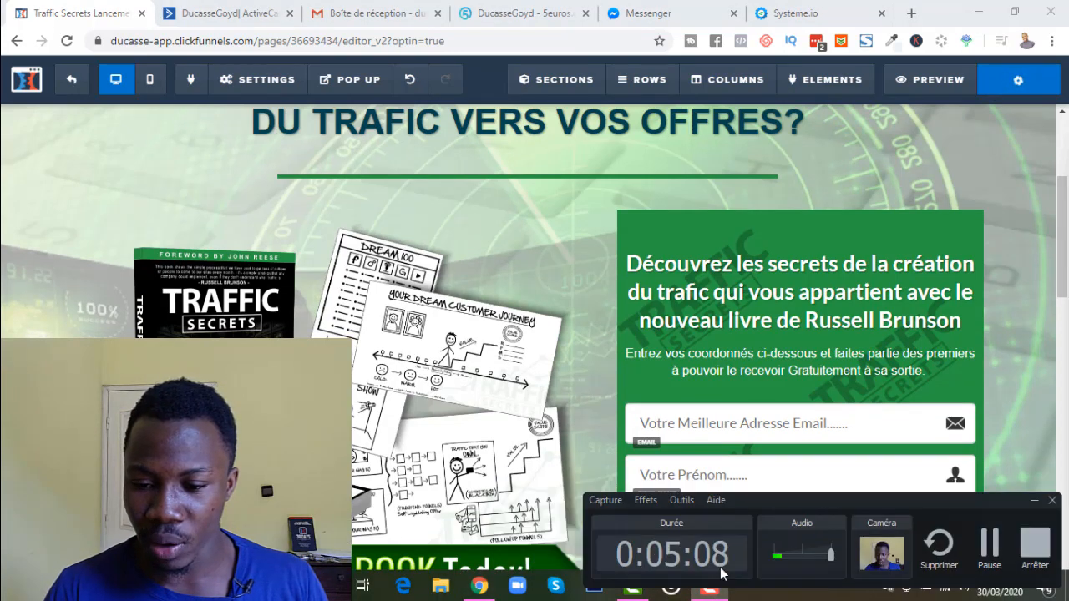
left_click(1031, 501)
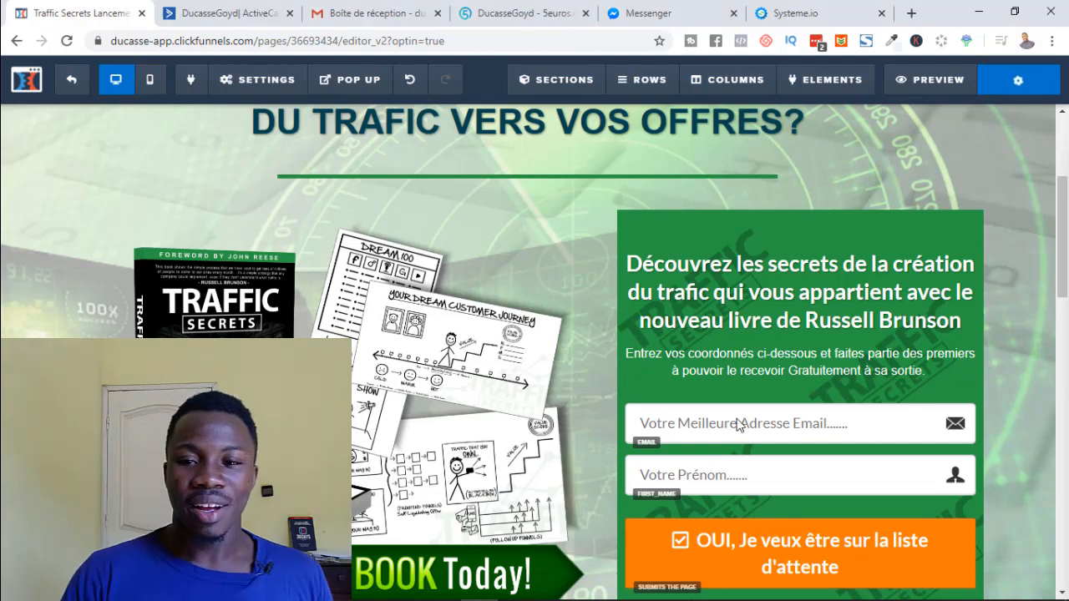
Switch to ActiveCampaign's automations and create a new automation from scratch ("Démarrer à partir de zéro")
left_click(177, 15)
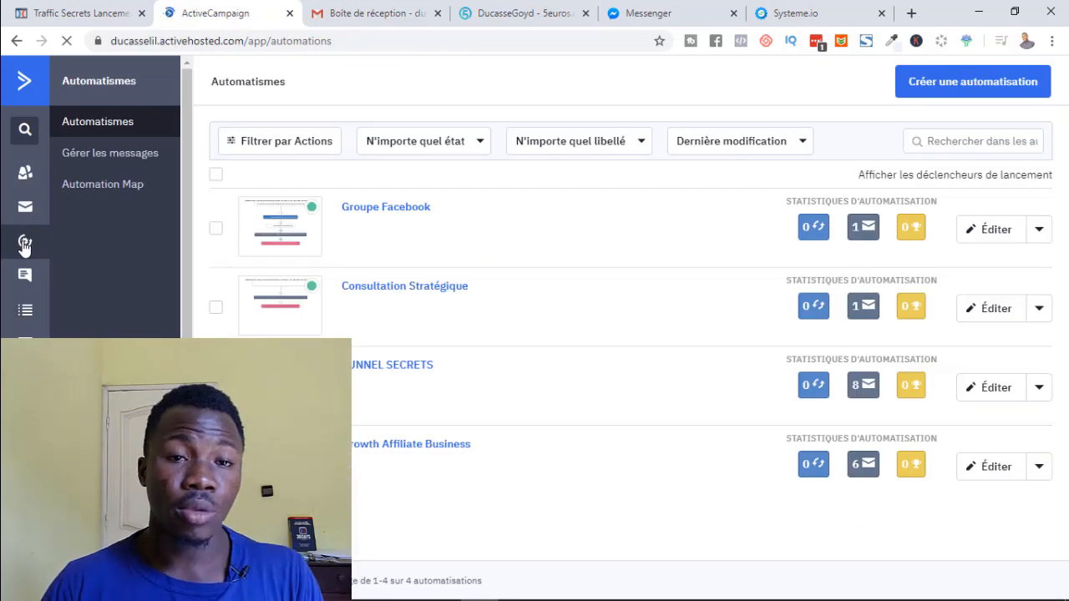
left_click(42, 13)
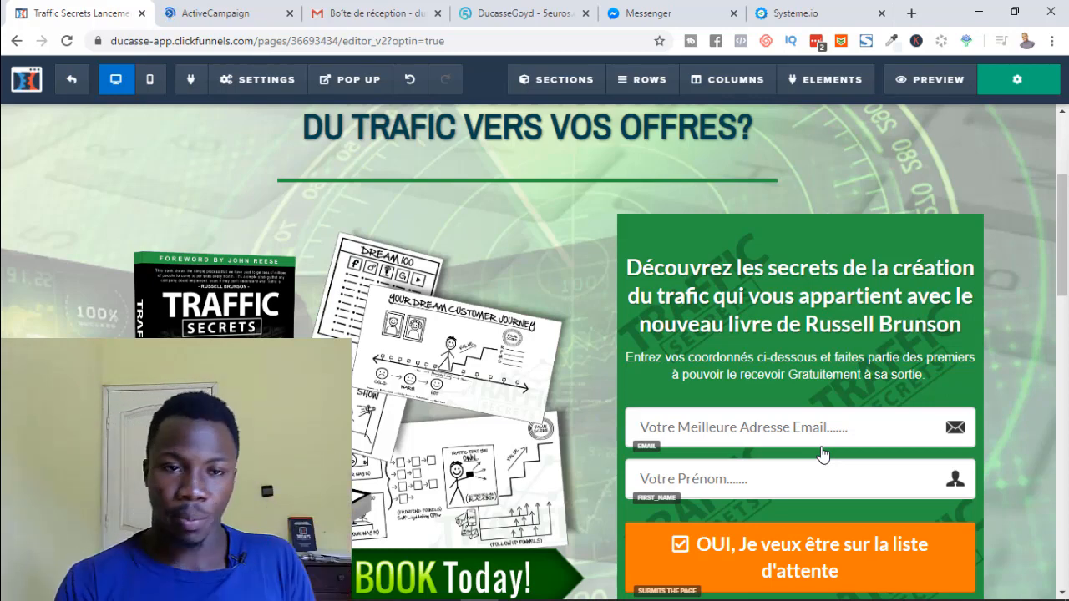
left_click(219, 14)
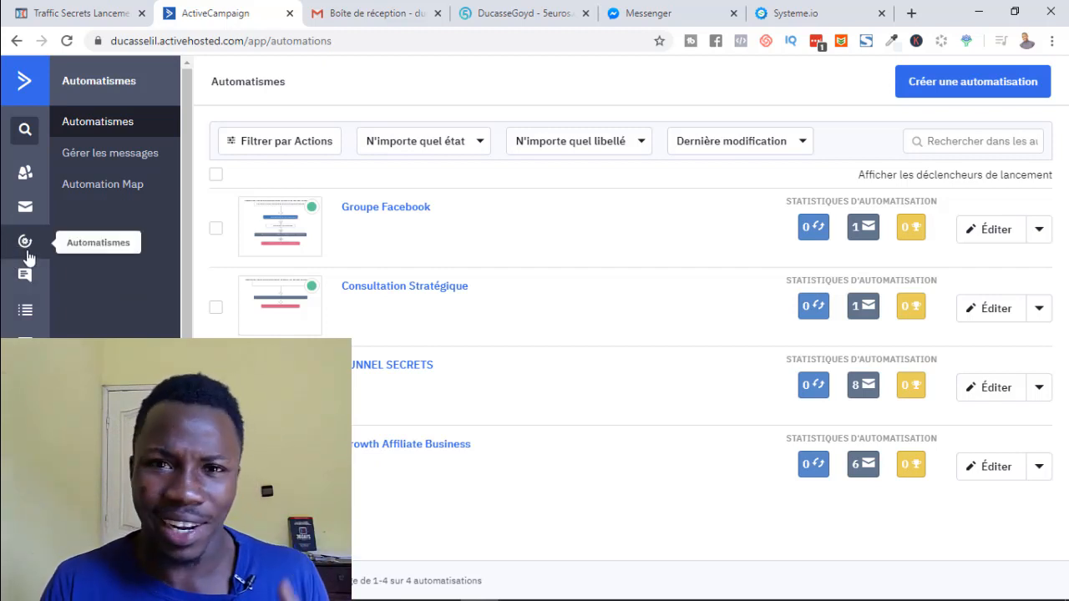
left_click(983, 89)
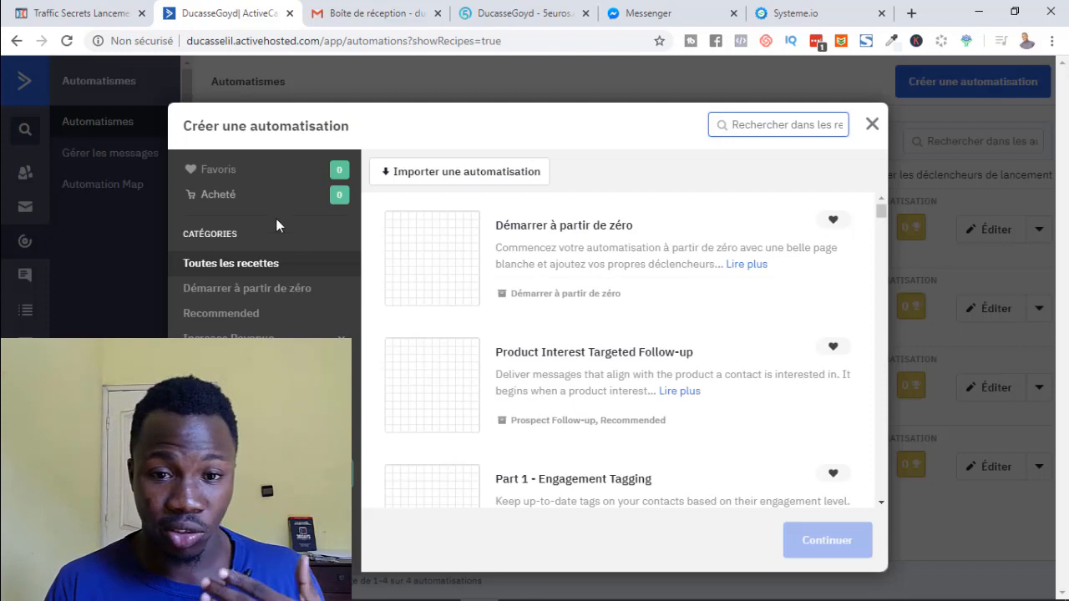
left_click(532, 231)
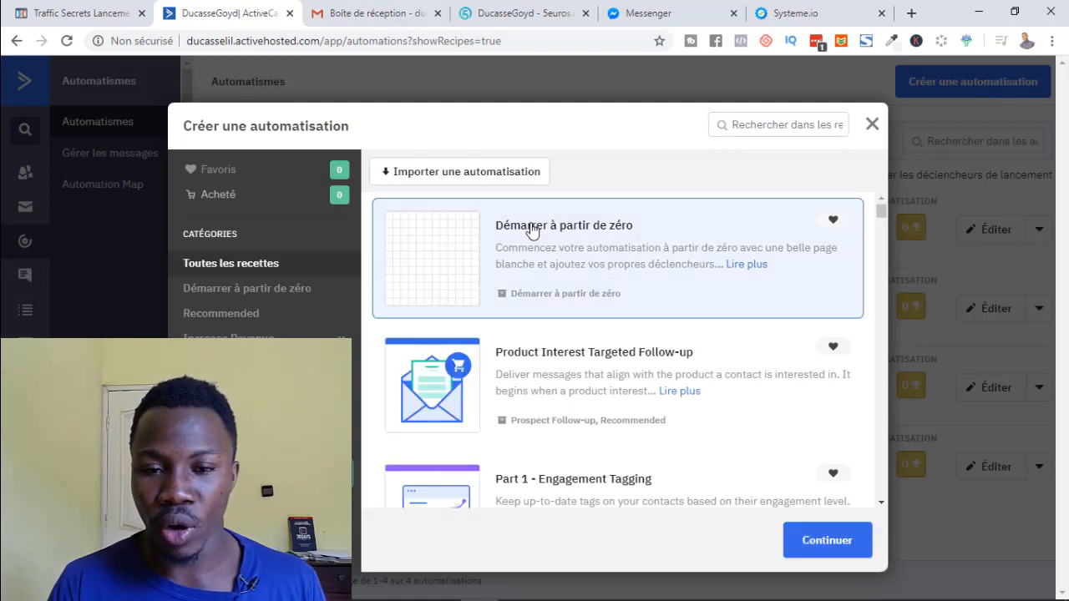
left_click(822, 545)
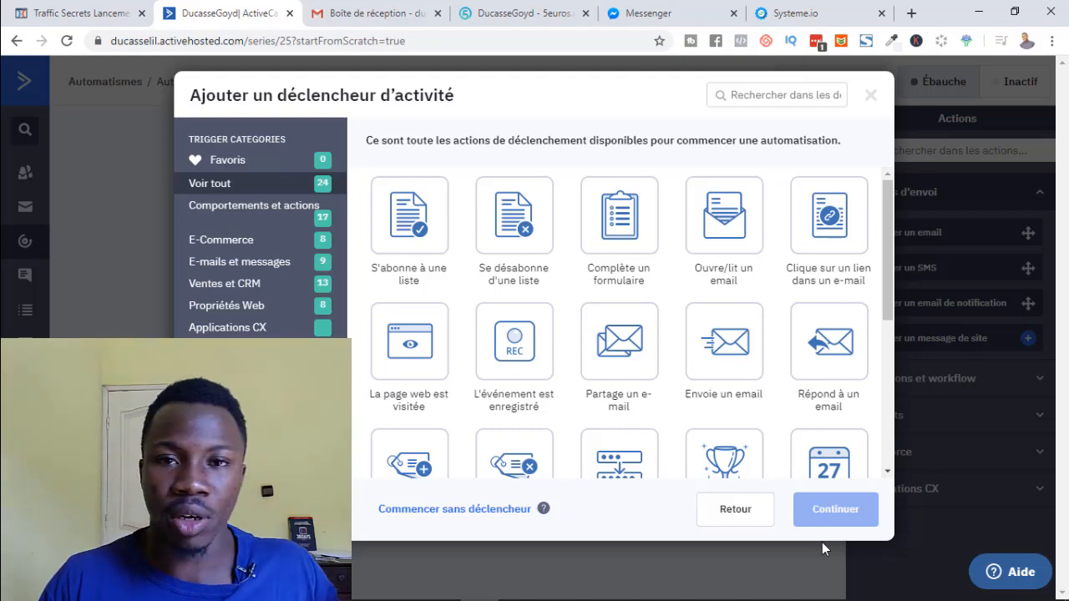
Choose "S'abonne à une liste" as the trigger that starts the new automation
left_click(33, 14)
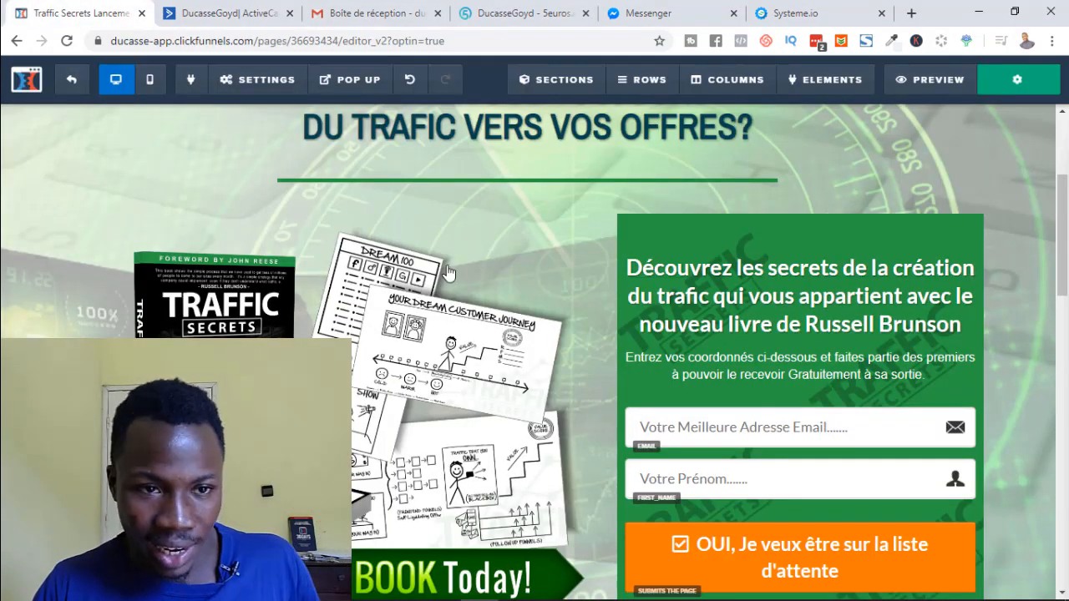
left_click(212, 12)
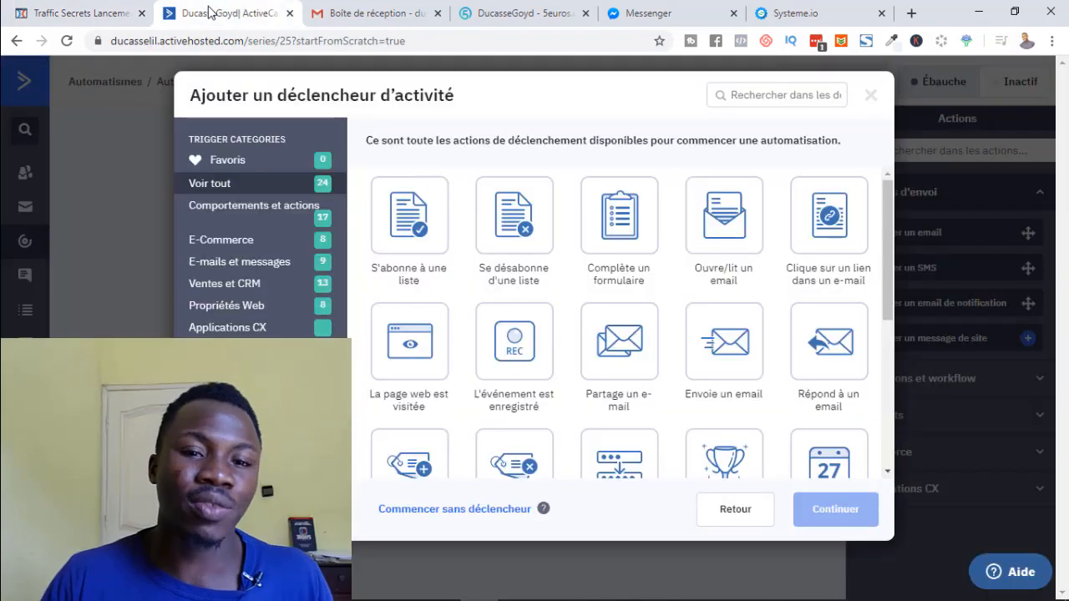
left_click(420, 233)
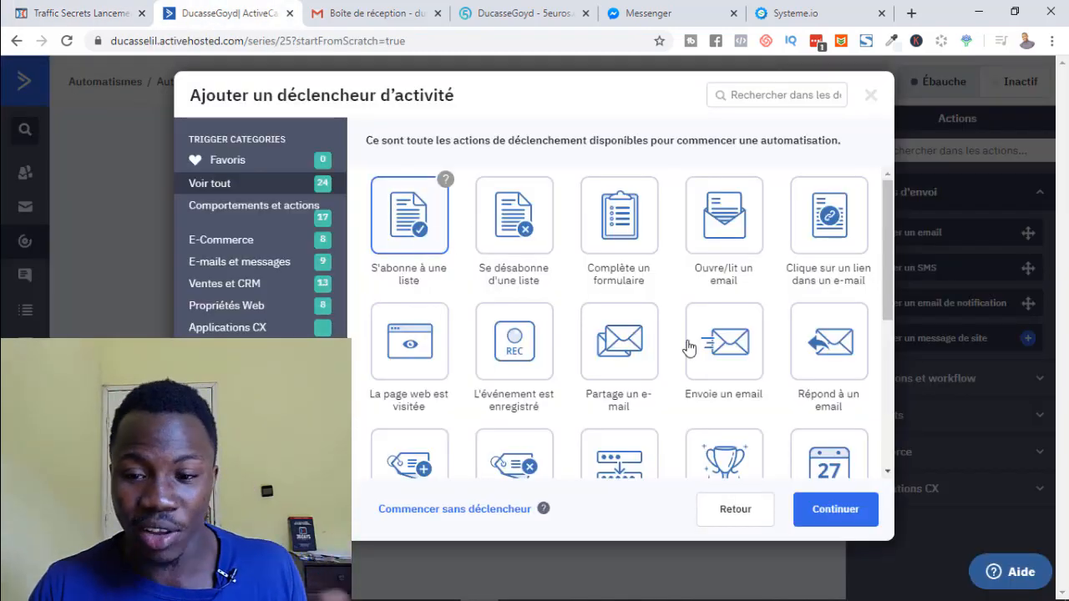
left_click(843, 518)
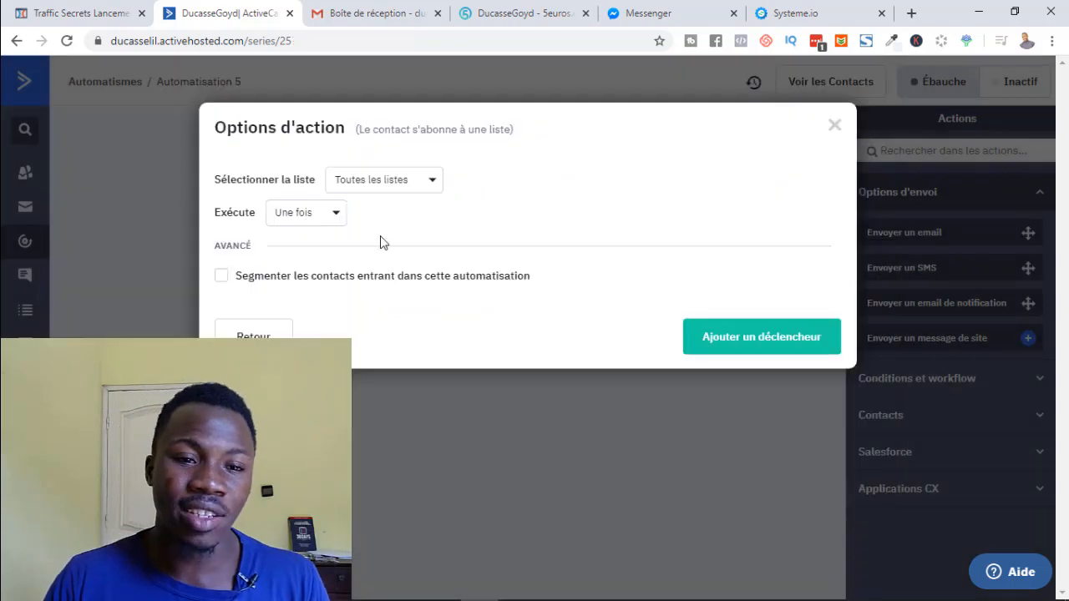
Set the trigger to the "Tuto ActiveCampaign" list, running "Une fois", and add it to the automation
left_click(410, 192)
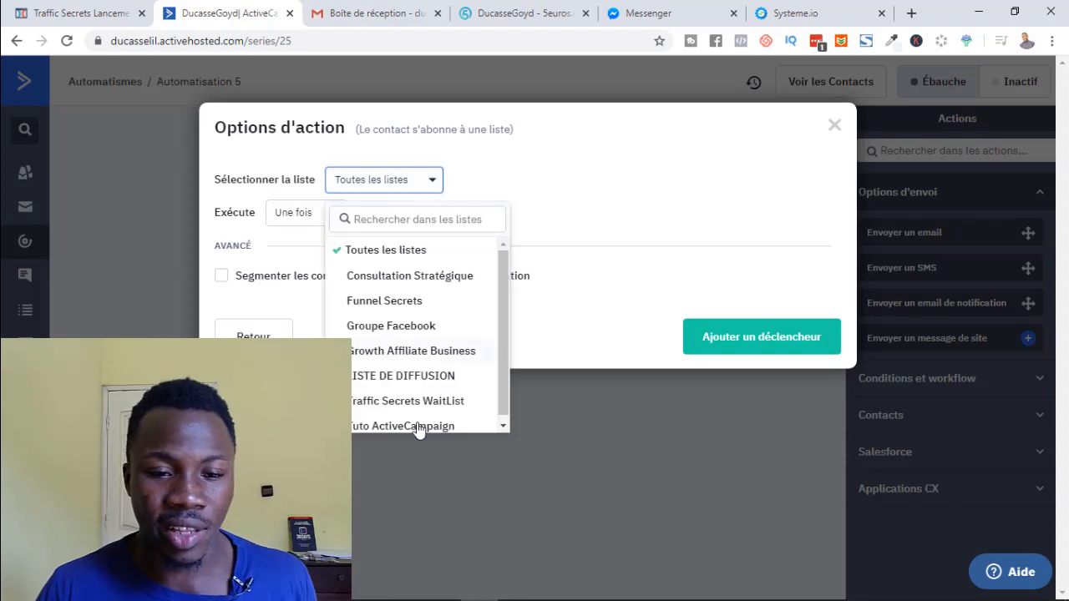
left_click(416, 428)
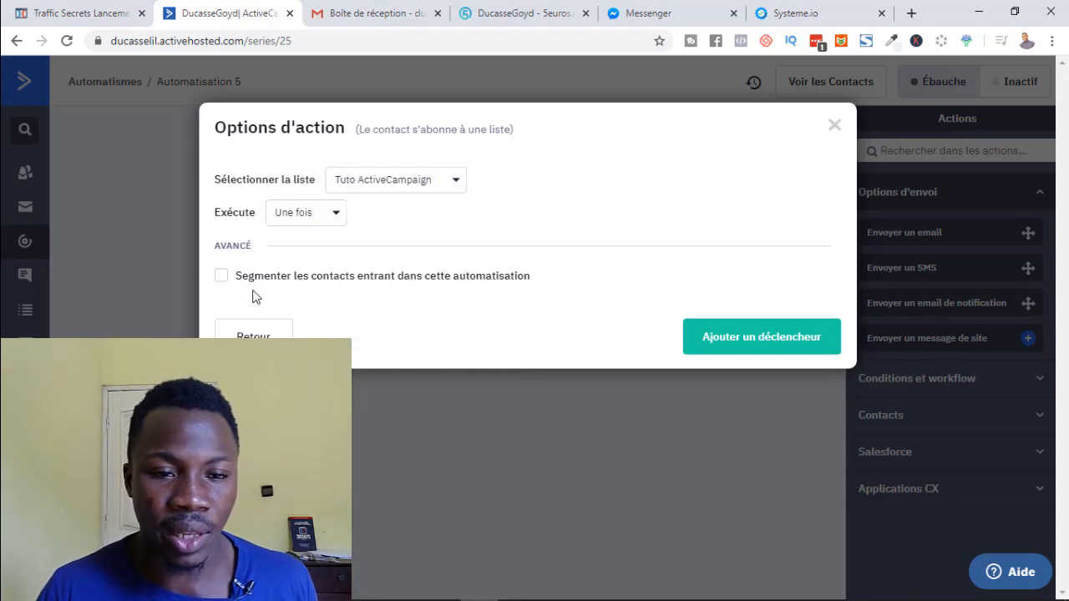
left_click(334, 226)
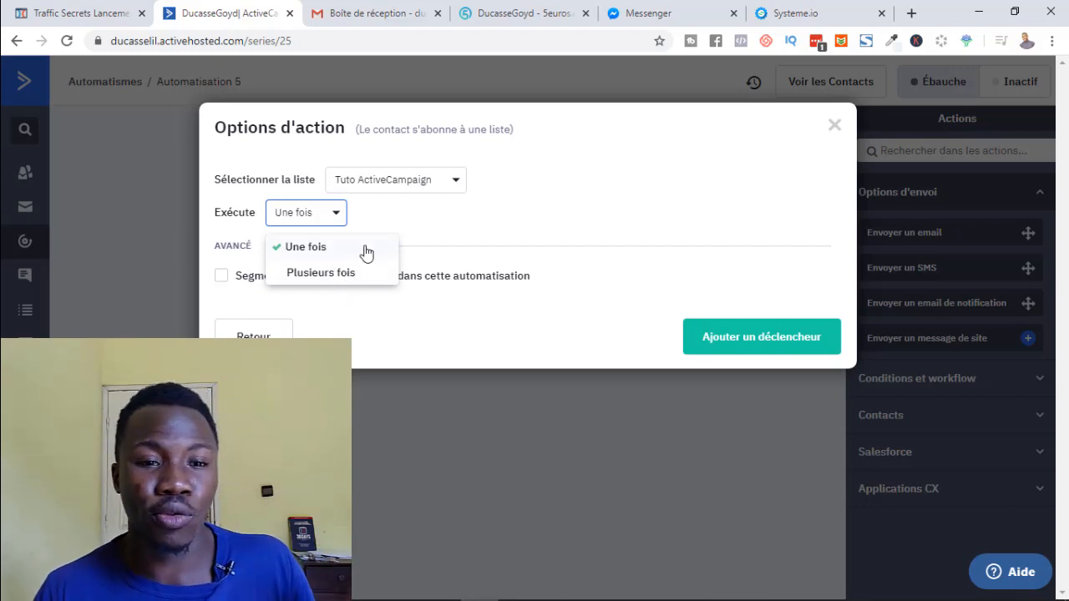
left_click(365, 250)
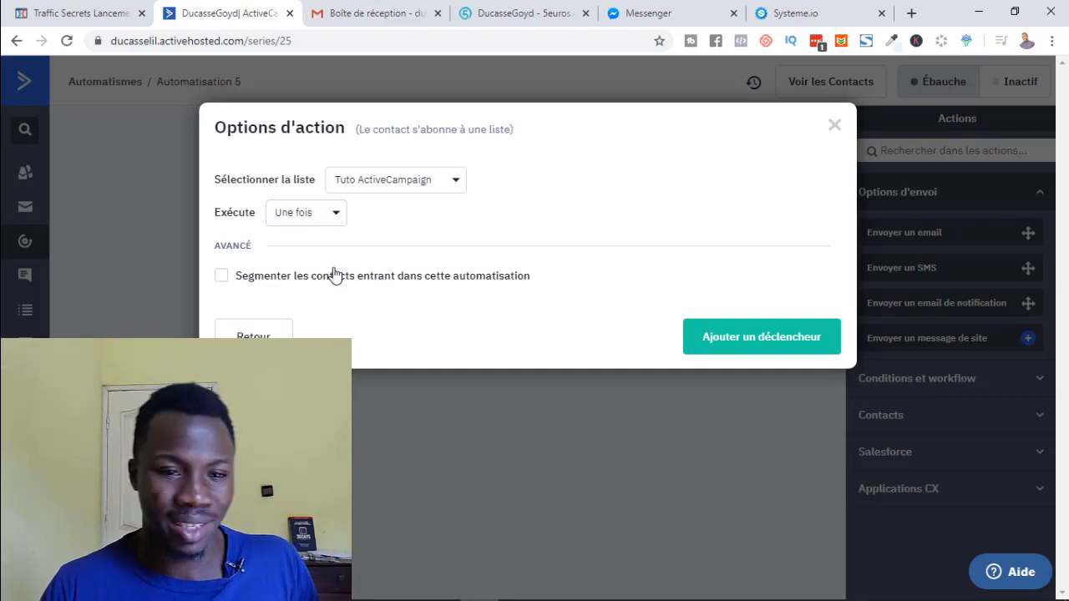
left_click(767, 341)
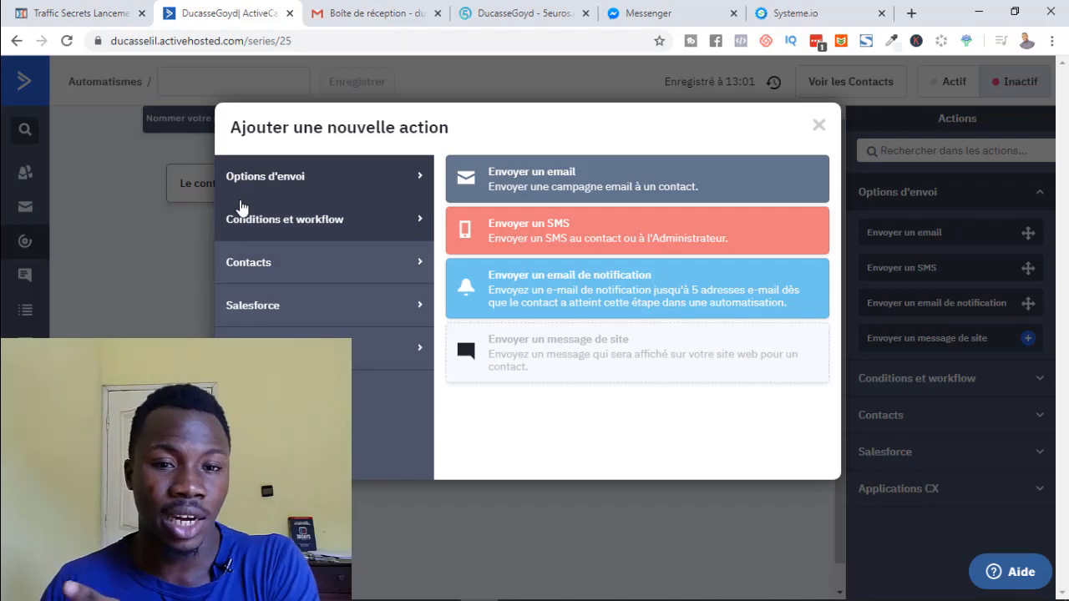
Add a send-email action to the automation and create a new email named "Email de Bienvenue" for it
left_click(544, 183)
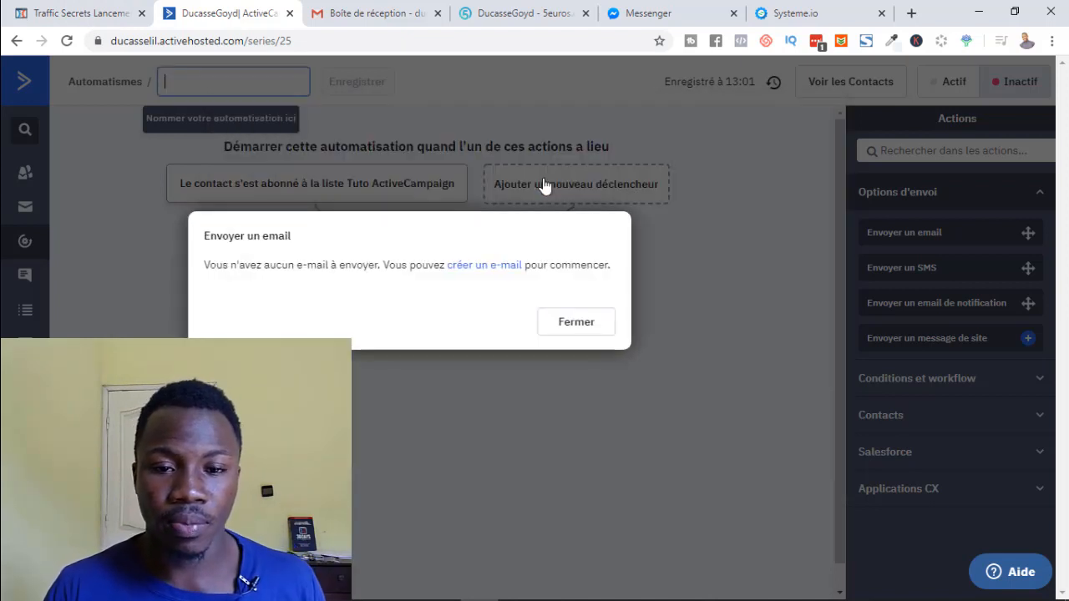
left_click(478, 266)
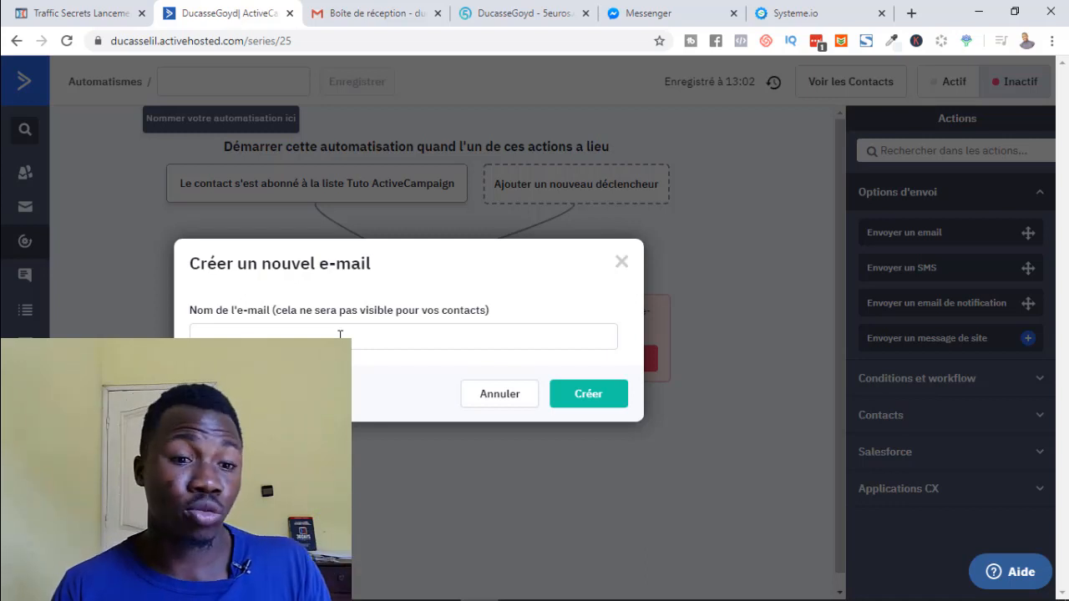
left_click(340, 335)
type("Emai")
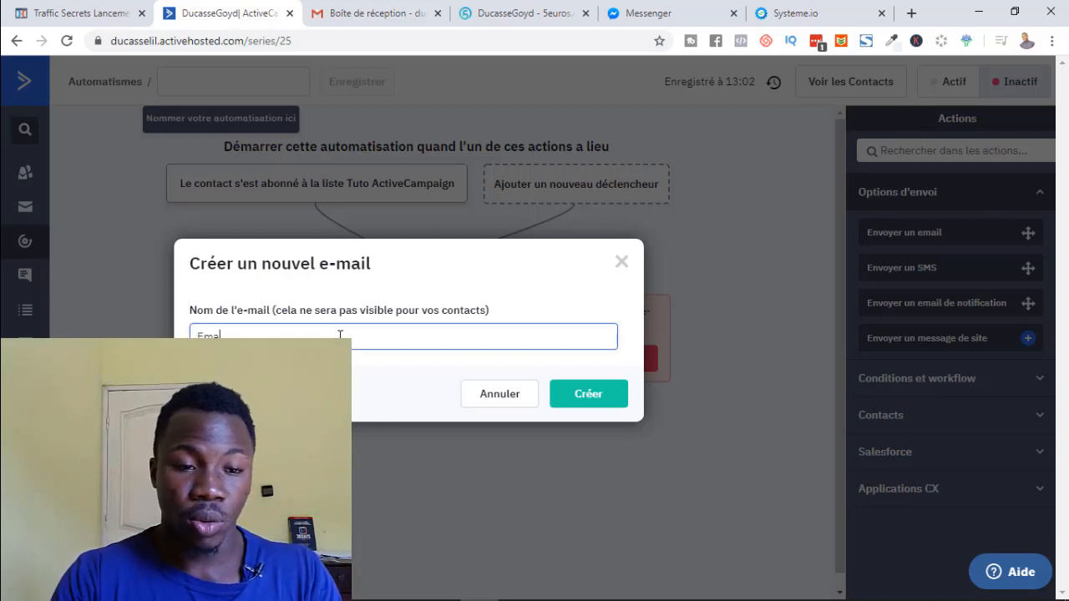
type("l de Bienvenue")
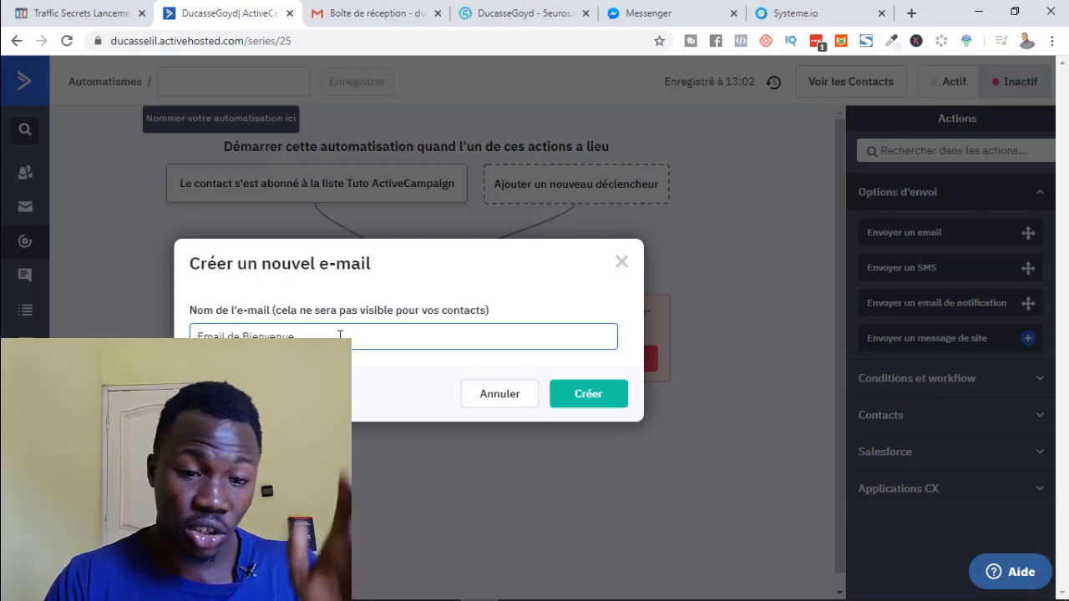
left_click(599, 402)
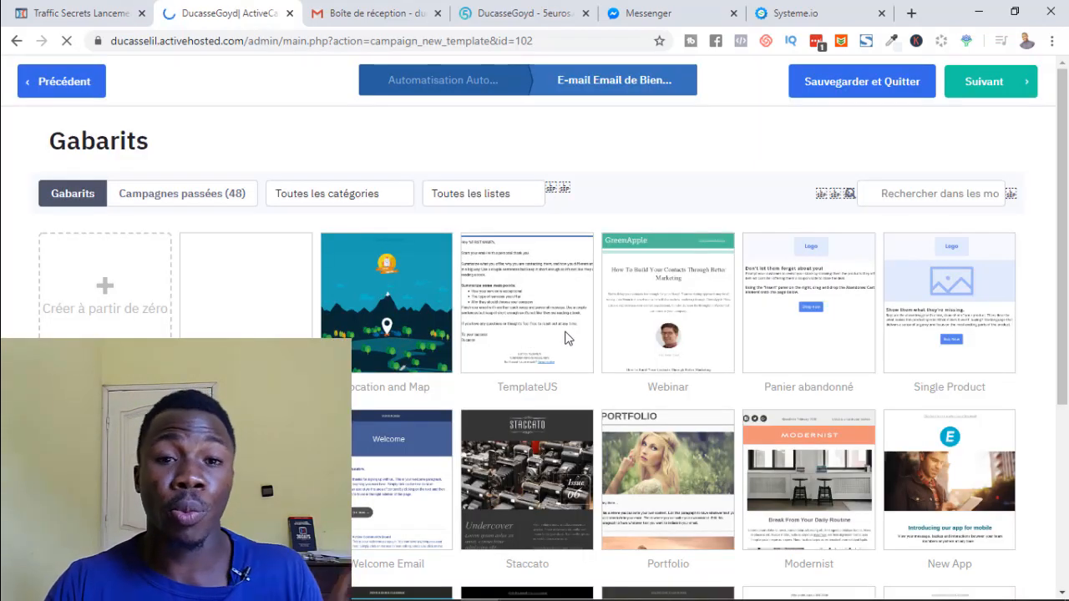
Browse the email templates and use the plain white template located just after "Créer à partir de zéro"
scroll(564, 337, "down", 4)
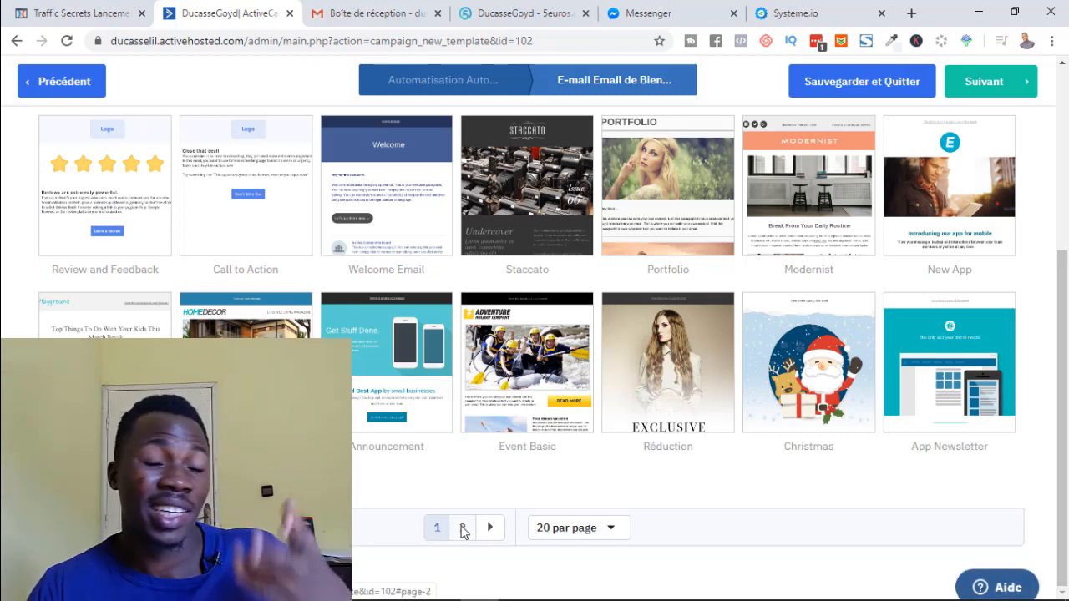
mouse_move(586, 430)
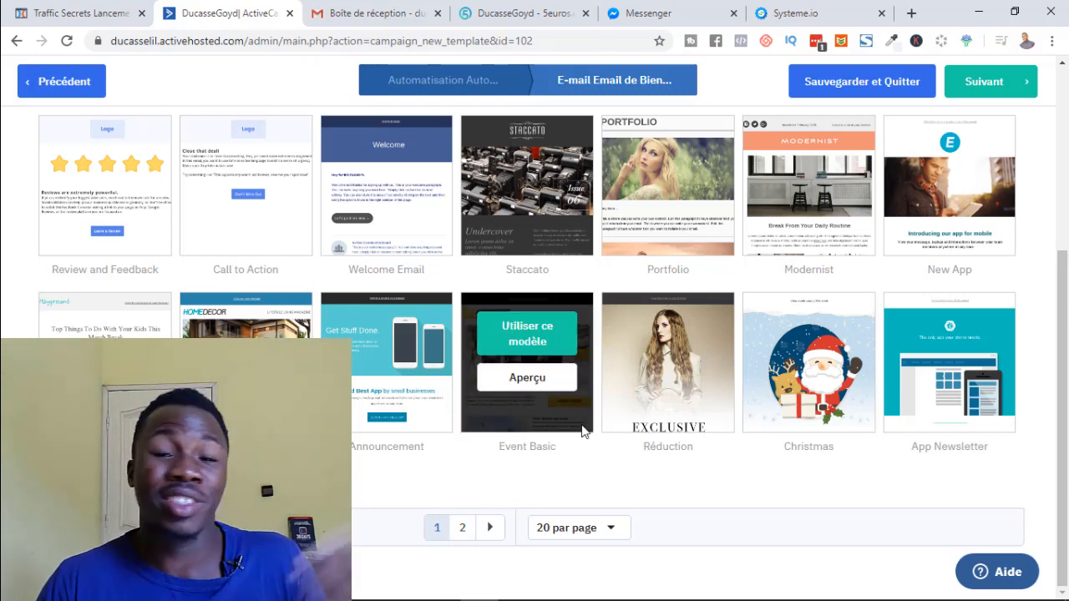
scroll(574, 414, "up", 2)
scroll(574, 421, "up", 2)
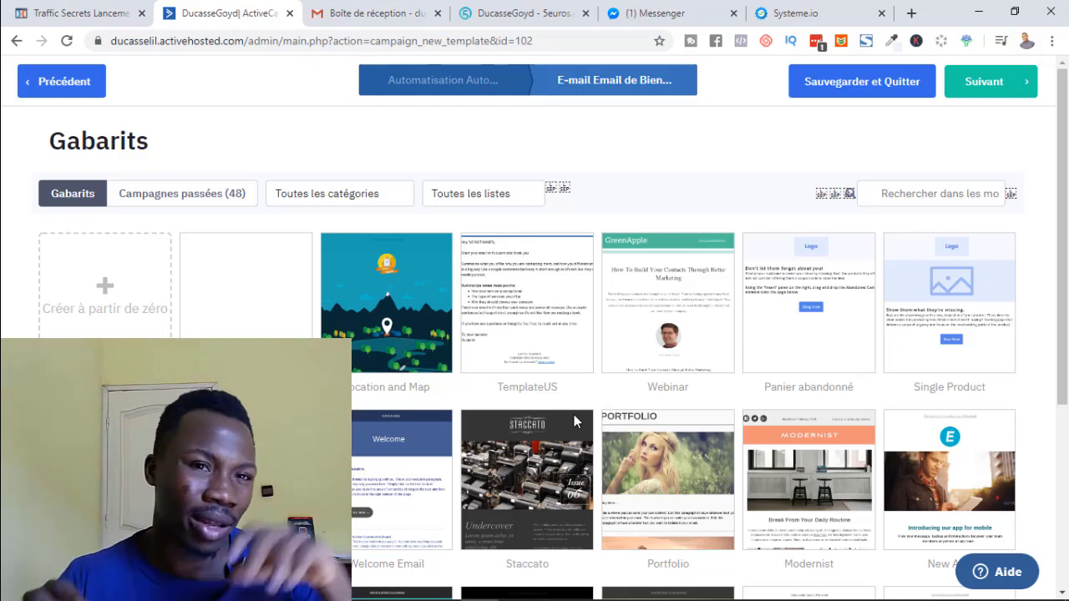
mouse_move(574, 413)
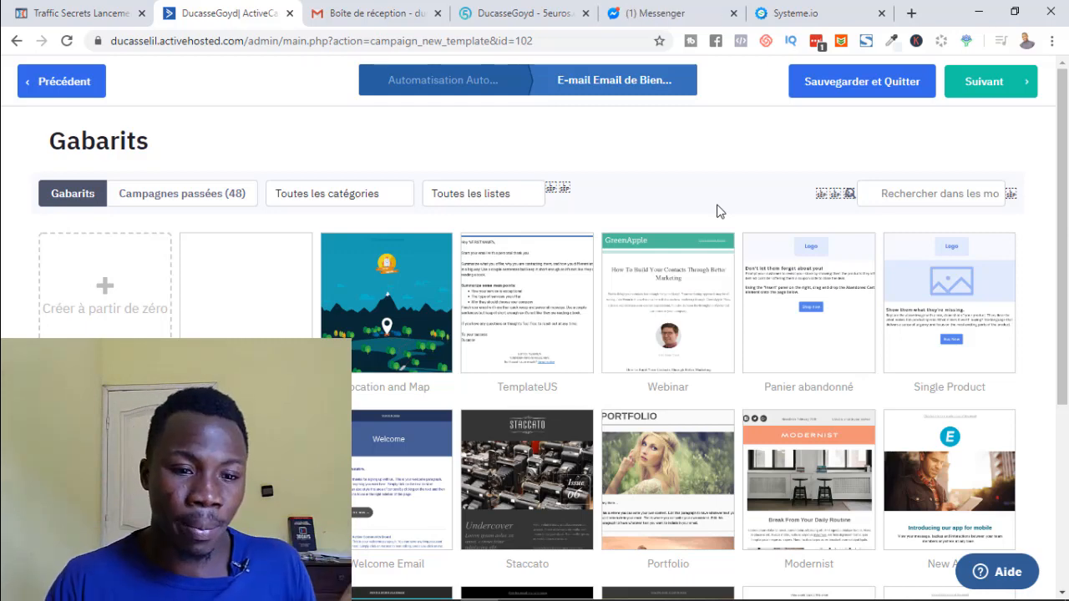
mouse_move(665, 241)
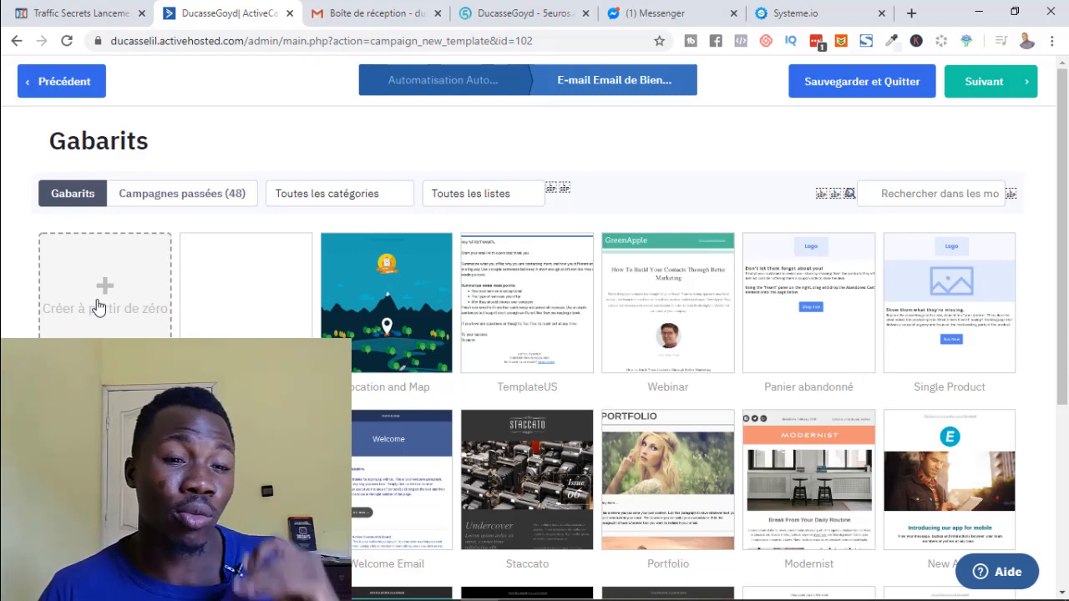
mouse_move(246, 351)
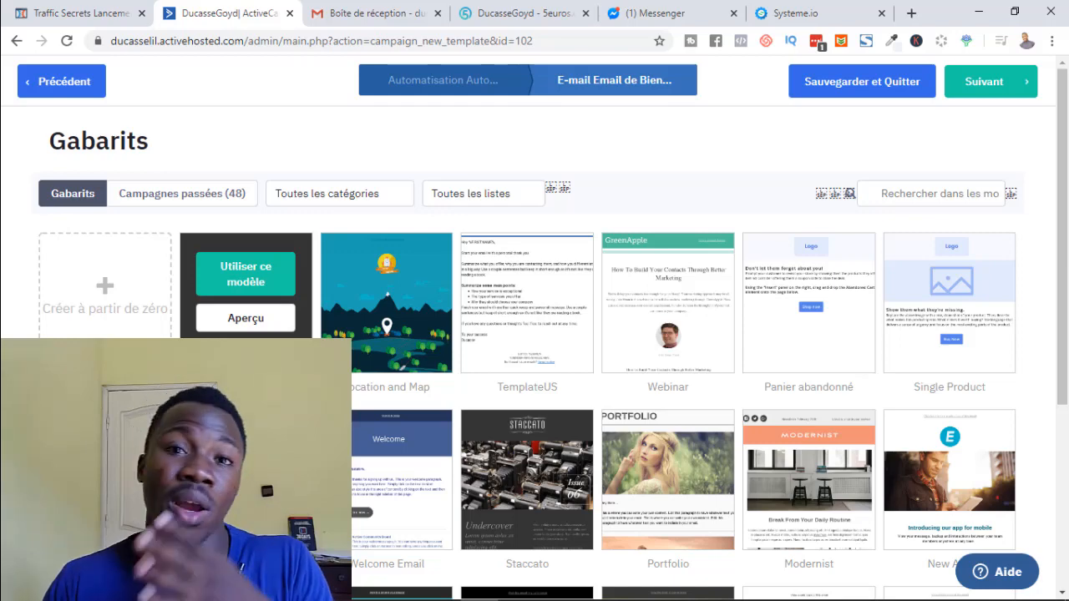
left_click(240, 282)
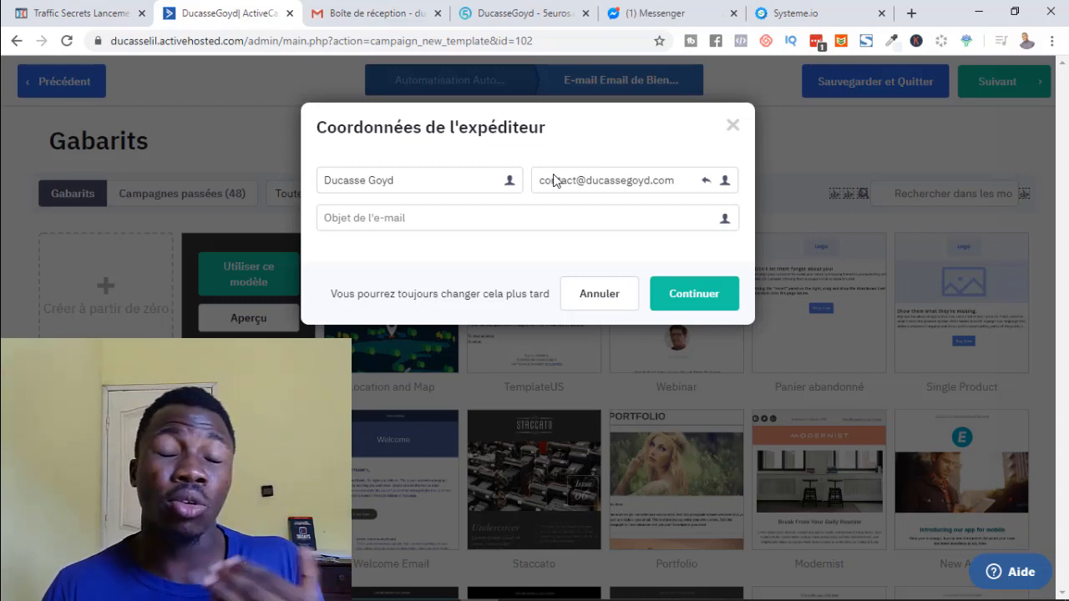
Set the email subject to "Ton cadeau t'attend ici" and continue to the email designer with the existing sender details
left_click(412, 218)
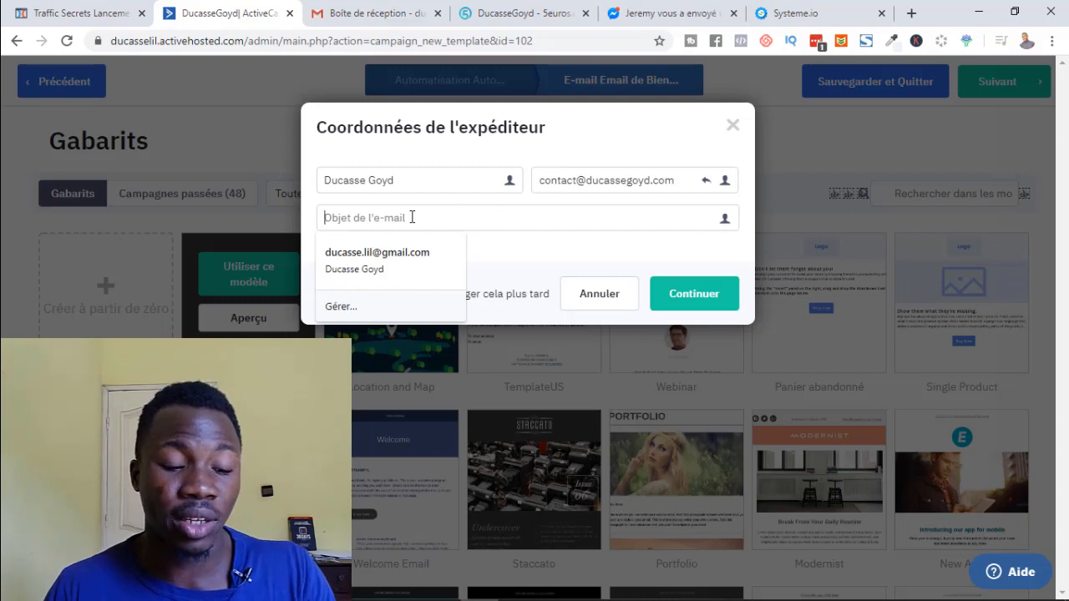
type("D")
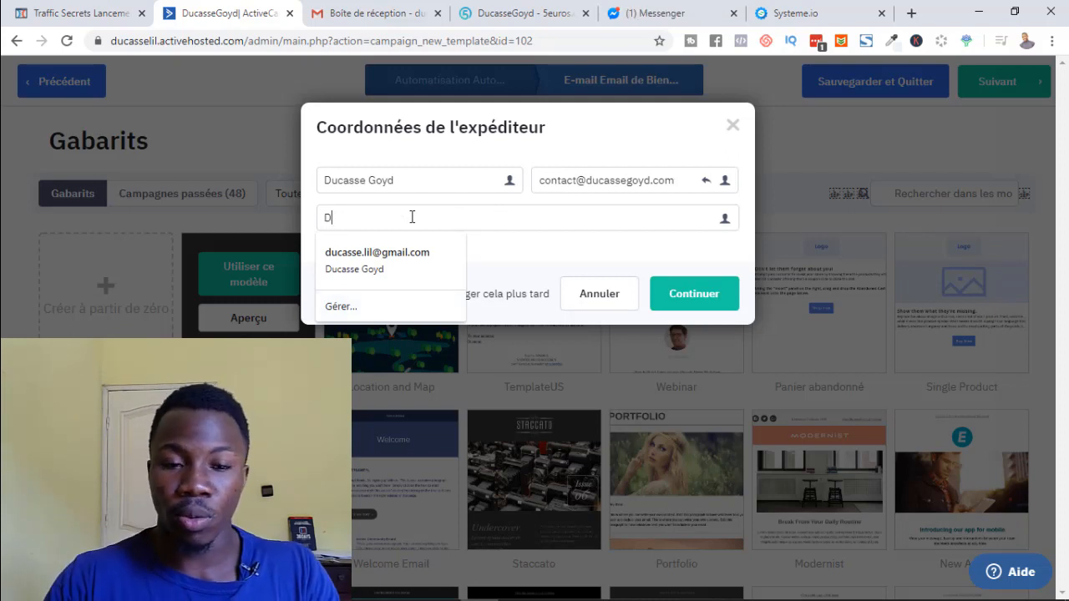
key("BackSpace")
type("Ton cadeau t'attend ici")
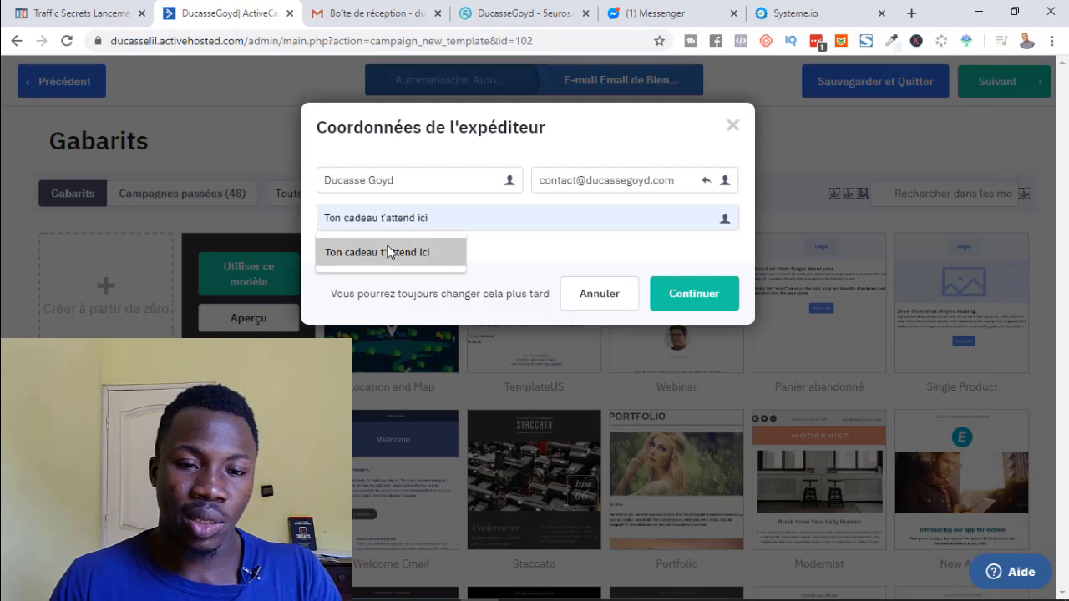
left_click(380, 252)
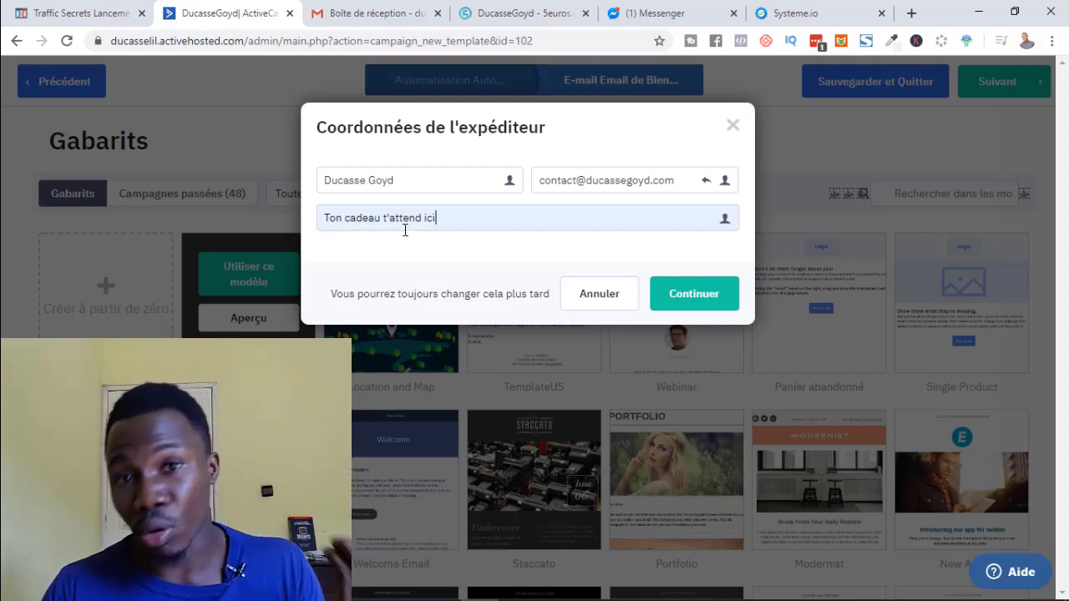
left_click(709, 295)
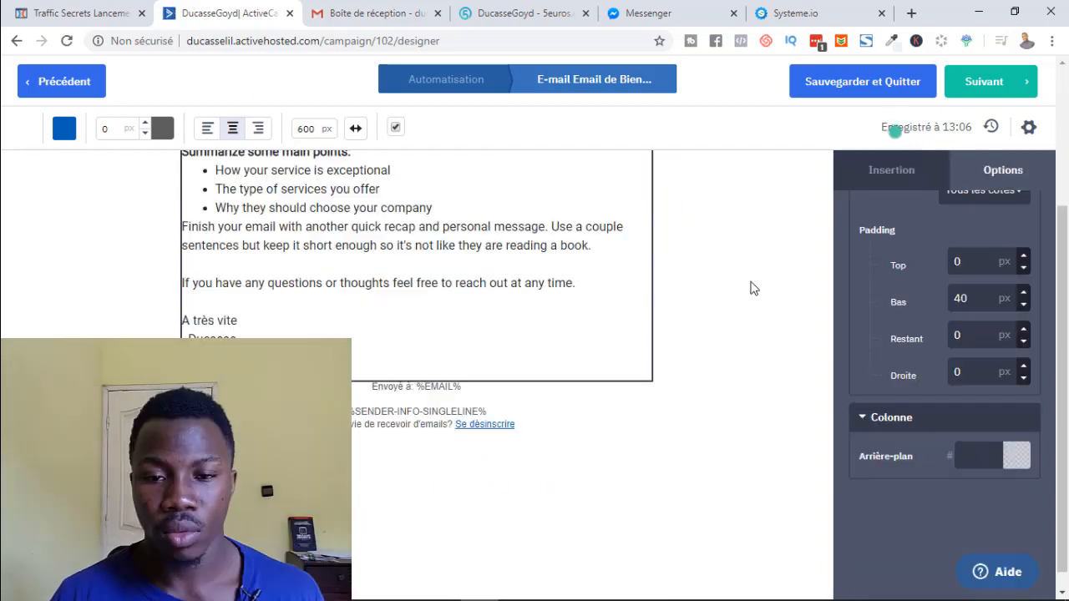
Replace "Hey" with "Bonjour" before %FIRSTNAME% in the email greeting, and check the first-name field on the ClickFunnels opt-in page
left_click(454, 262)
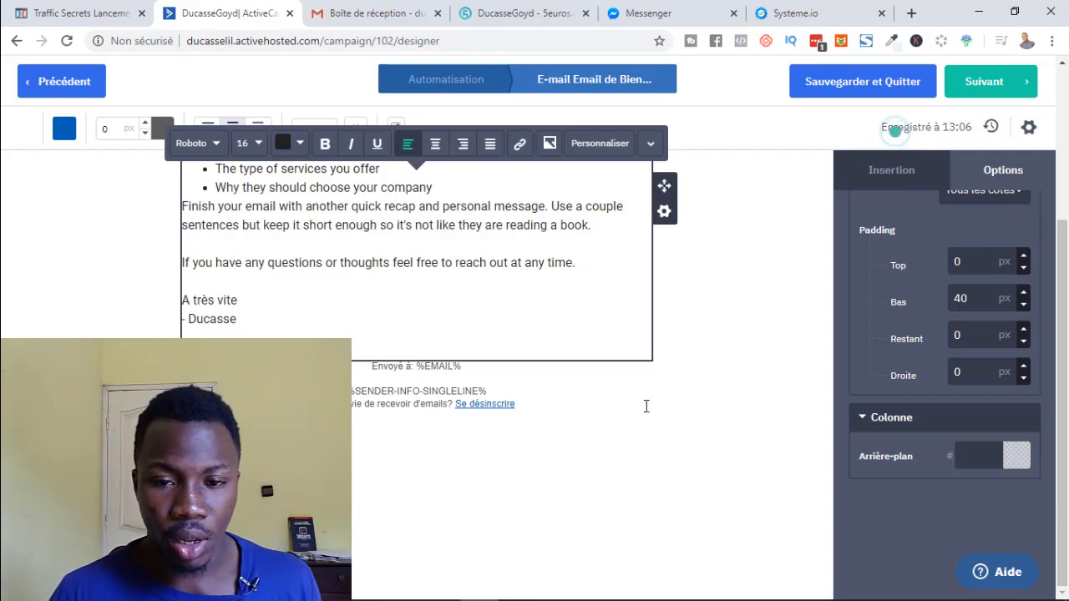
scroll(733, 415, "up", 3)
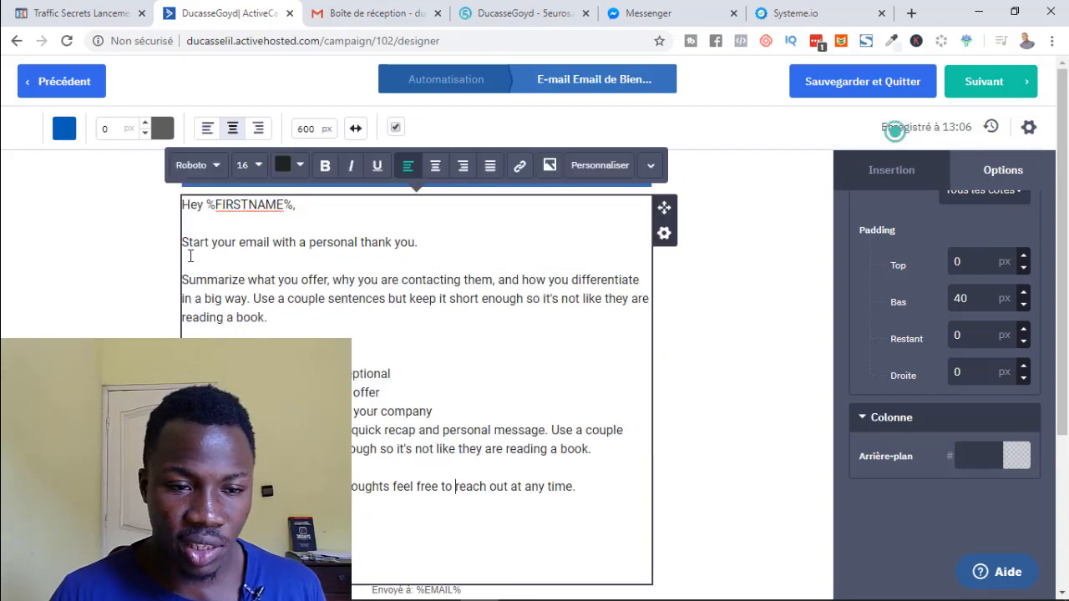
left_click_drag(183, 244, 580, 492)
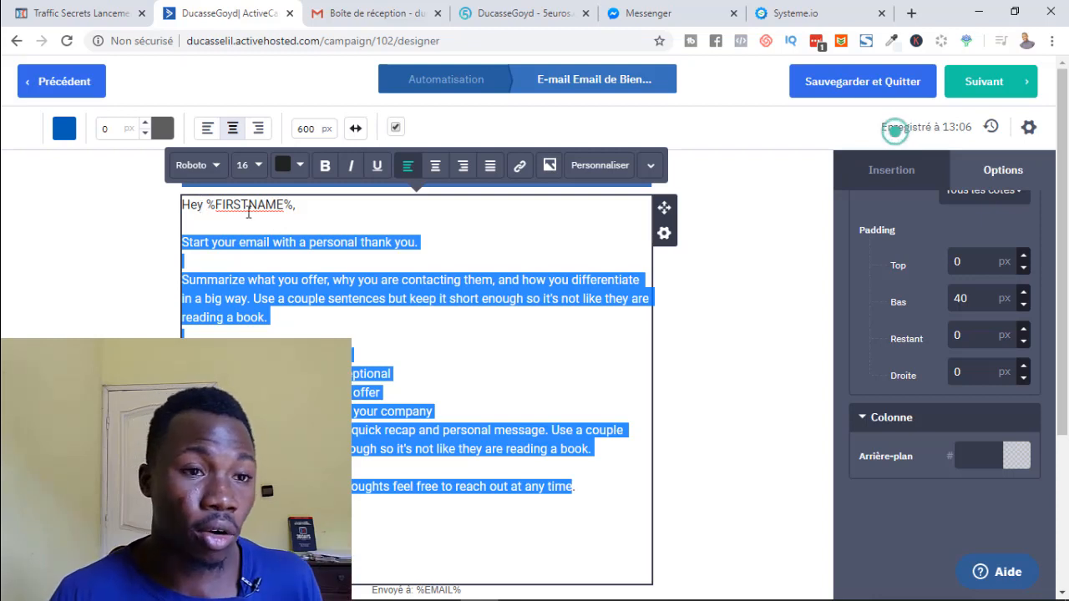
double_click(185, 210)
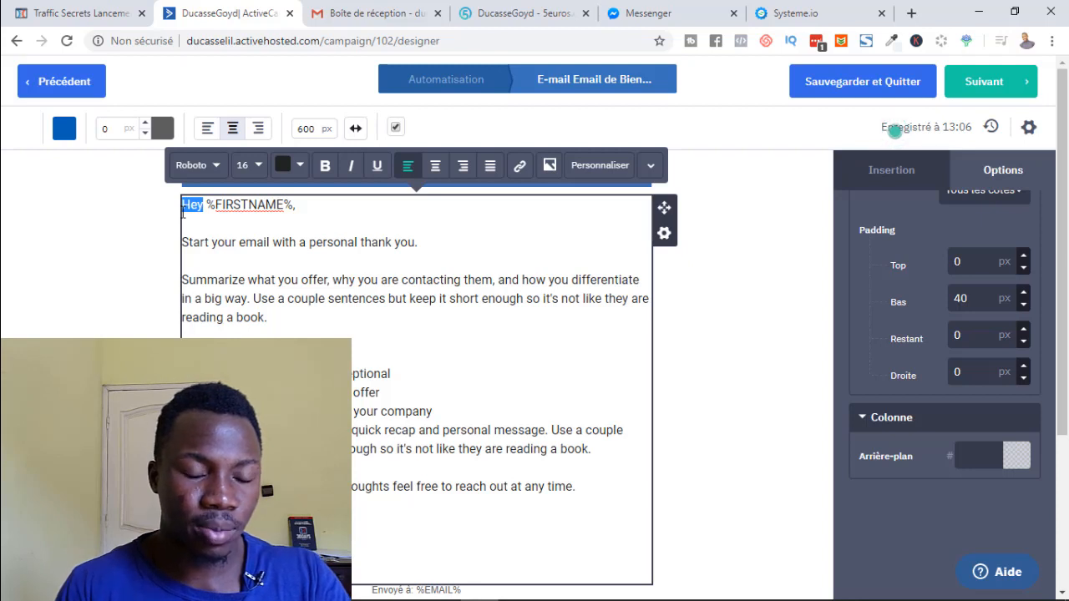
type("Bonju")
key("BackSpace")
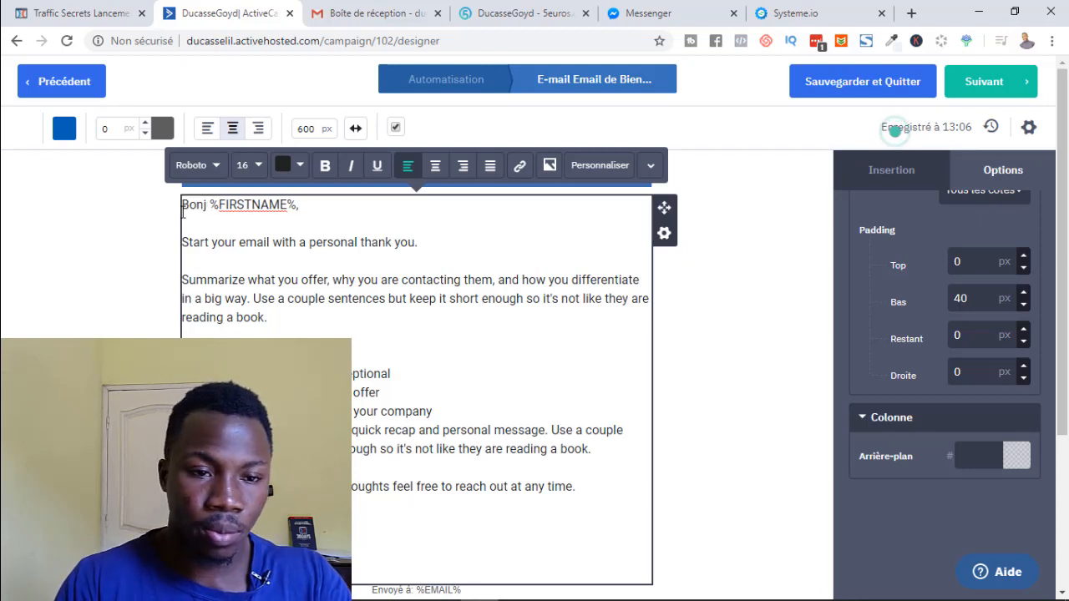
type("our")
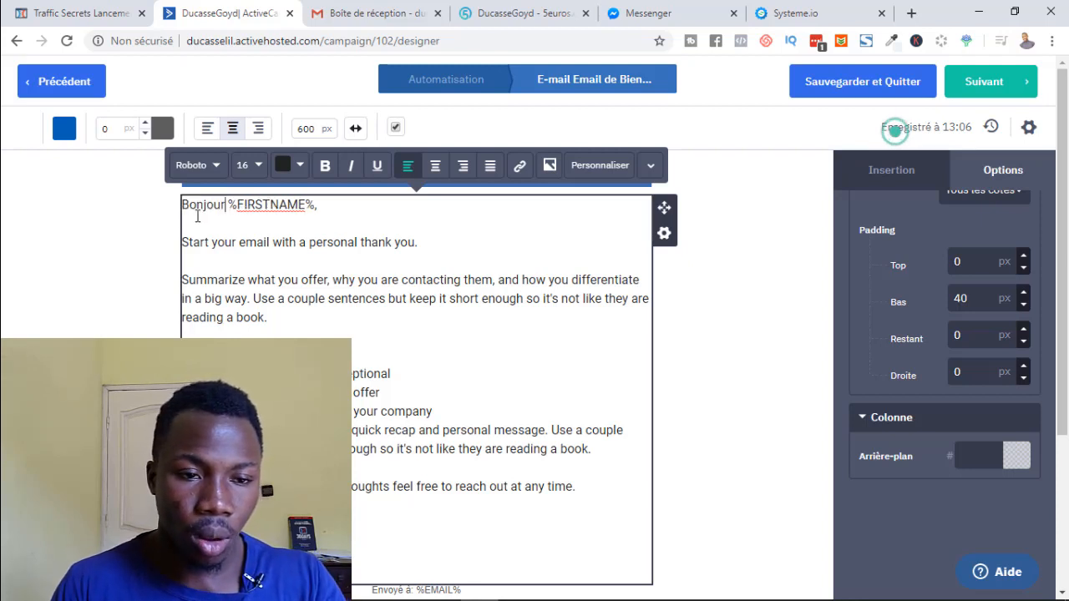
left_click(46, 7)
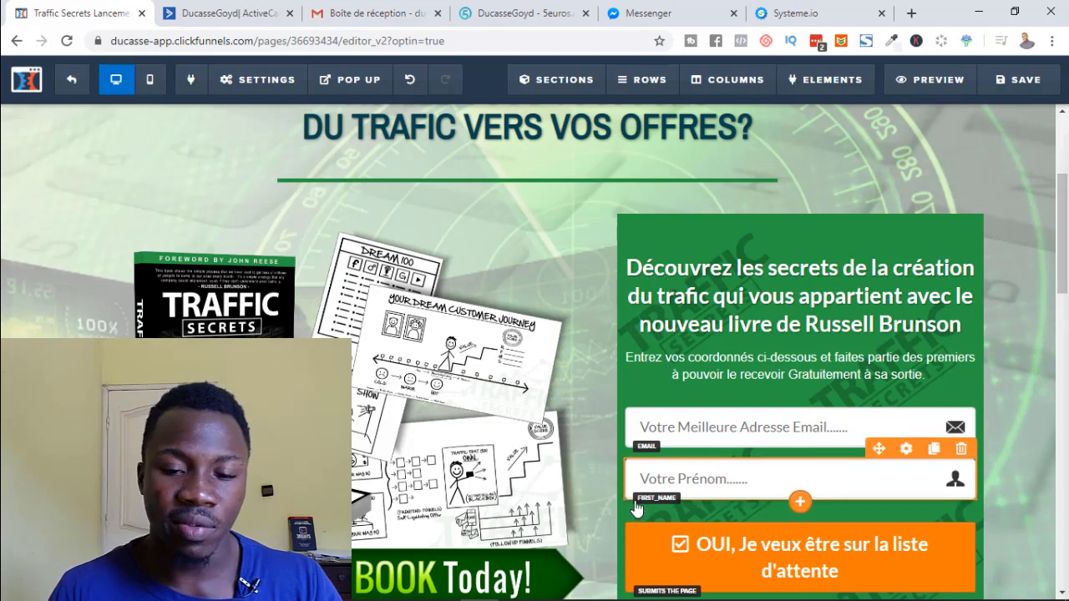
key("ctrl+Tab")
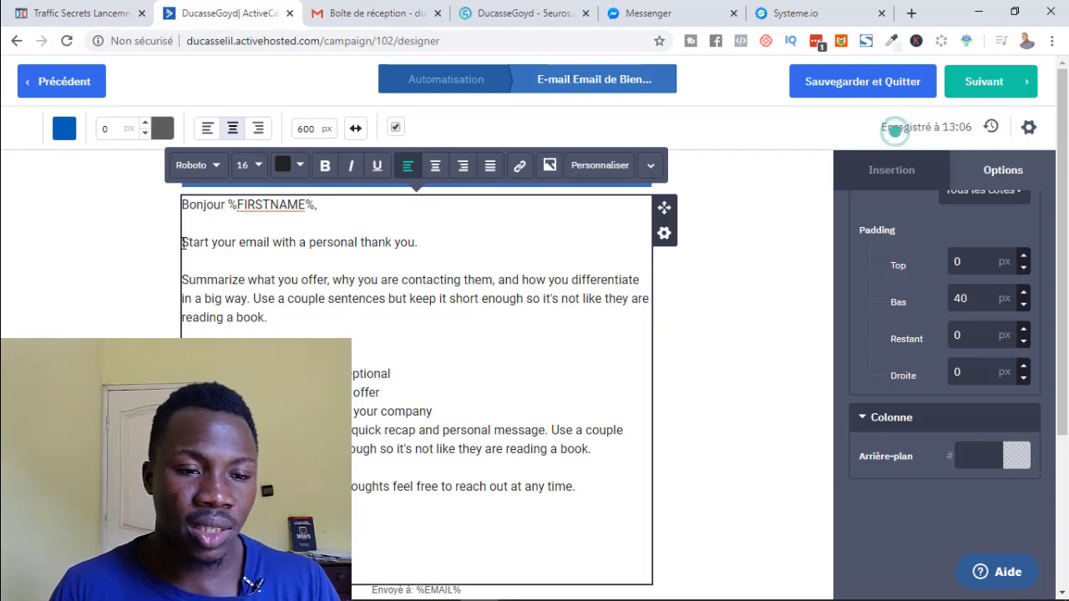
Replace the English placeholder body between the greeting and the sign-off with "Merci pour ta confiance."
left_click_drag(183, 243, 585, 491)
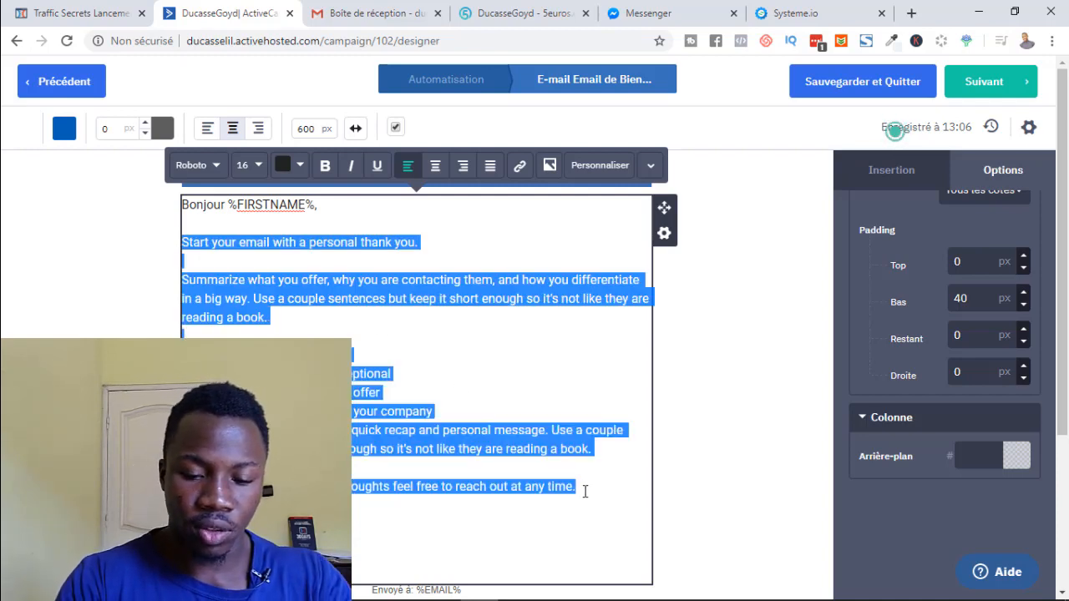
type("Merci pour ta ")
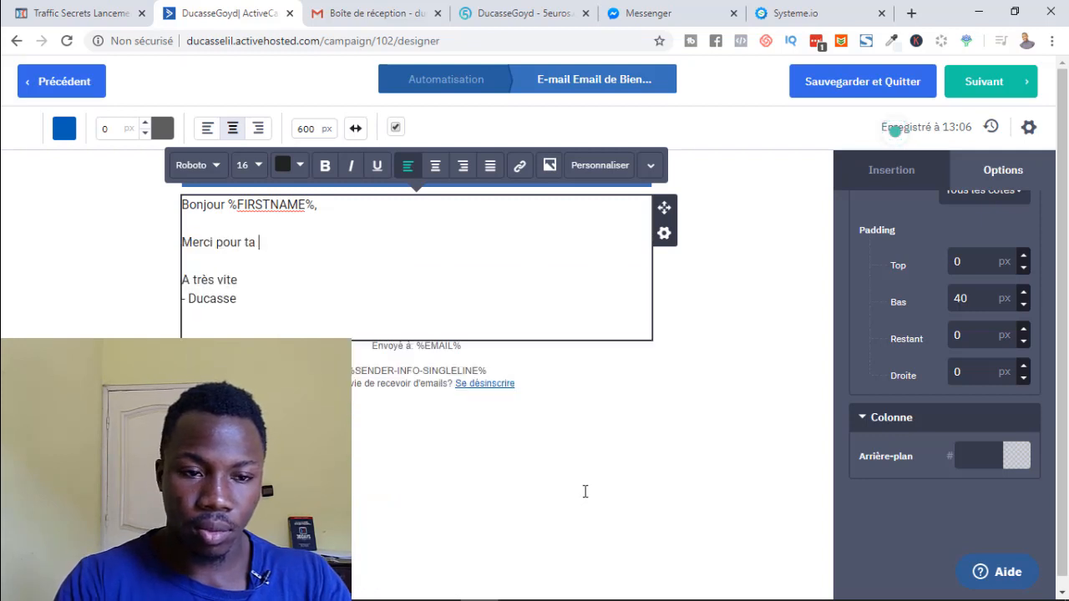
type("confiance")
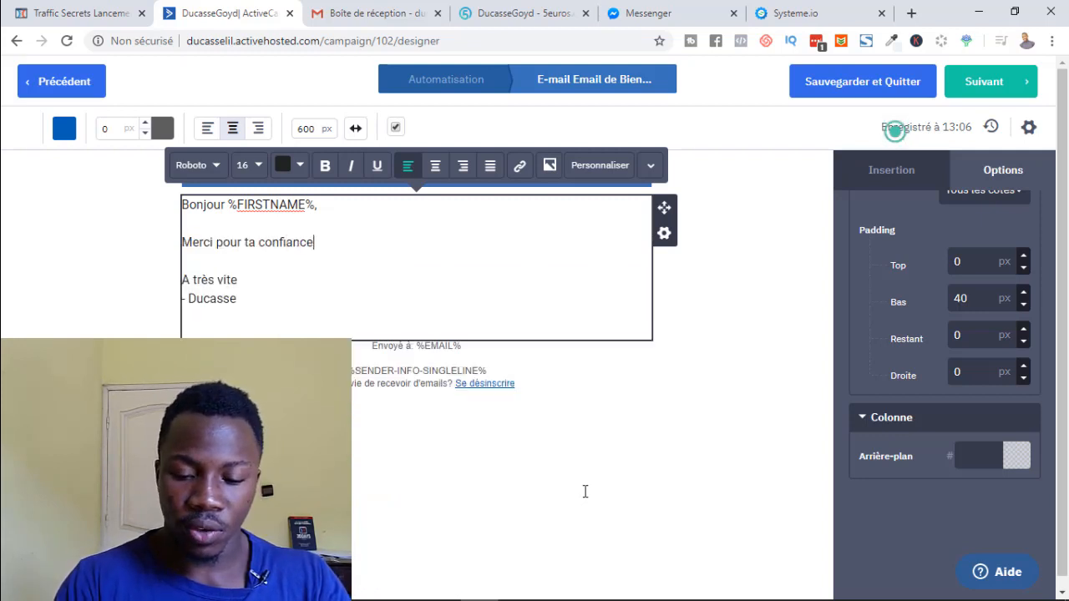
type(".")
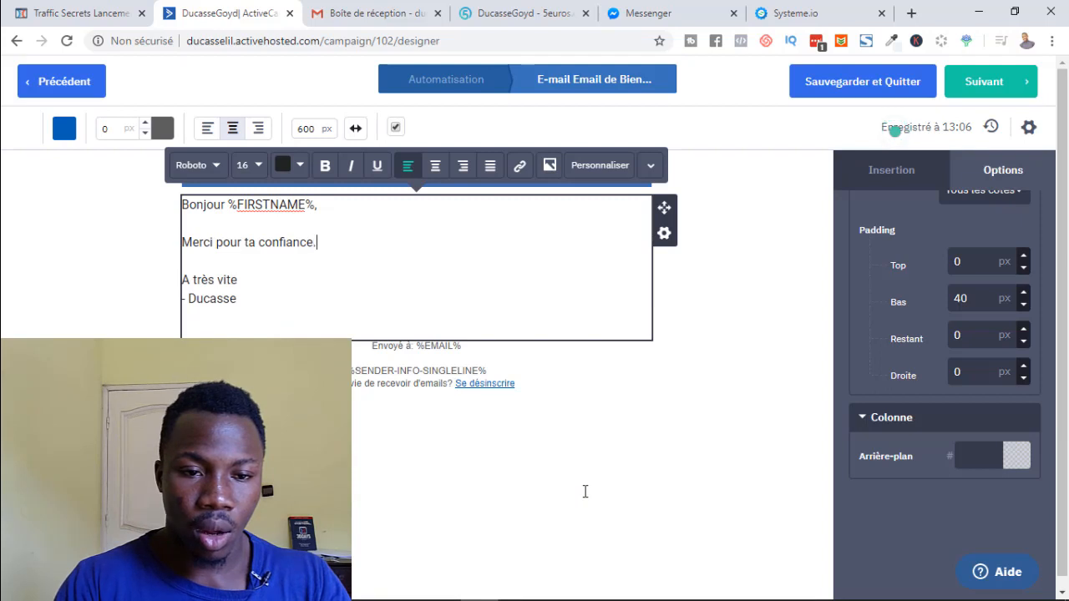
Add a separate paragraph below the thank-you line reading "Clique ici pour télécharger ton ebook offert."
key("Return")
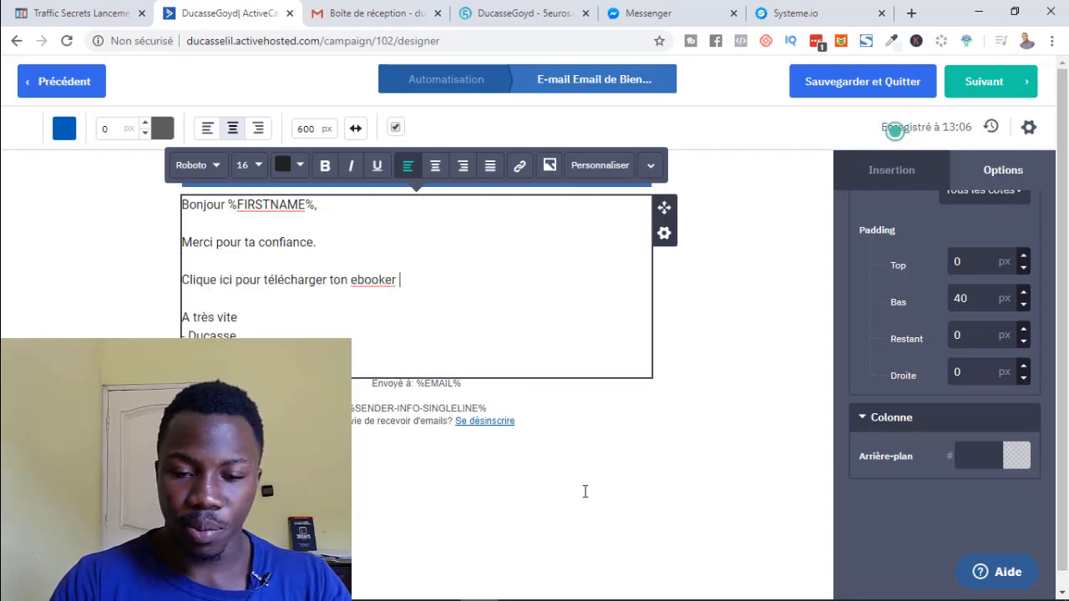
key("BackSpace")
key("BackSpace")
key("BackSpace")
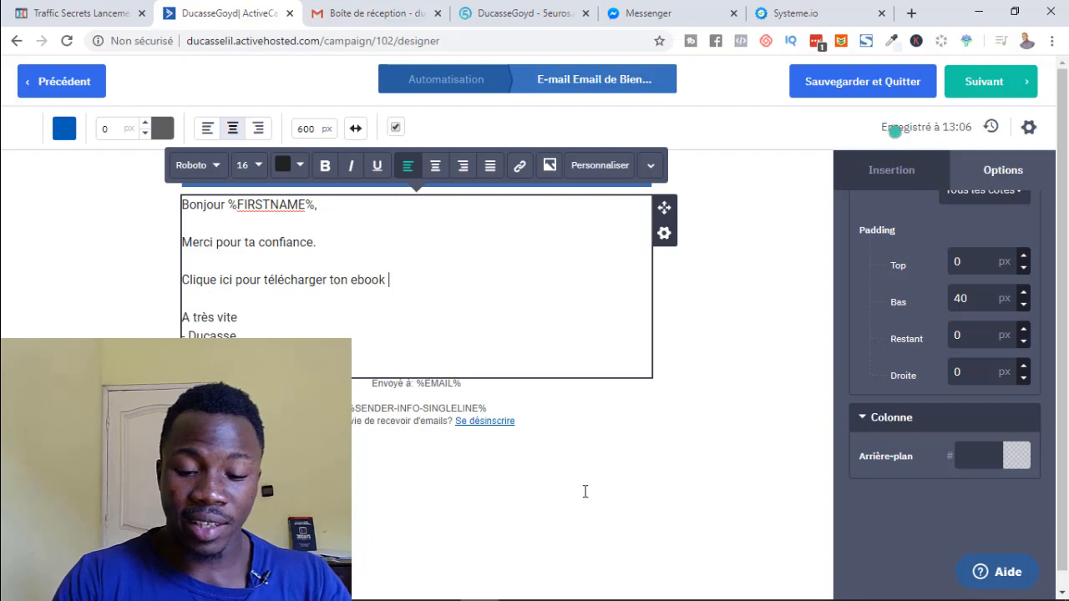
type("offert")
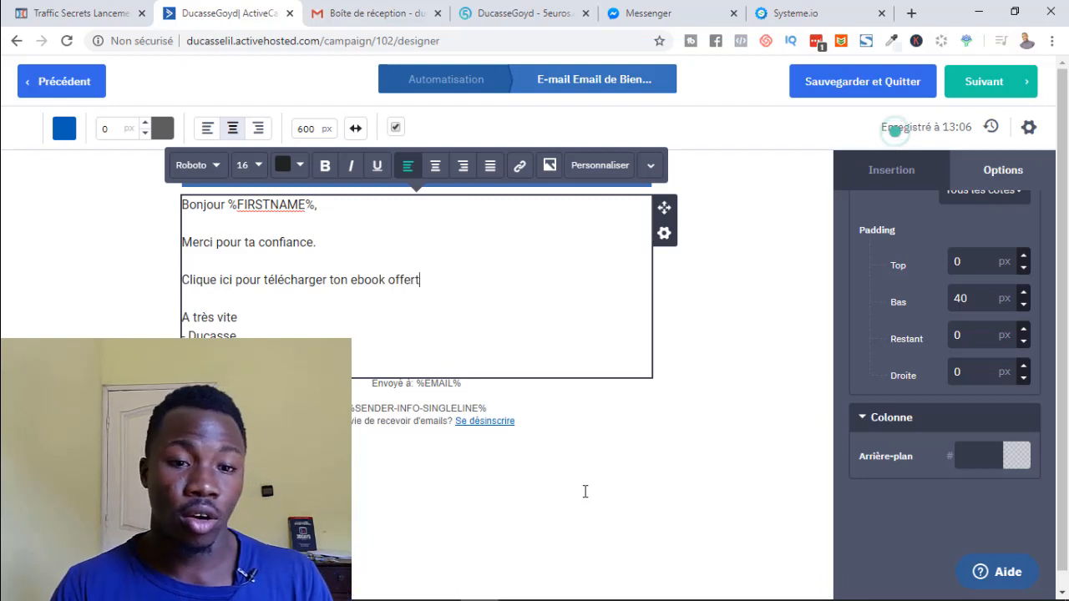
type(".")
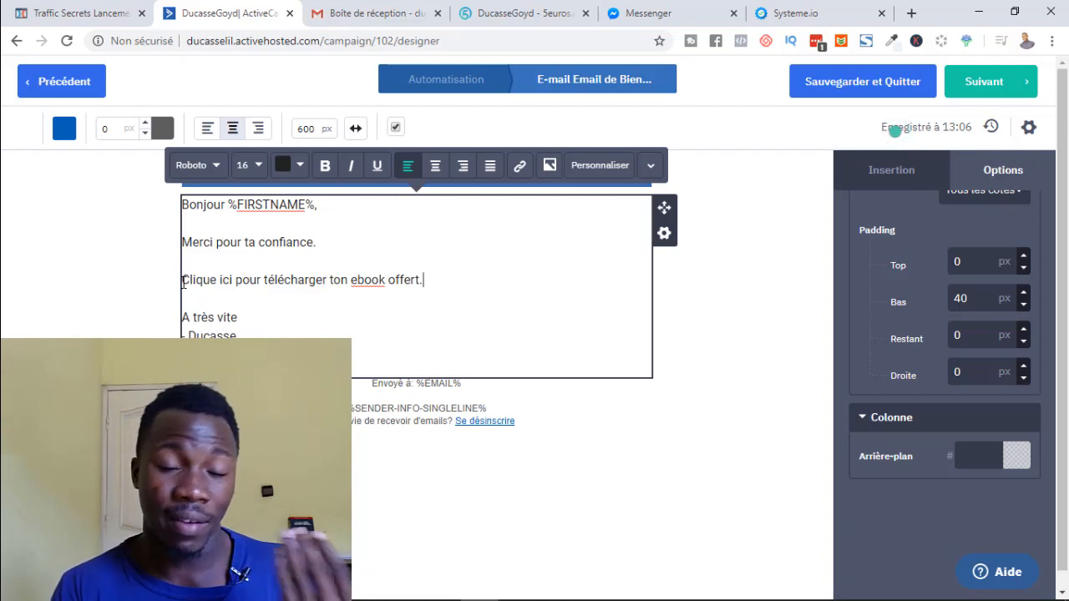
Link the text "Clique ici pour télécharger ton ebook offert" to the sender's Instagram profile URL
left_click_drag(182, 282, 424, 282)
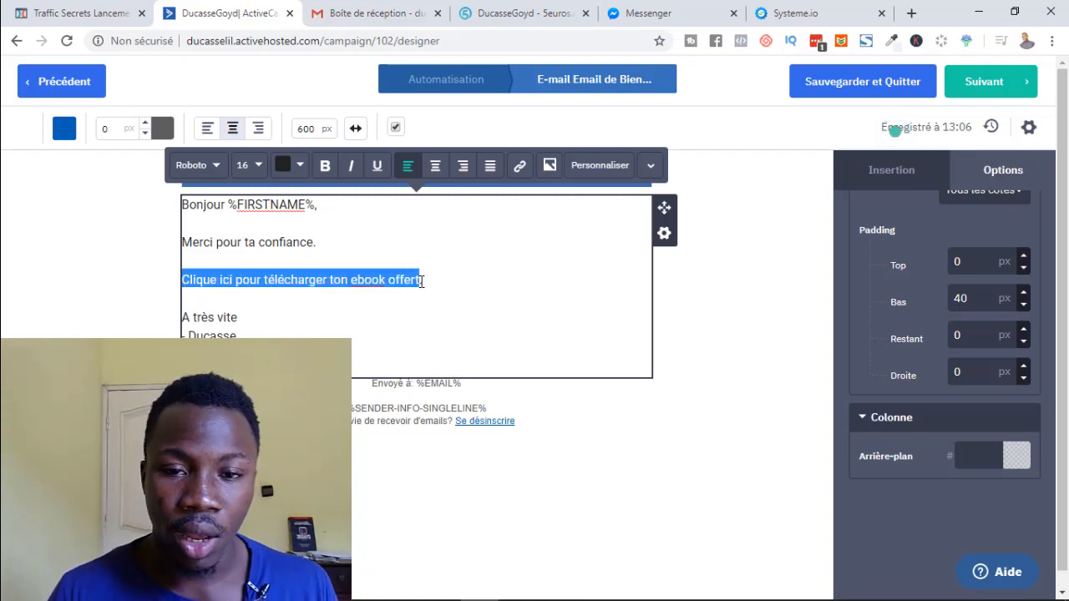
left_click(521, 167)
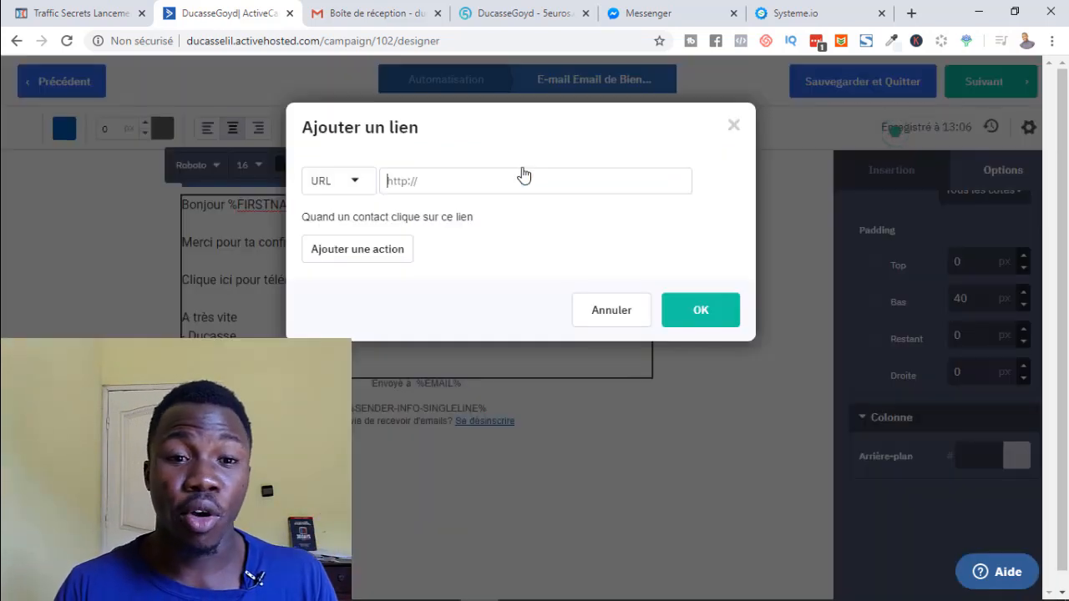
type("h")
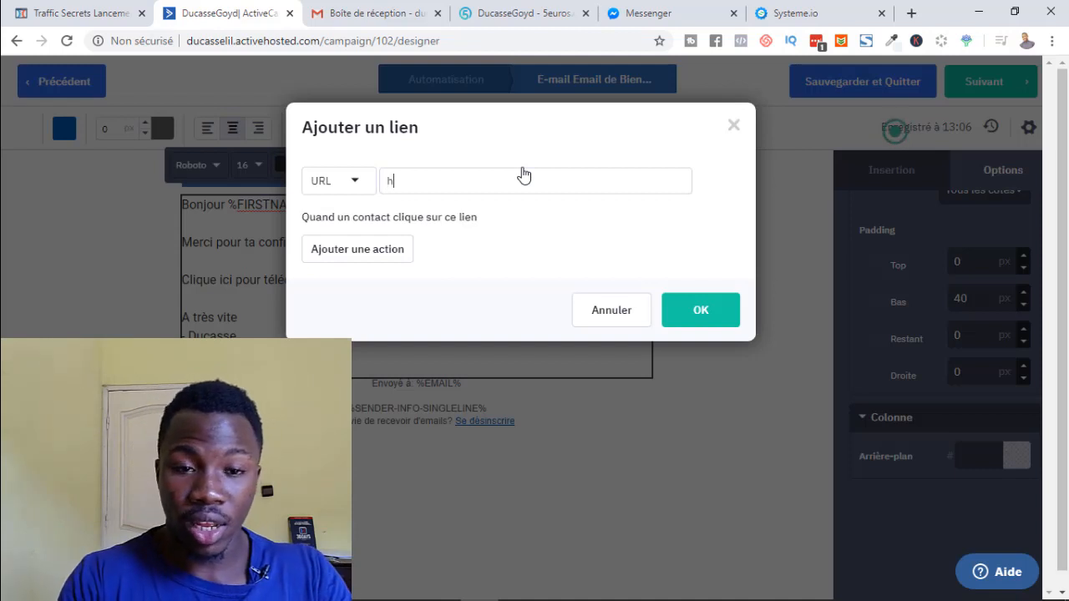
type("ttps")
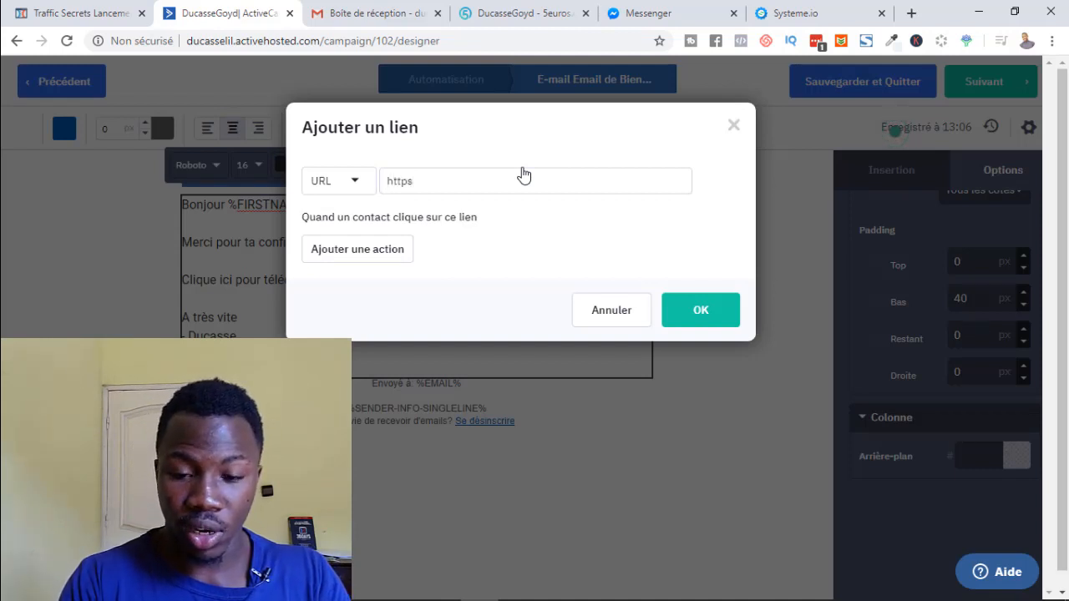
type("://")
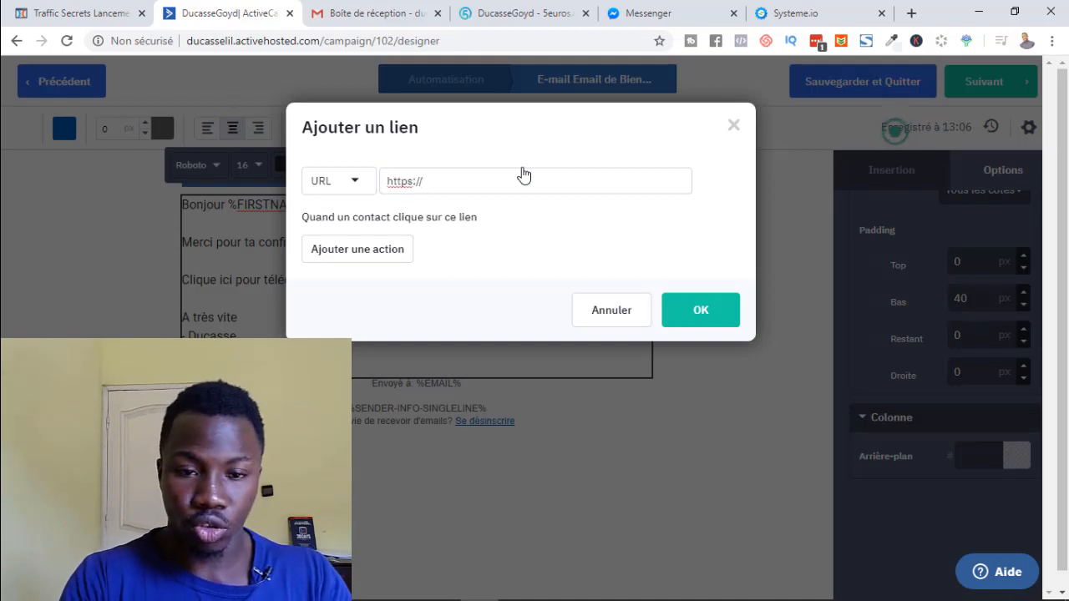
type("d")
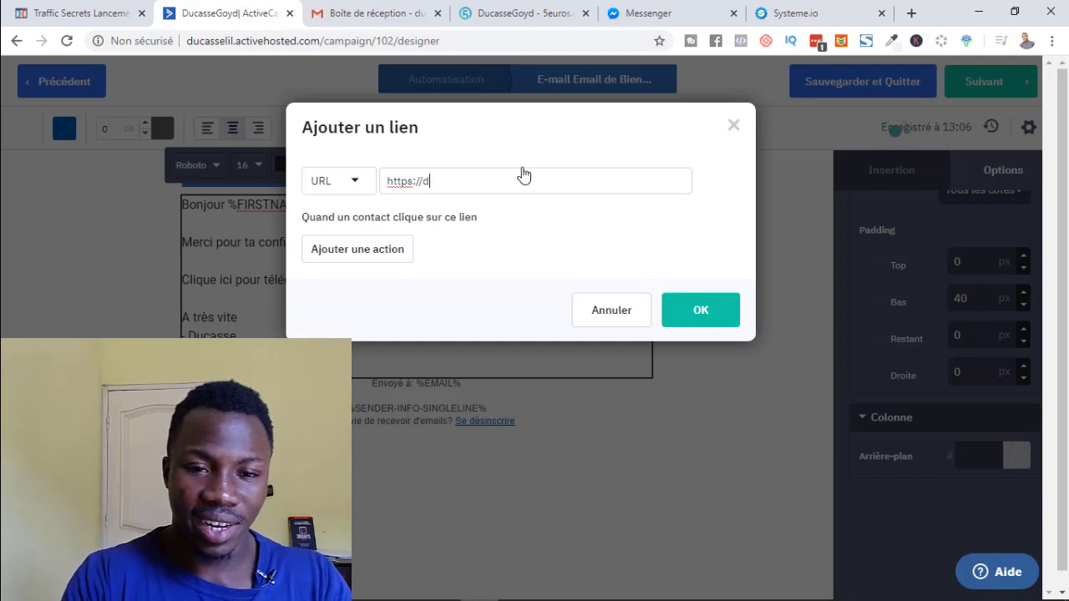
type("insta")
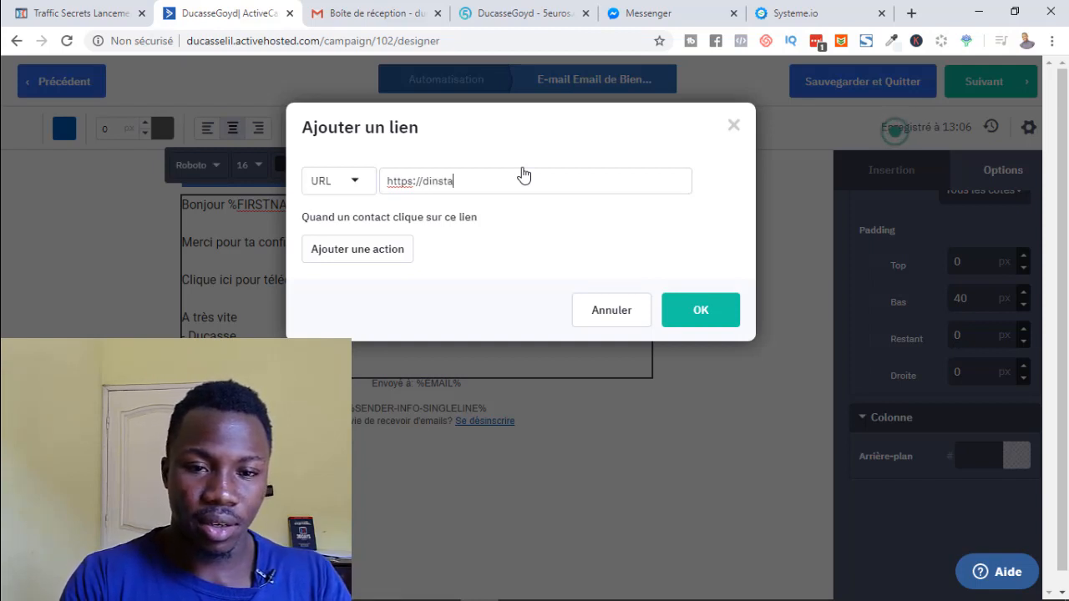
key("BackSpace")
key("BackSpace")
key("BackSpace")
key("BackSpace")
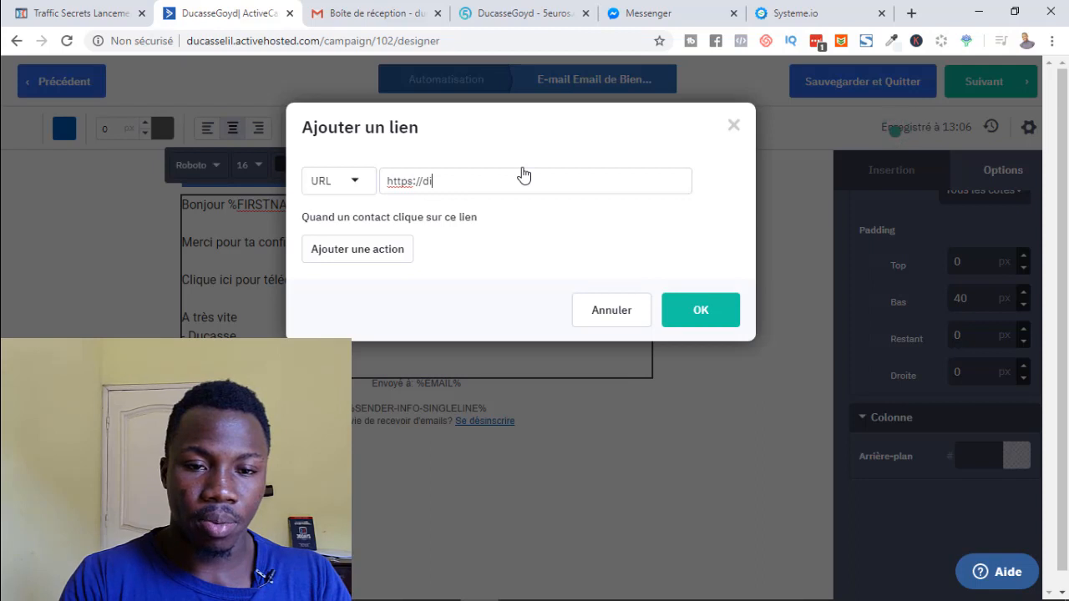
key("BackSpace")
key("BackSpace")
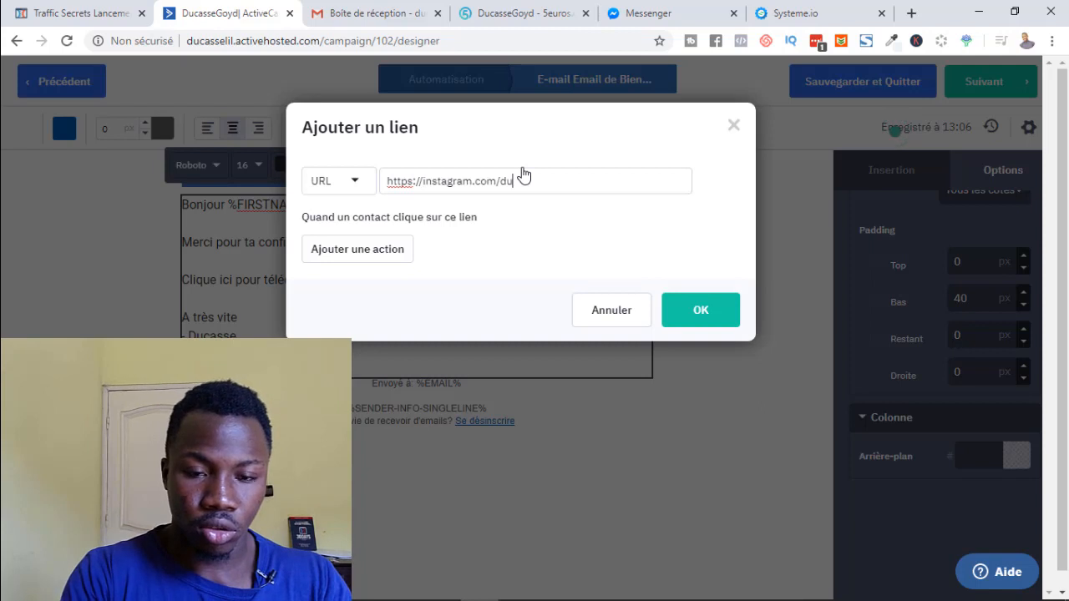
type("vas")
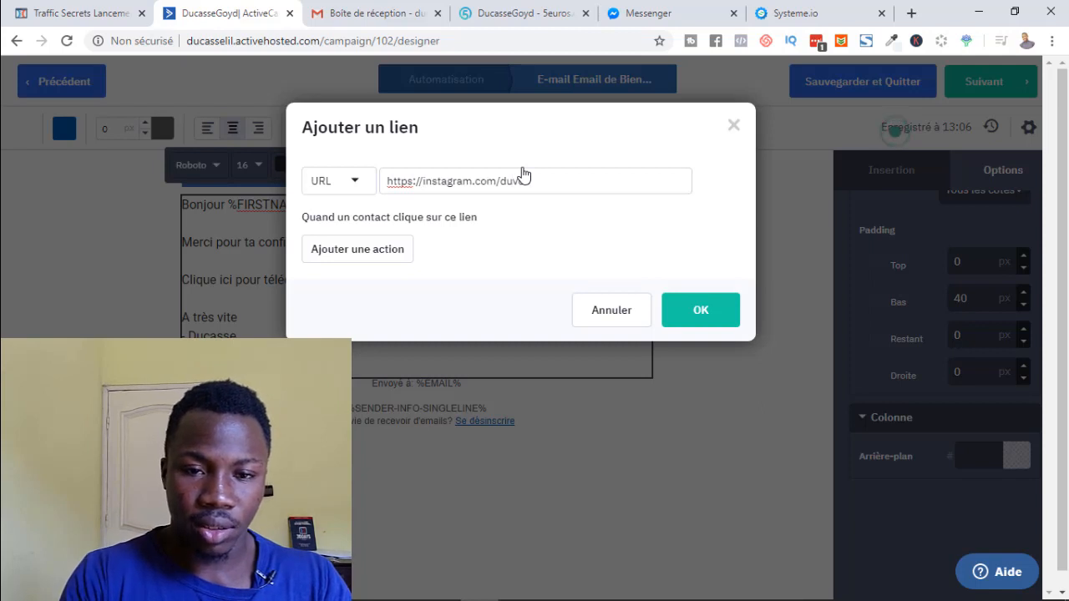
key("BackSpace")
type("casse")
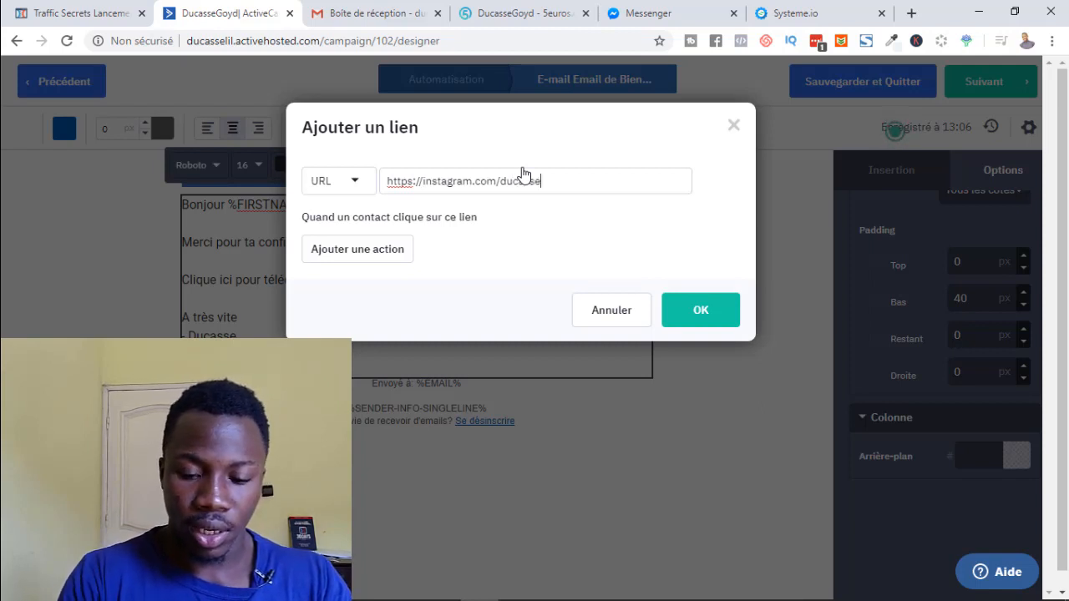
type(".goyd")
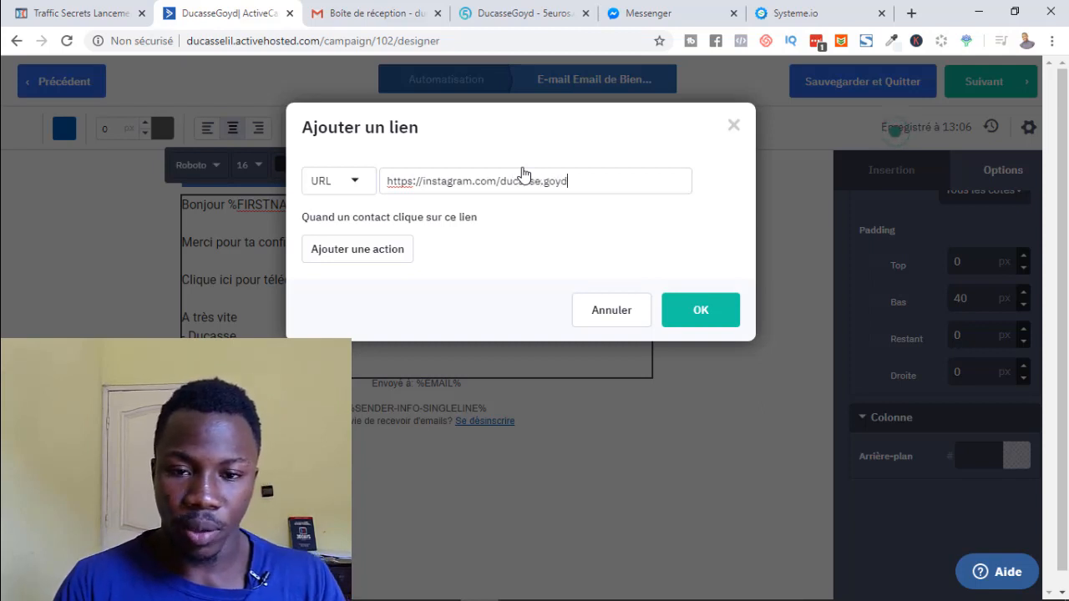
left_click(701, 310)
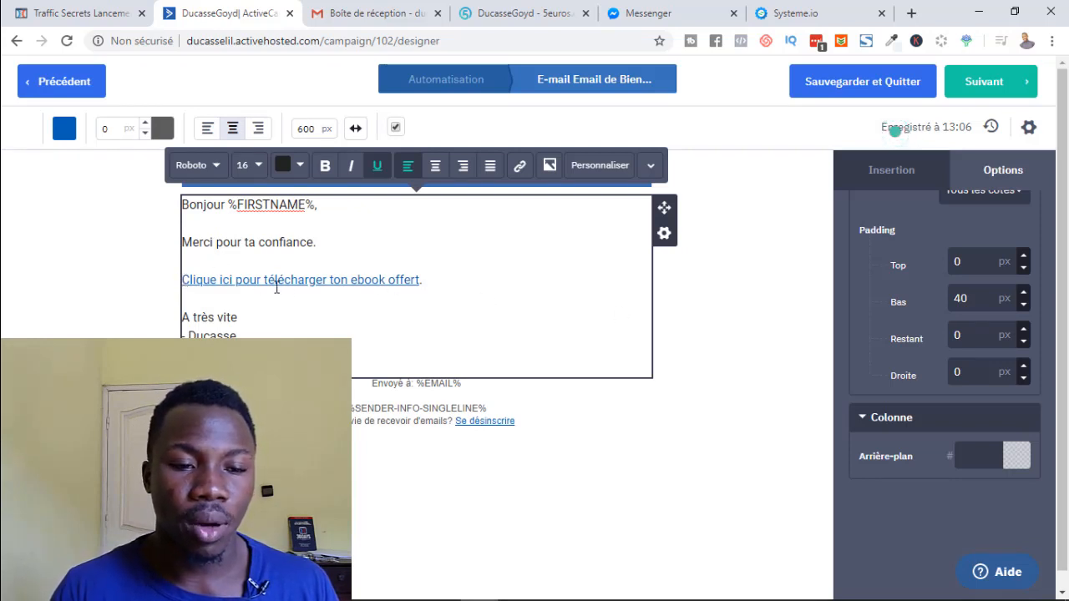
Make the ebook download link bold and center it in the email body
triple_click(421, 281)
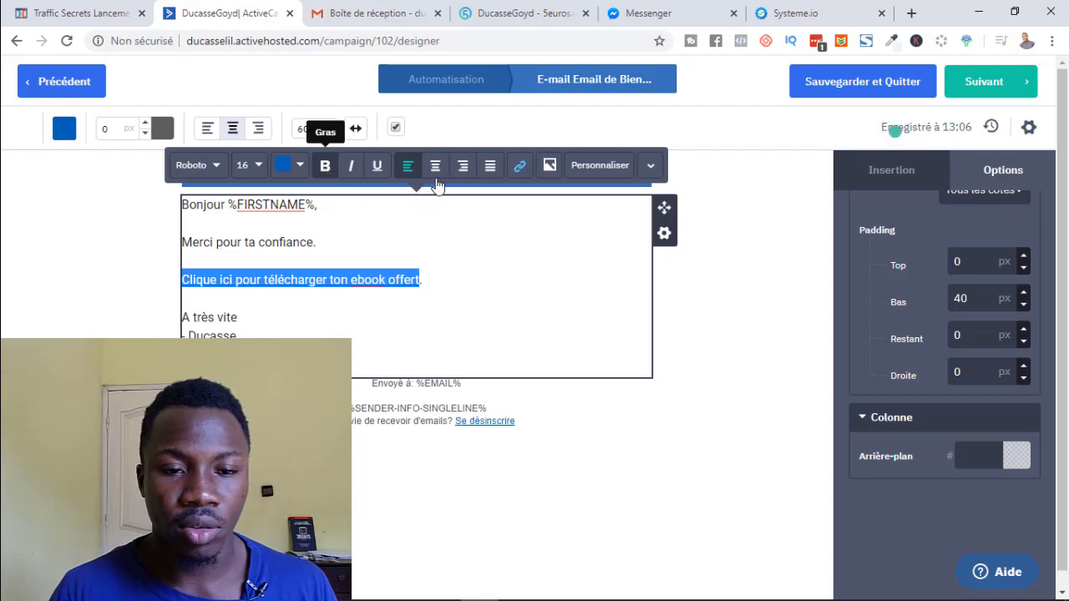
left_click(325, 165)
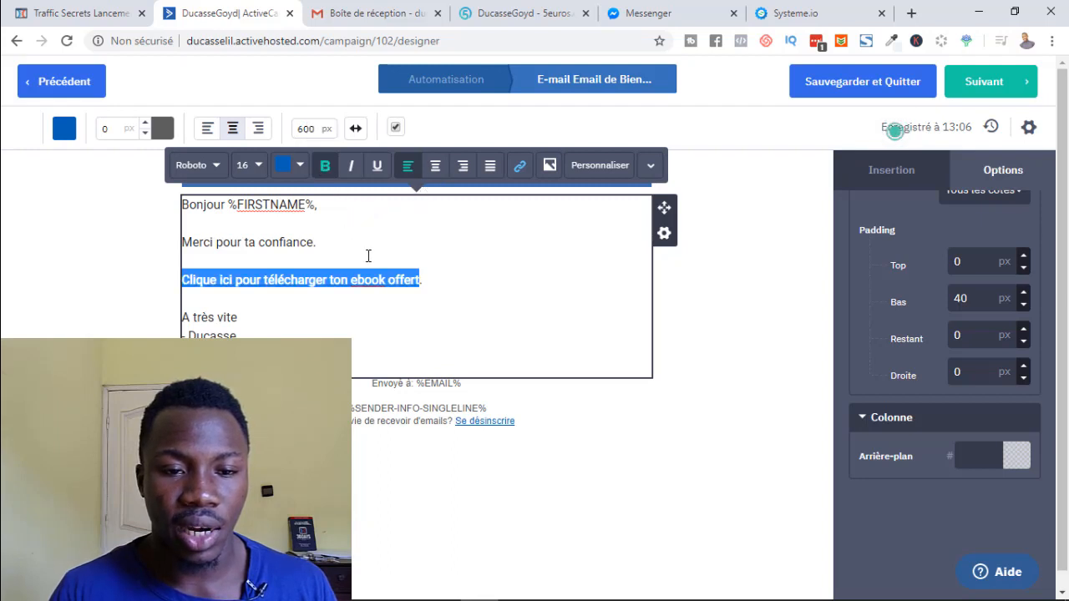
left_click(436, 167)
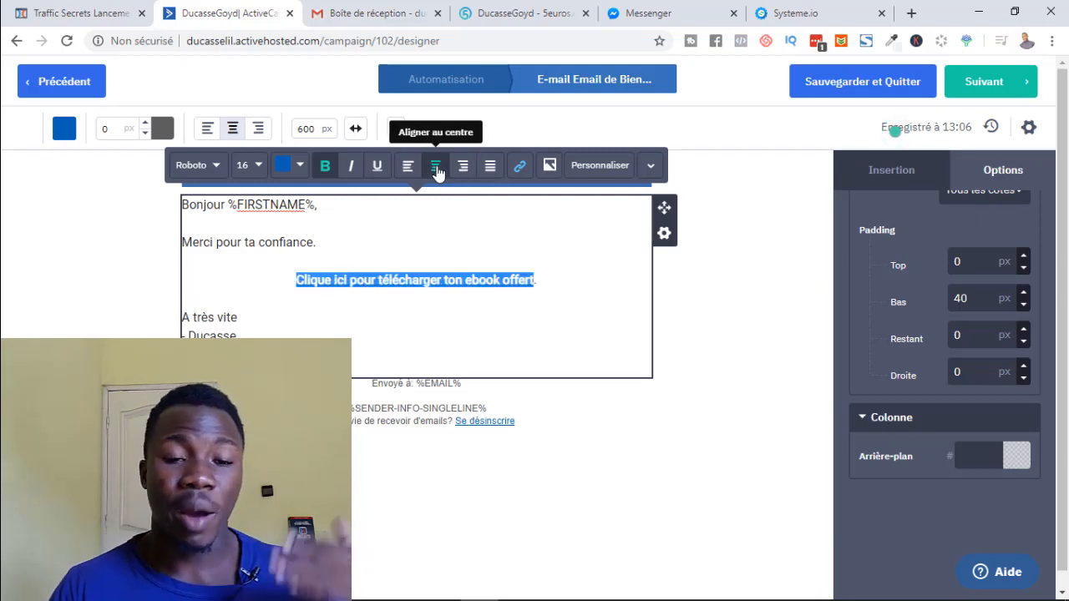
left_click(703, 290)
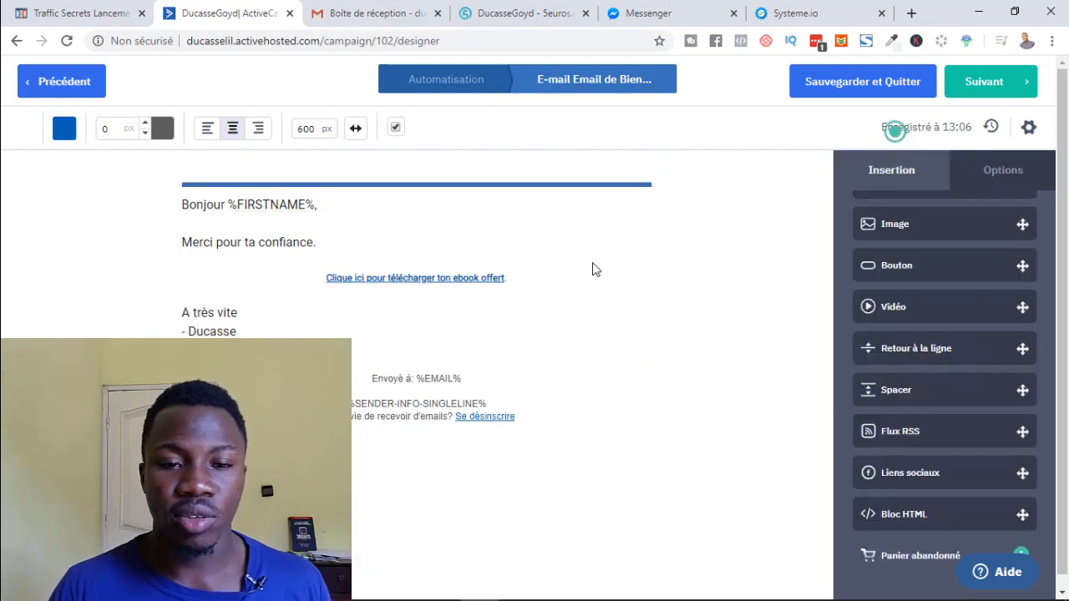
Continue to the campaign summary, review its subject, options and spam check, and finish the email to return to the automation
left_click(988, 88)
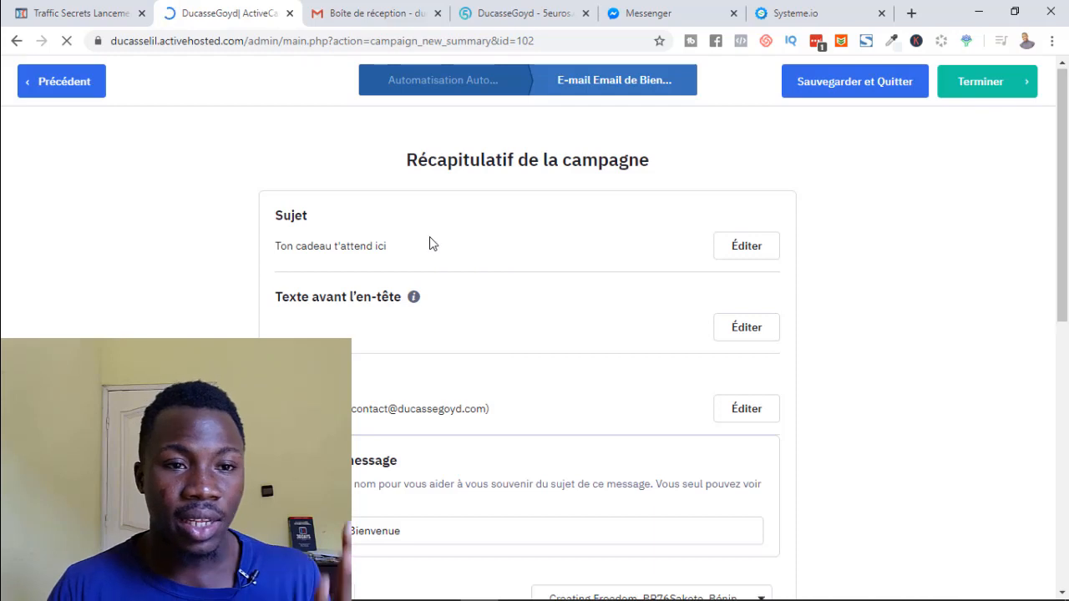
scroll(465, 302, "down", 7)
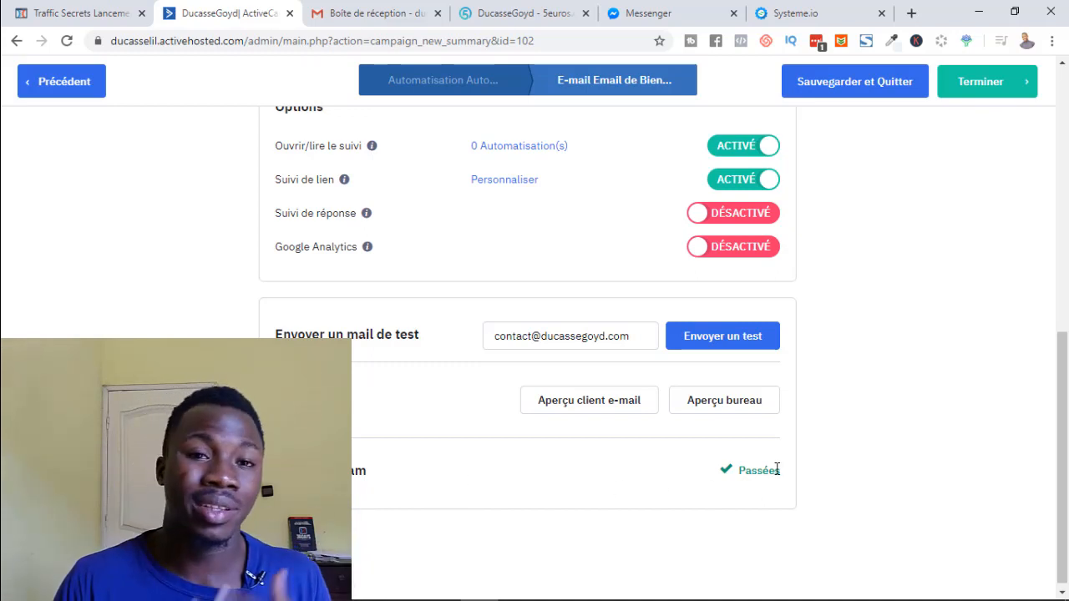
scroll(794, 455, "up", 10)
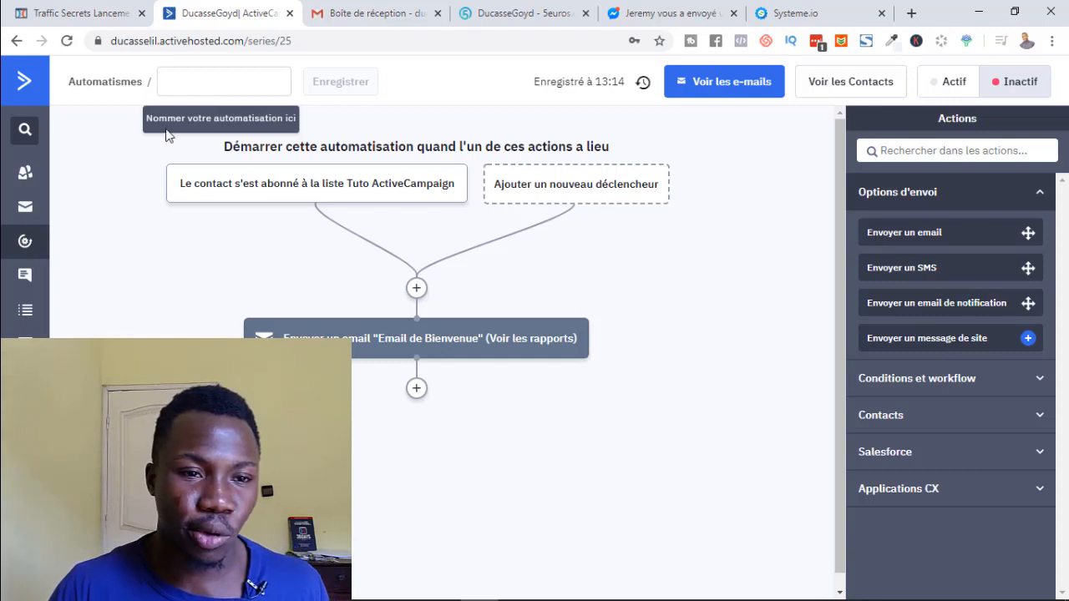
Name the automation "Tuto ActiveCampaign" and save the name
left_click(182, 78)
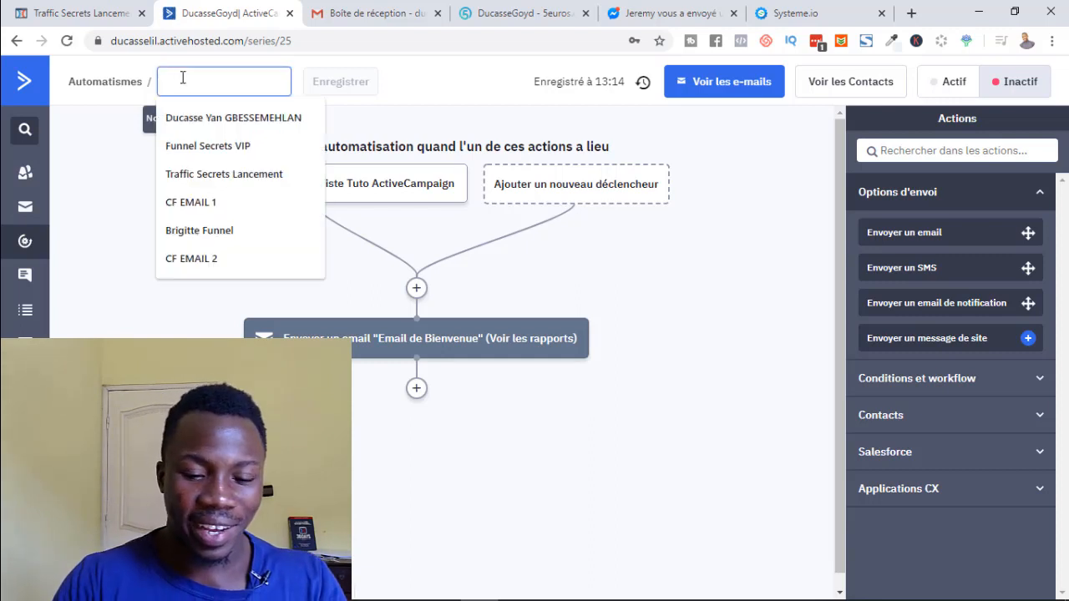
type("Y")
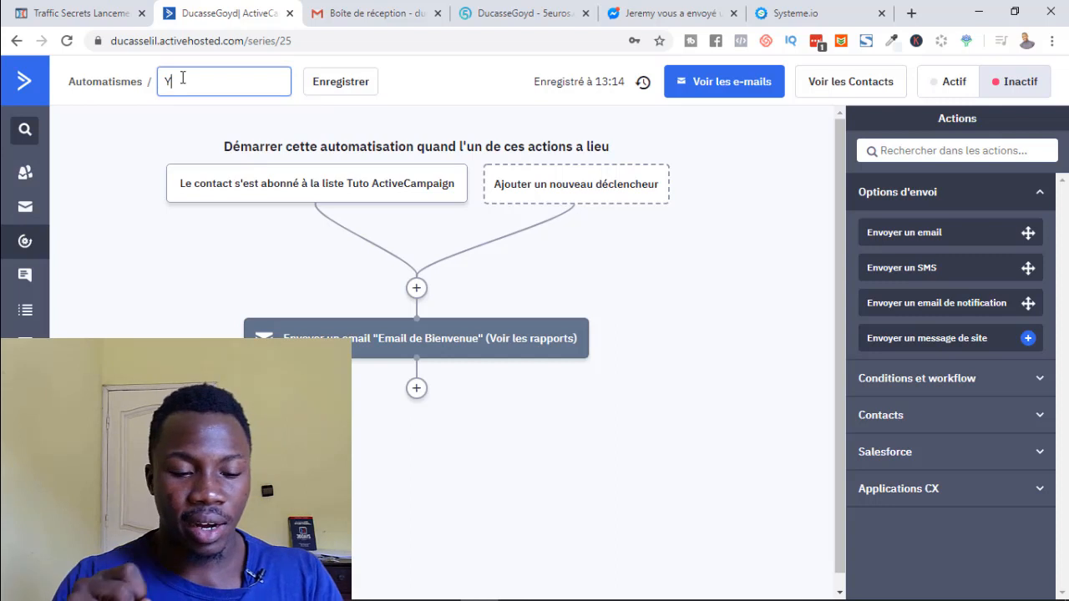
key("ctrl+a")
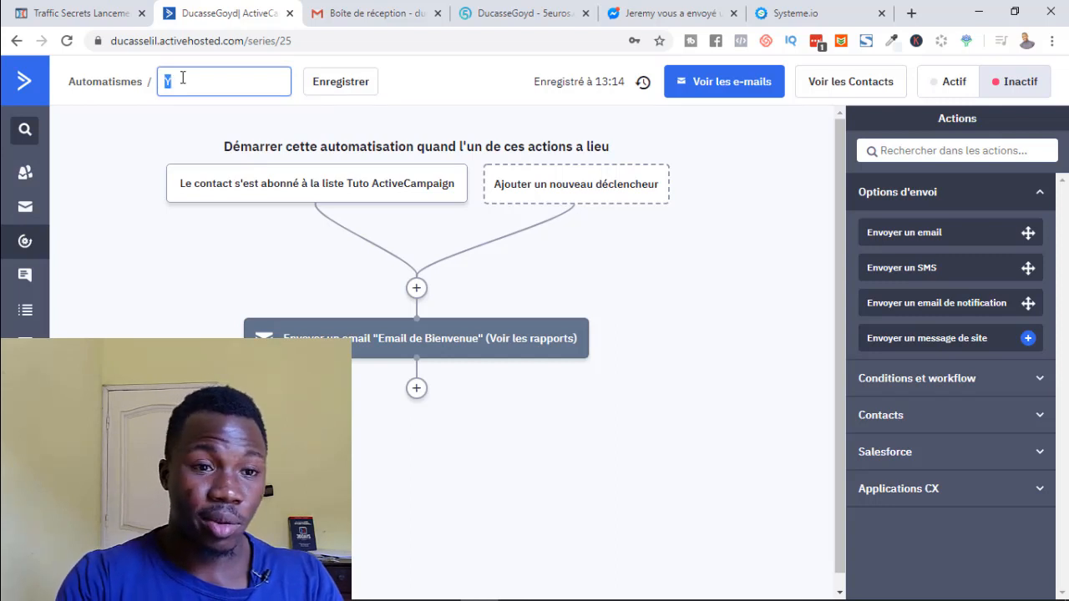
type("Tuto")
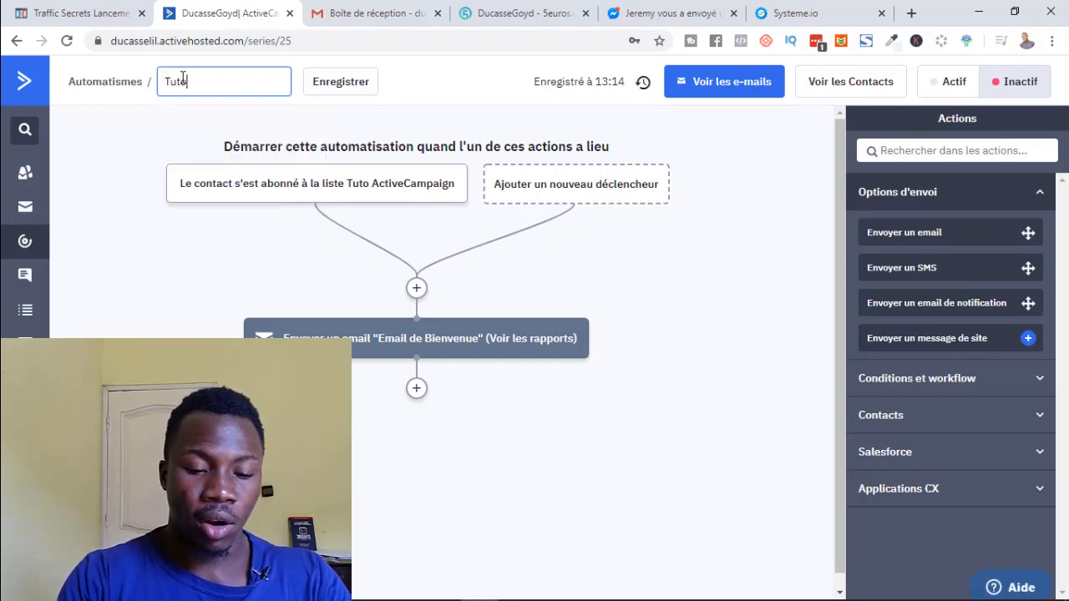
type(" ActiveCla")
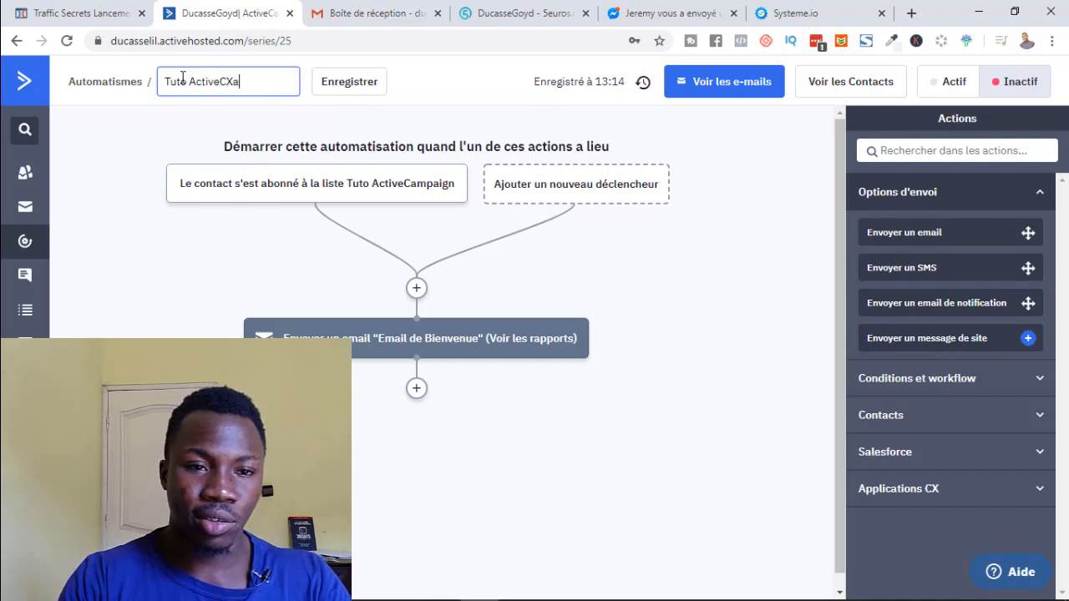
key("BackSpace")
key("BackSpace")
type("ampaign")
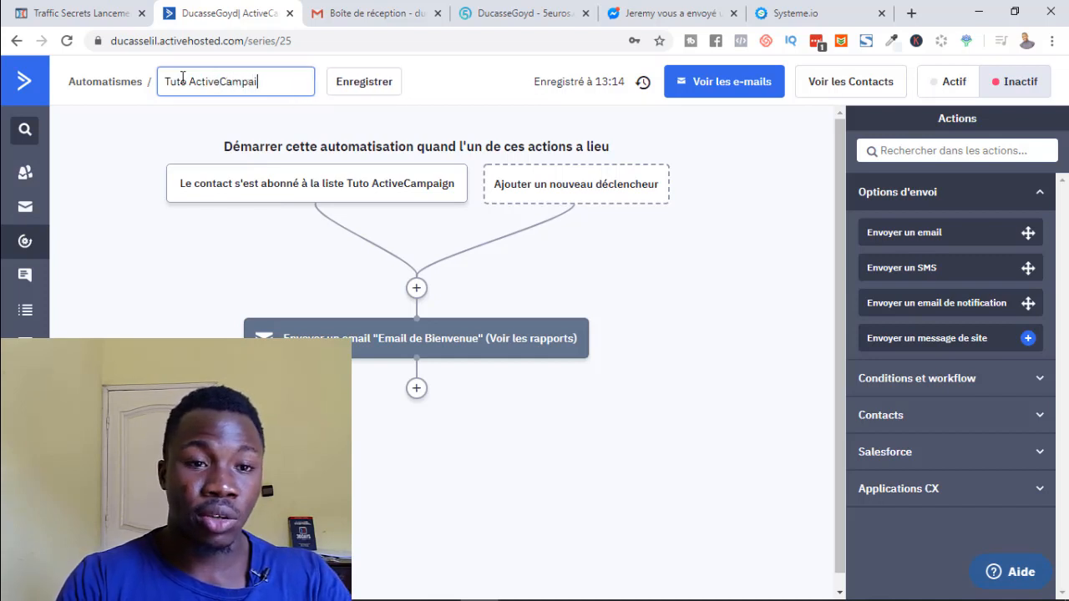
left_click(381, 92)
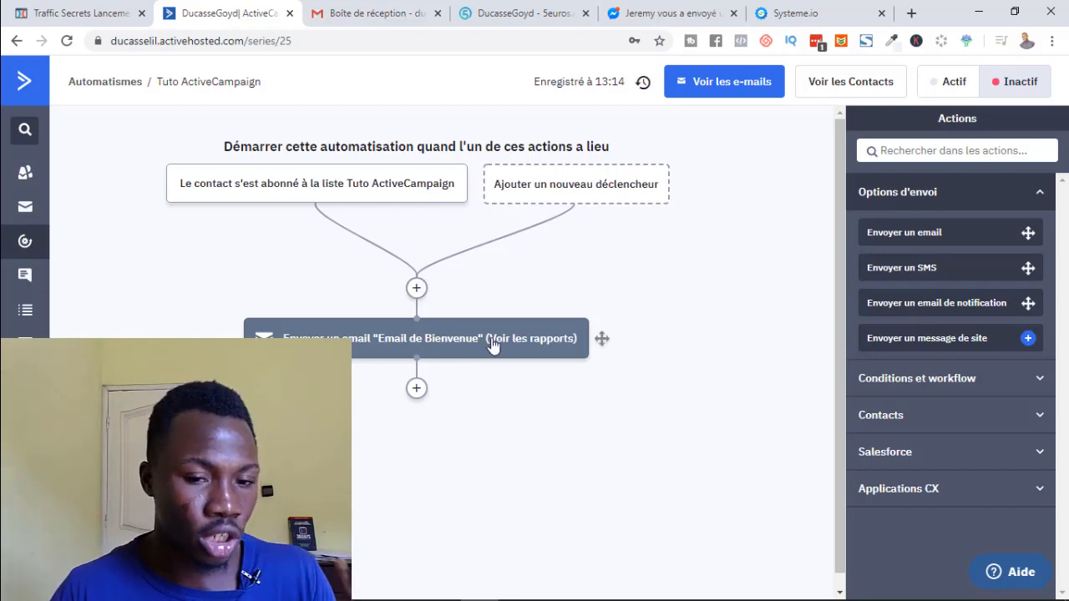
Add a wait action of 1 day (jour) after the "Email de Bienvenue" email in the automation
mouse_move(441, 334)
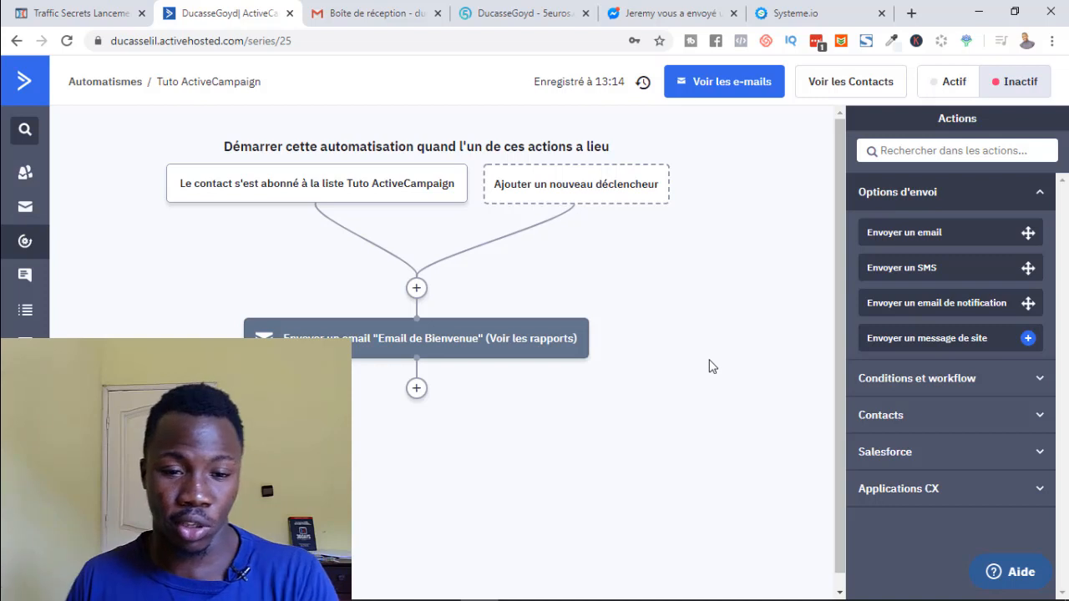
left_click(417, 390)
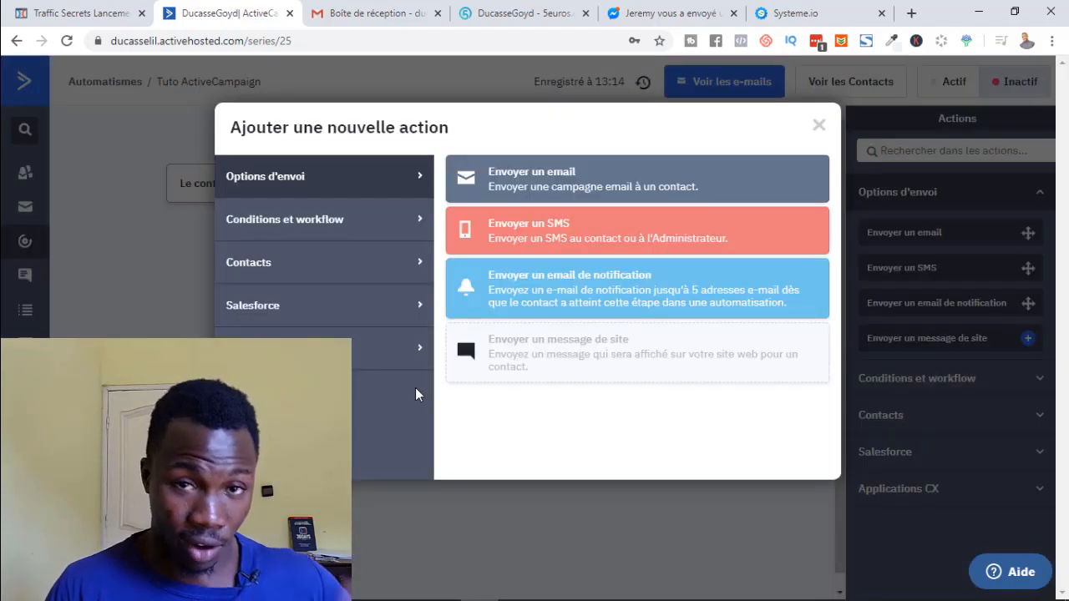
left_click(294, 220)
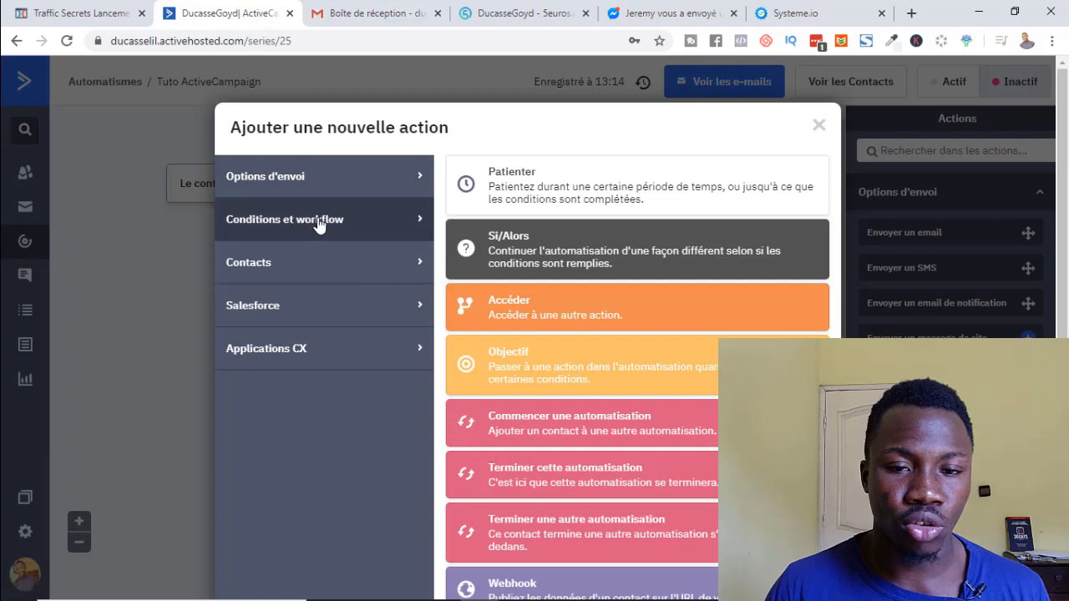
left_click(519, 194)
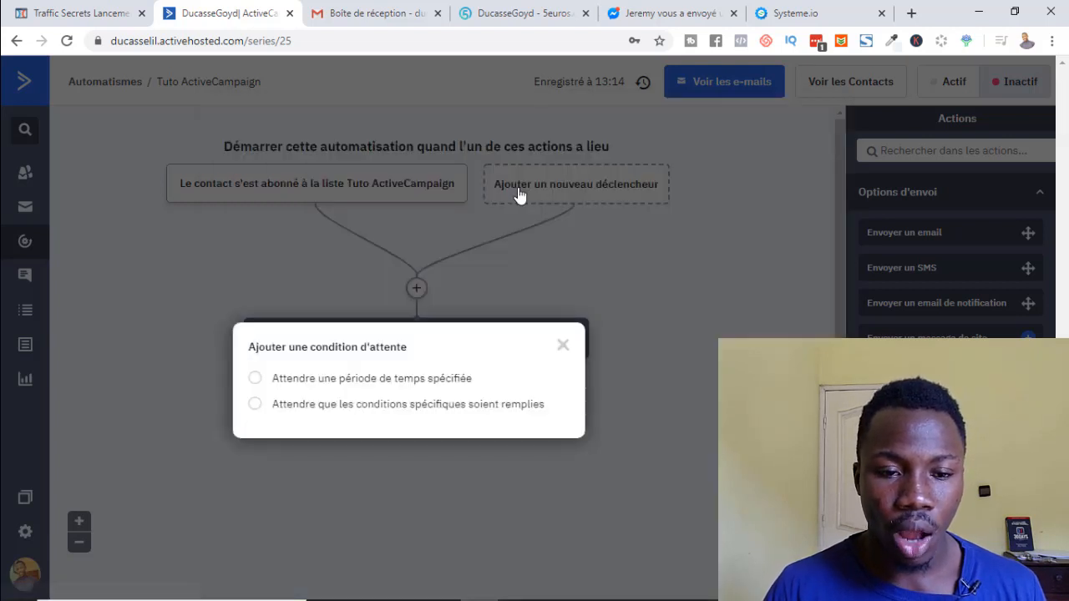
left_click(275, 384)
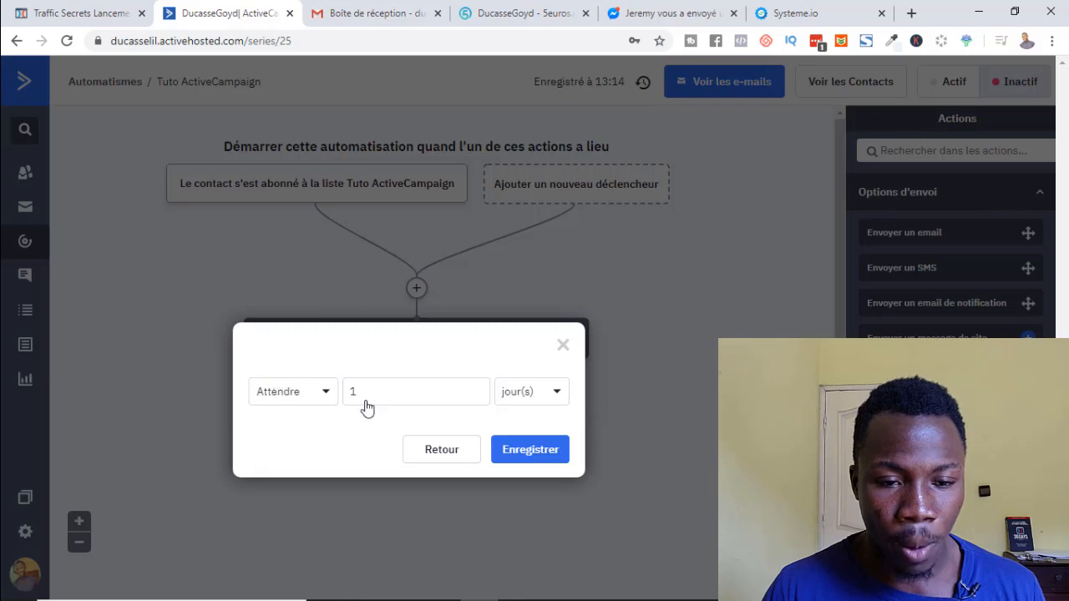
left_click(520, 397)
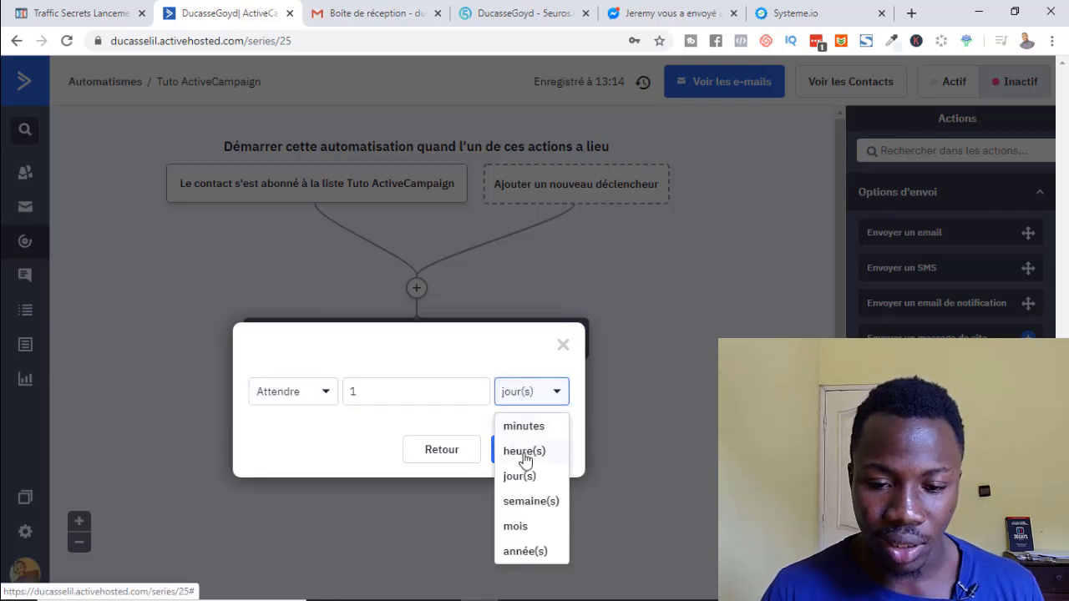
left_click(521, 408)
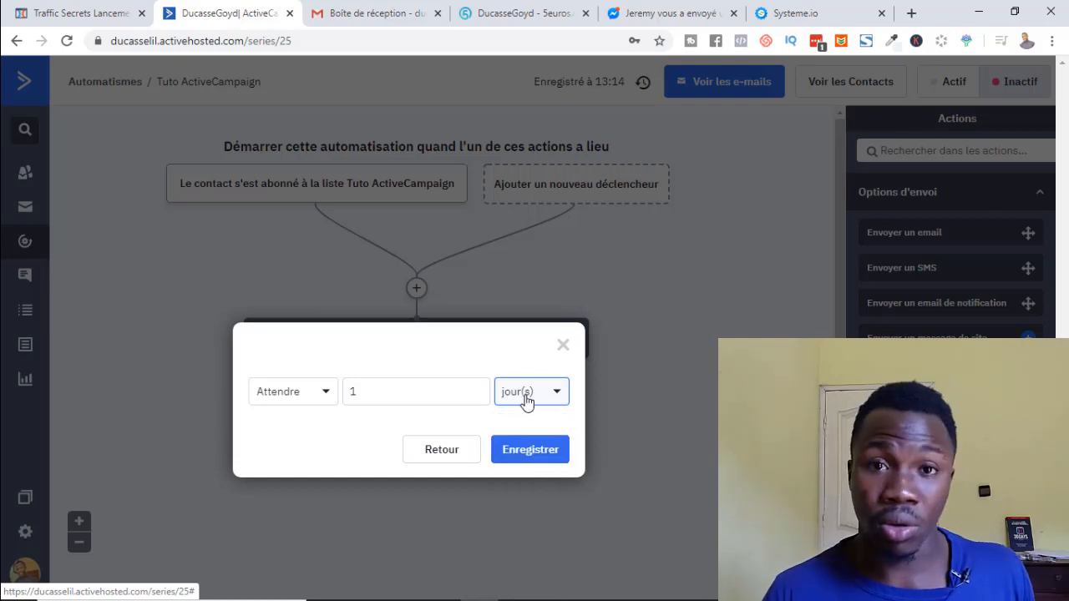
left_click(548, 461)
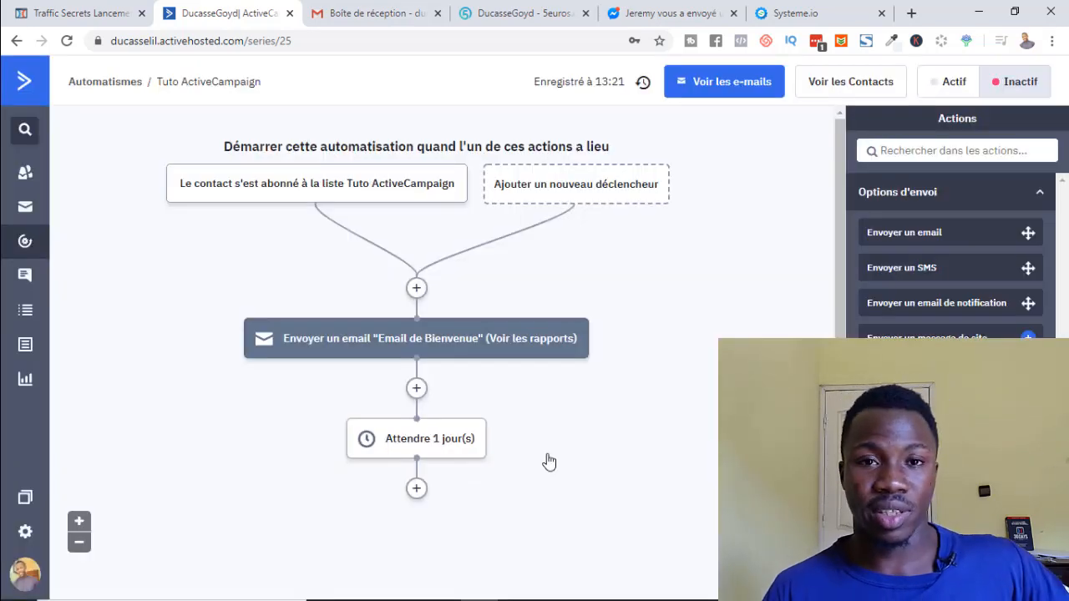
left_click(417, 489)
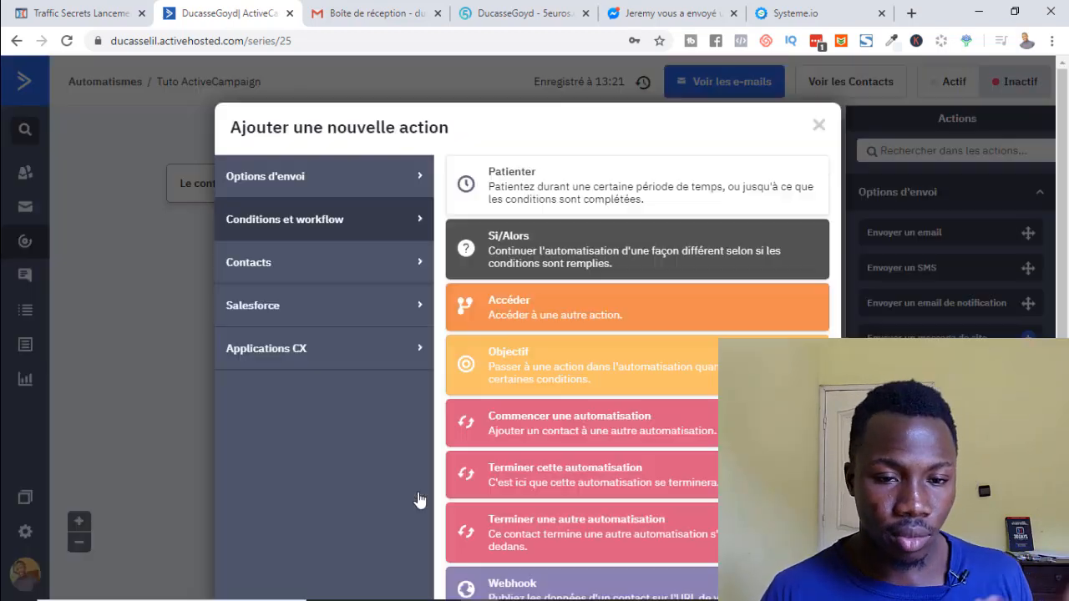
left_click(358, 167)
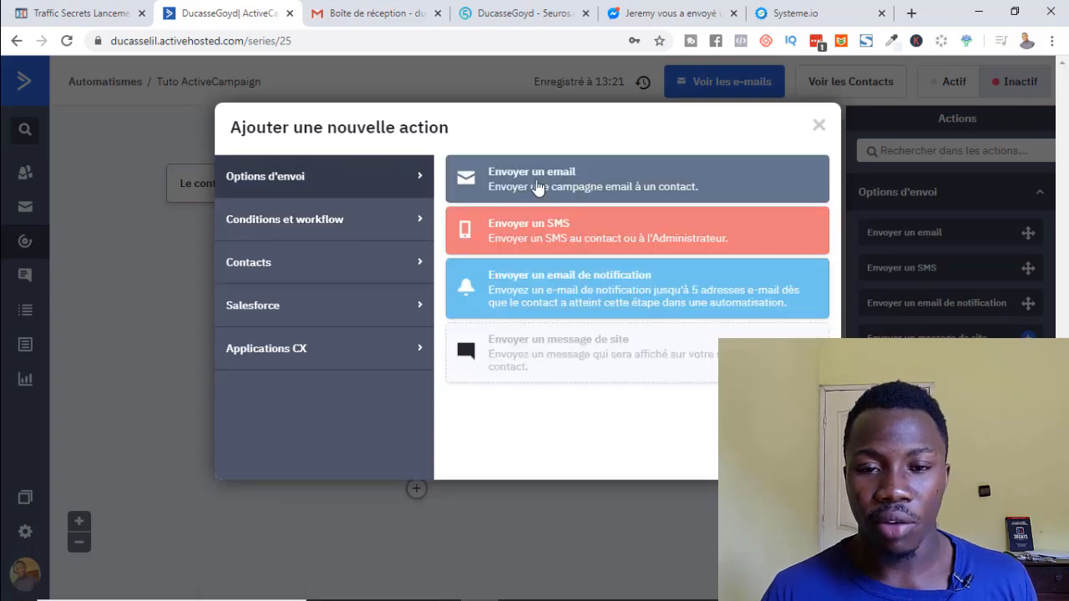
left_click(820, 126)
Delete the 1-day wait action that follows the "Email de Bienvenue" email in the automation
mouse_move(485, 433)
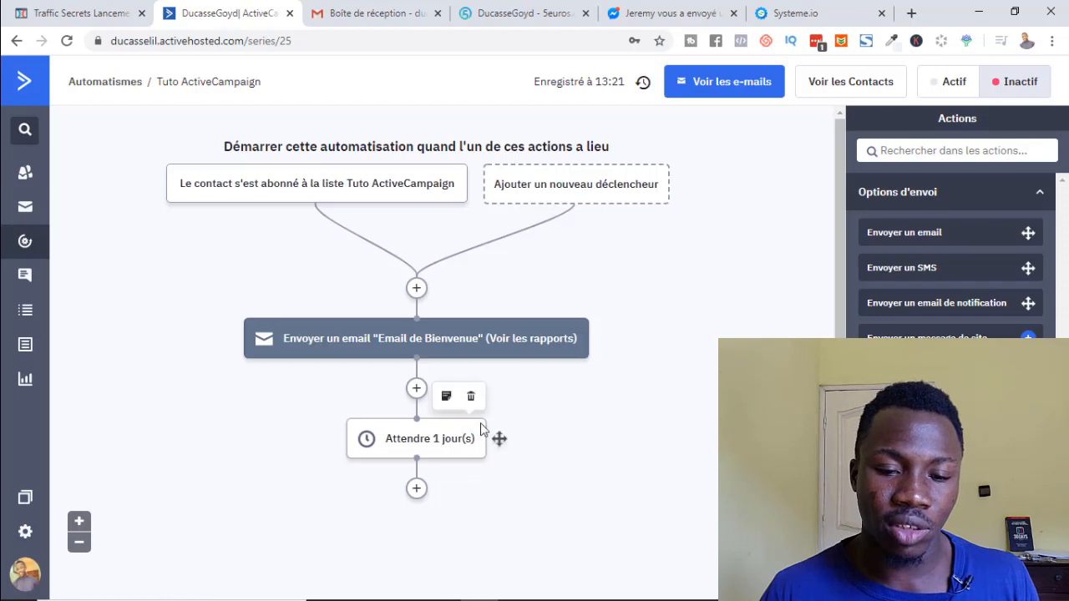
left_click(473, 398)
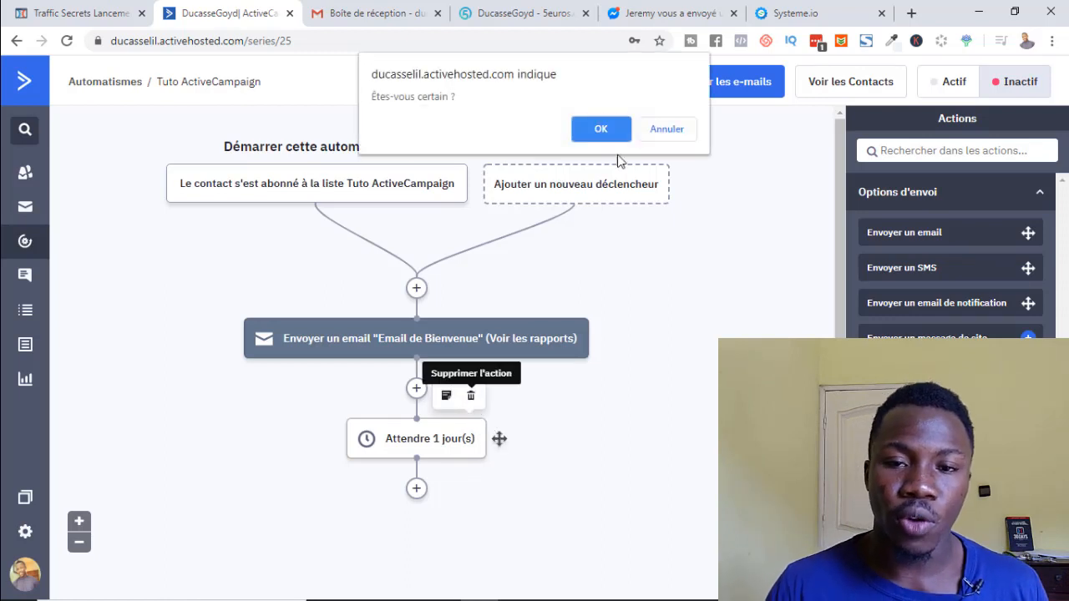
left_click(603, 125)
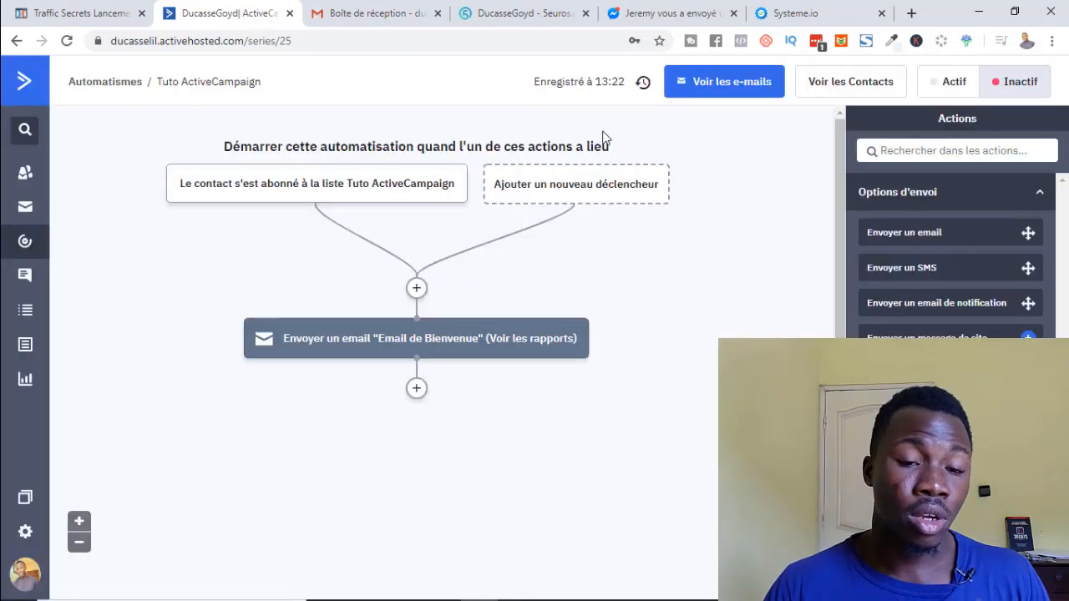
Add a "Terminer cette automatisation" action after the welcome email and set the automation to active (Actif)
left_click(417, 389)
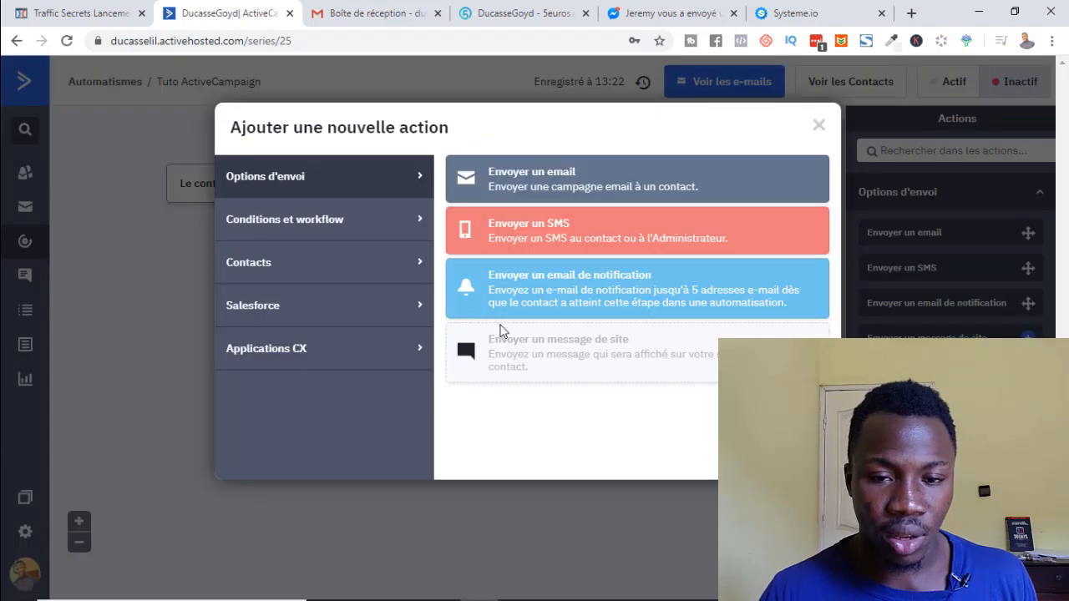
left_click(320, 224)
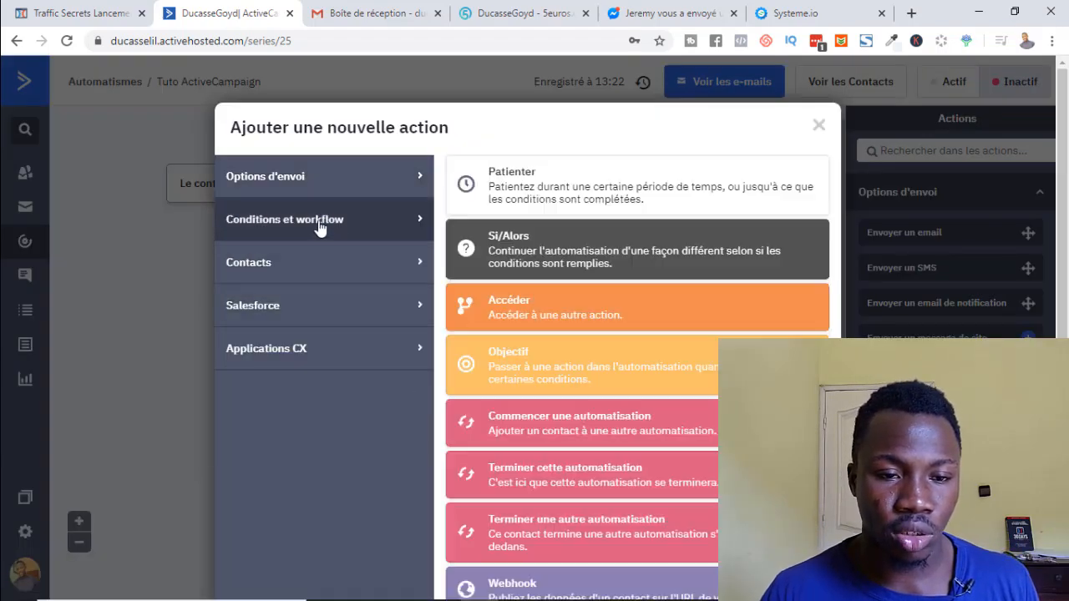
left_click(552, 478)
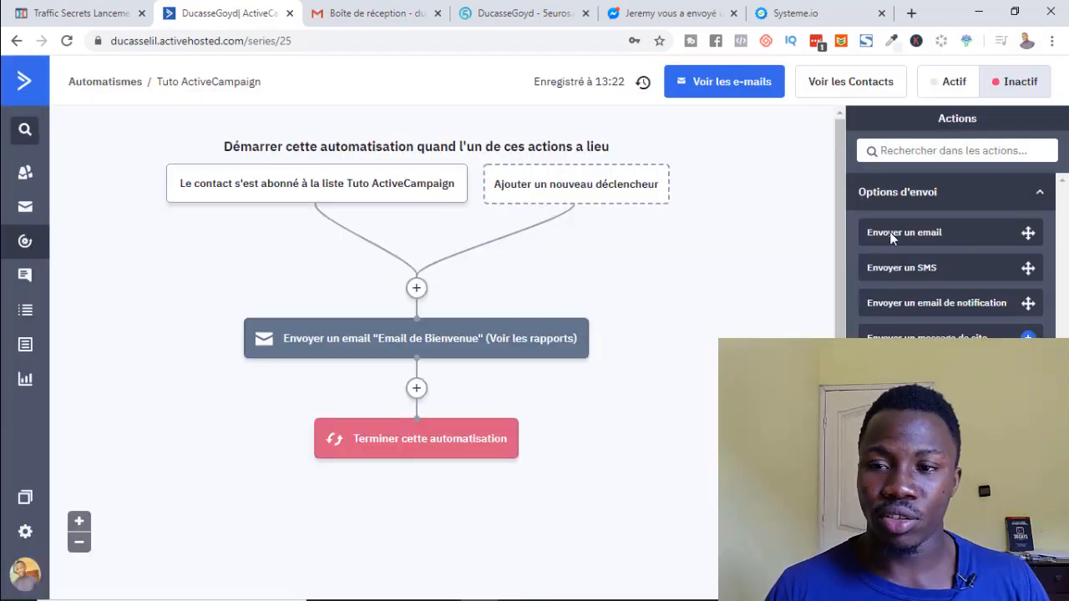
left_click(950, 84)
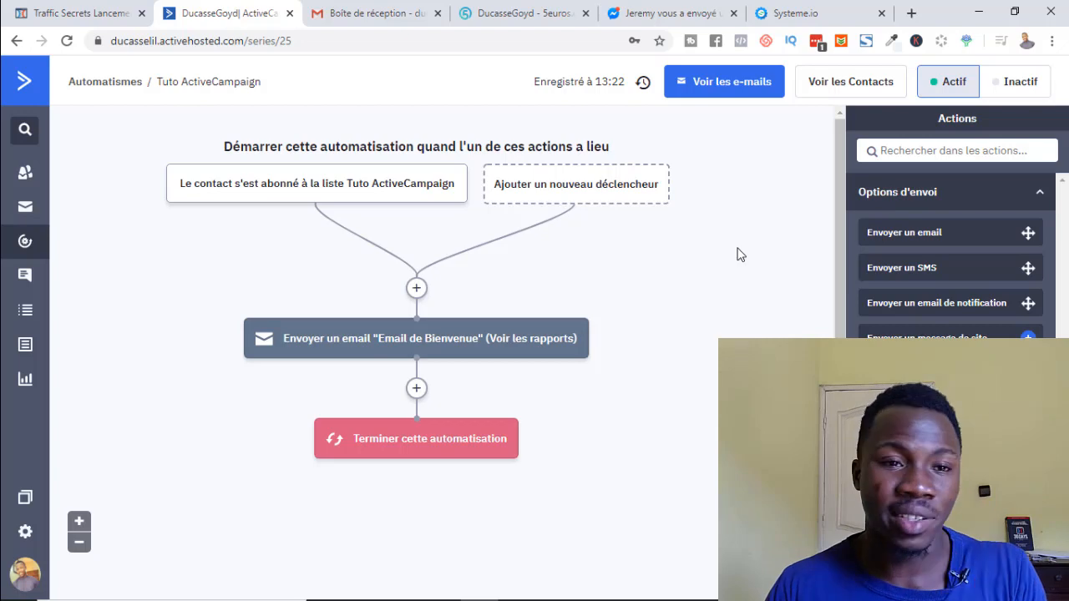
Examine the FUNNEL SECRETS automation from its list trigger and tag through the "Email 1: Module 1" open condition and its Oui and Non branches
left_click(55, 10)
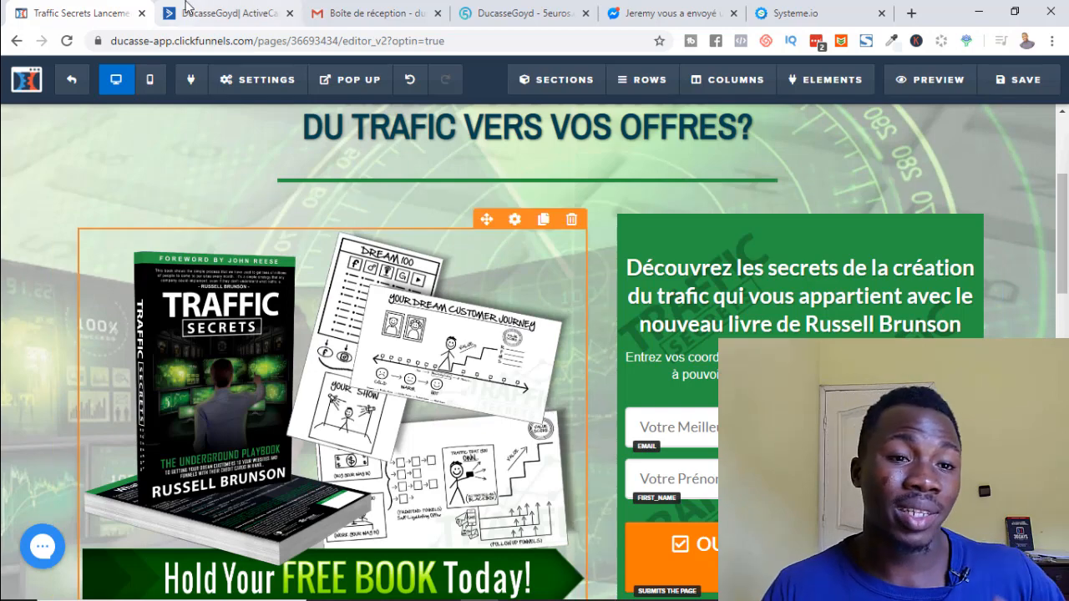
left_click(226, 12)
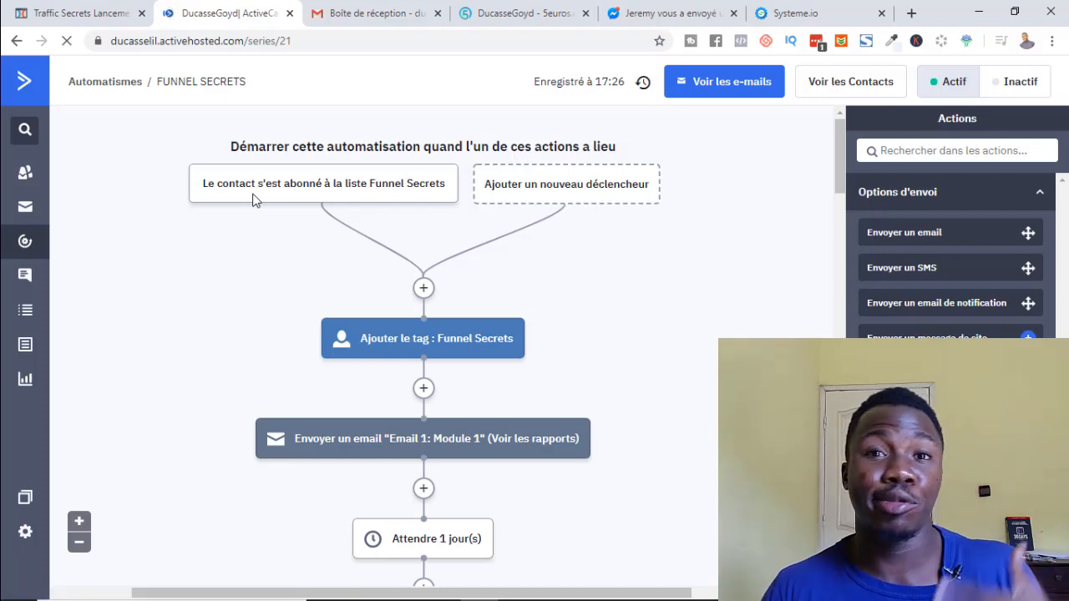
mouse_move(255, 195)
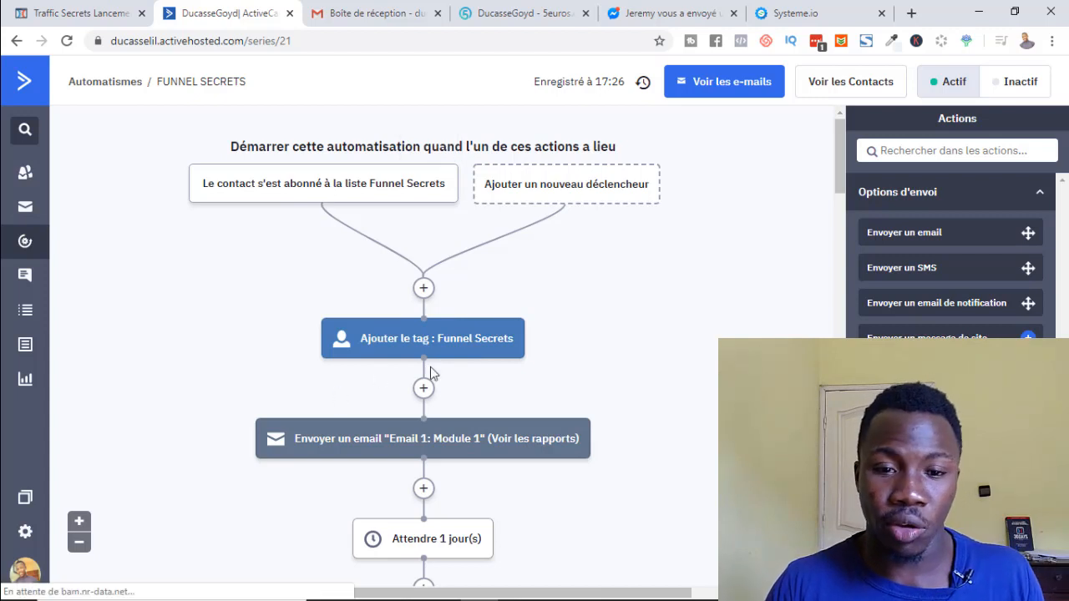
mouse_move(524, 359)
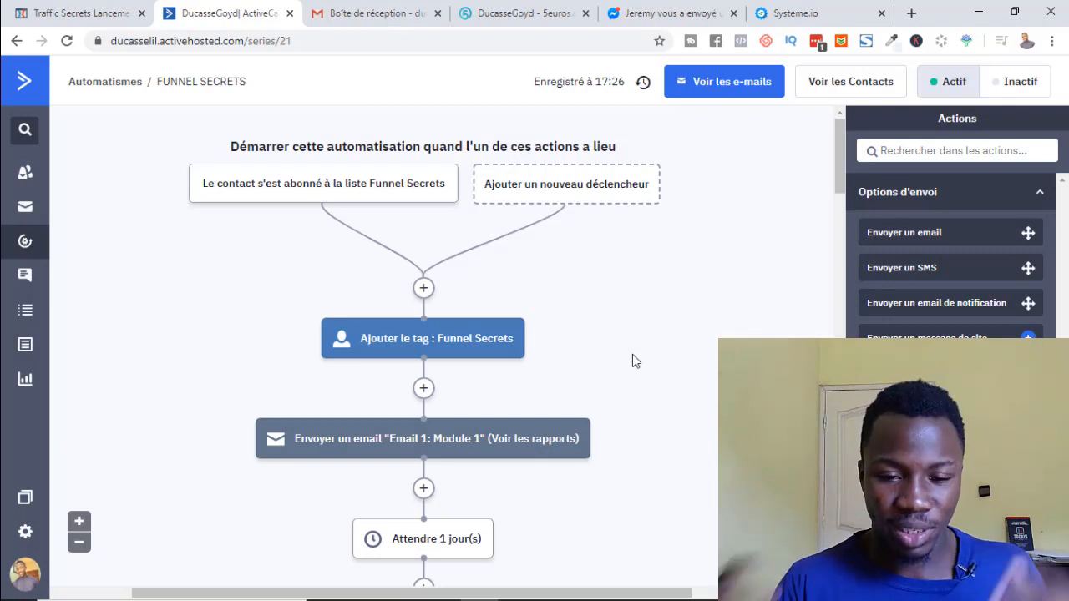
left_click_drag(842, 164, 845, 186)
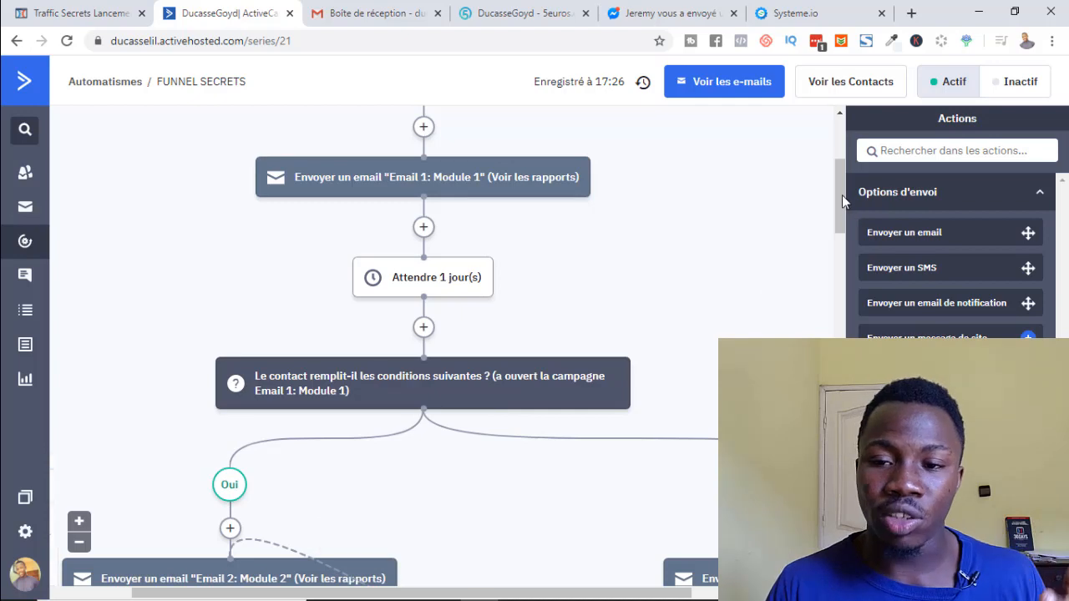
left_click_drag(842, 195, 839, 215)
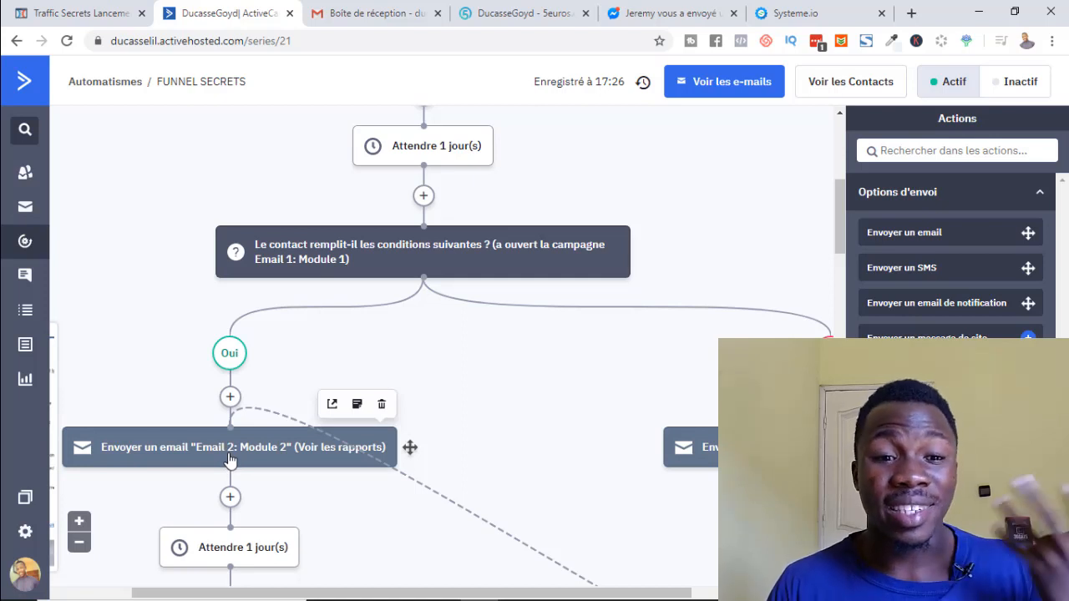
left_click_drag(268, 594, 513, 507)
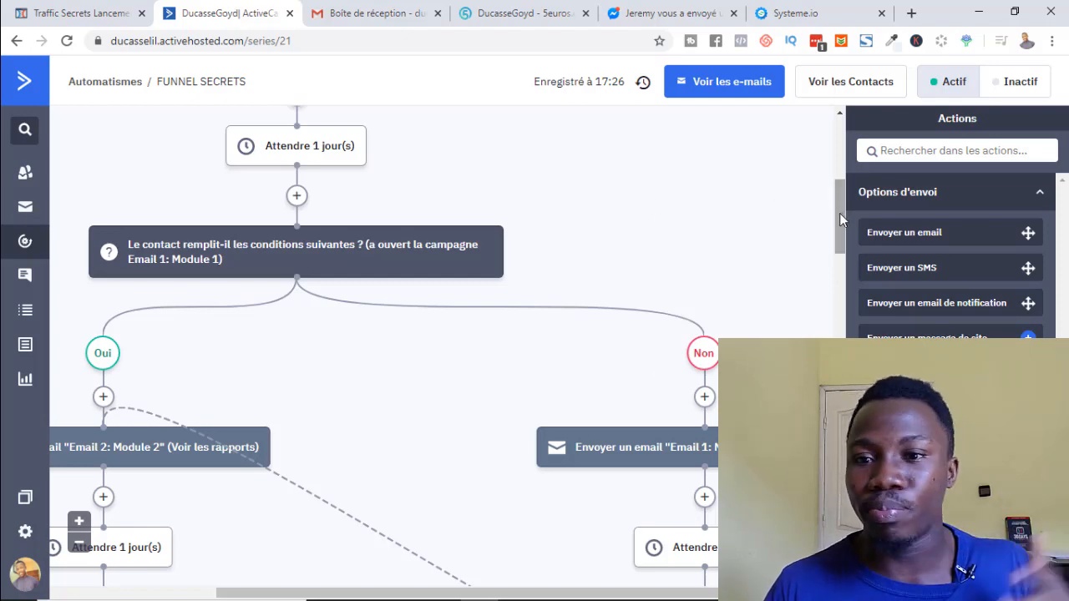
left_click_drag(839, 213, 841, 245)
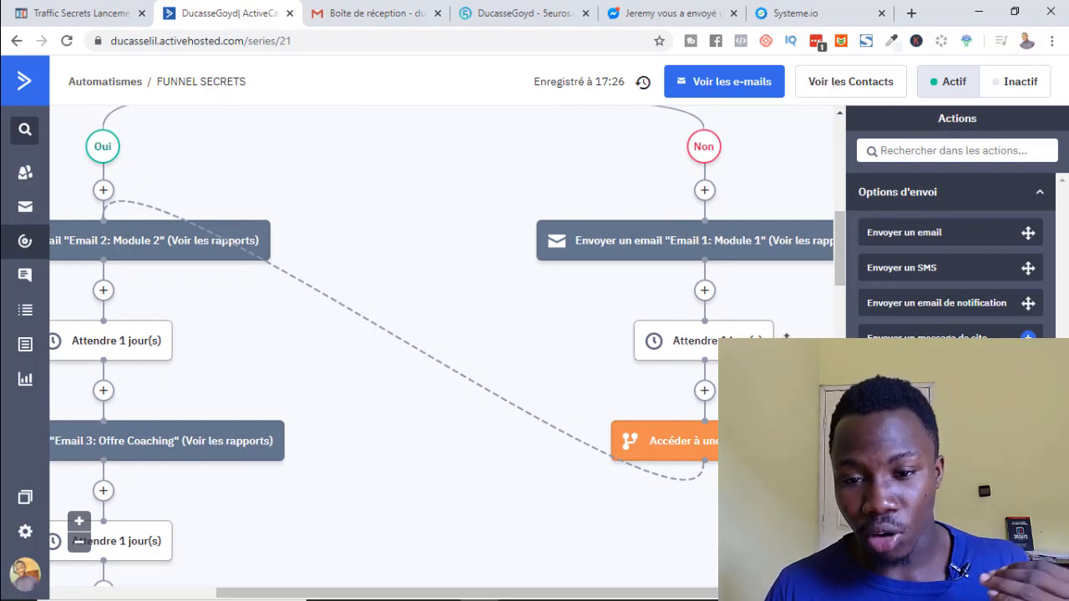
mouse_move(785, 337)
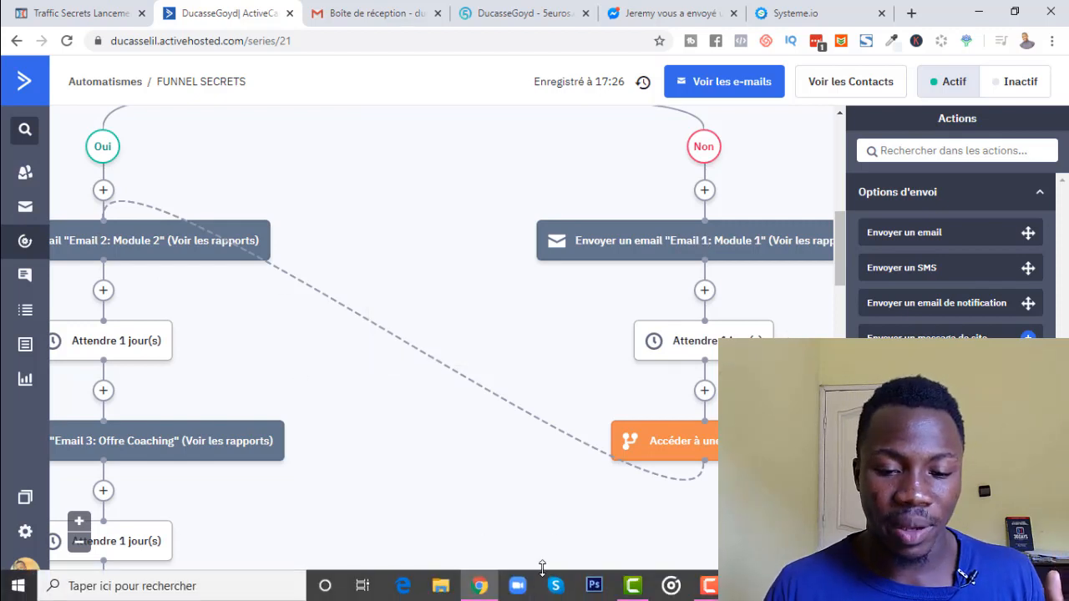
left_click_drag(511, 592, 370, 592)
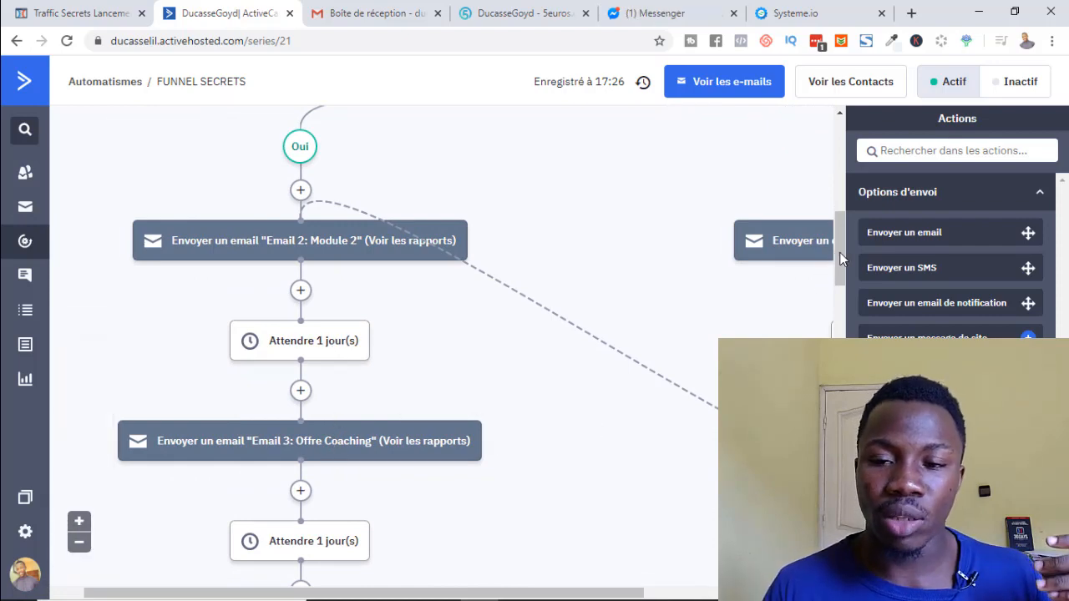
Examine the rest of the FUNNEL SECRETS automation: the unopened-emails condition, the unsubscribe branch, the follow-up emails and the closing list actions
left_click_drag(839, 253, 839, 322)
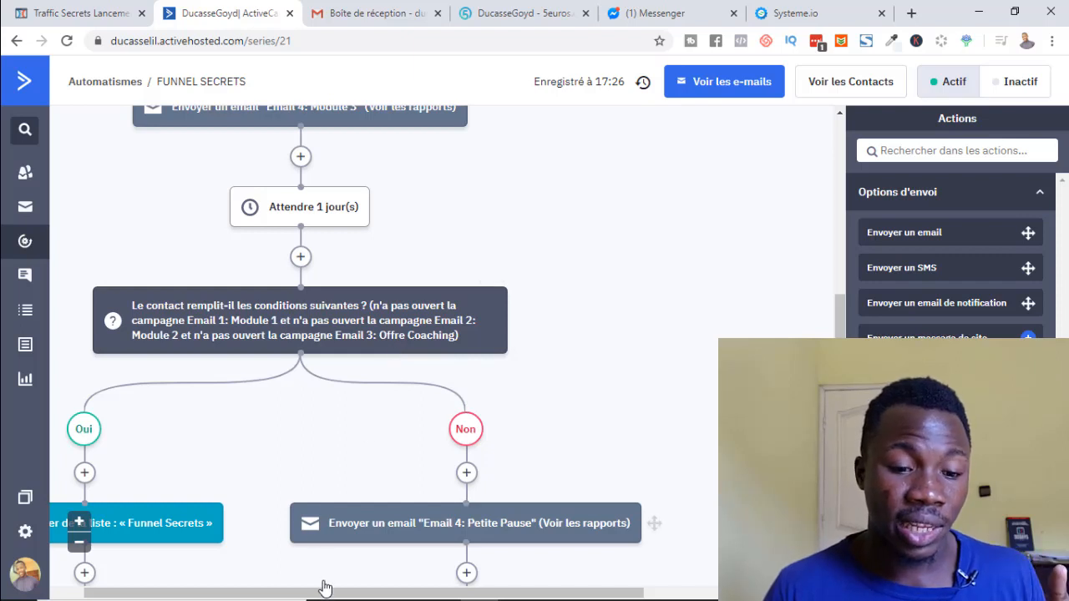
left_click_drag(325, 592, 241, 596)
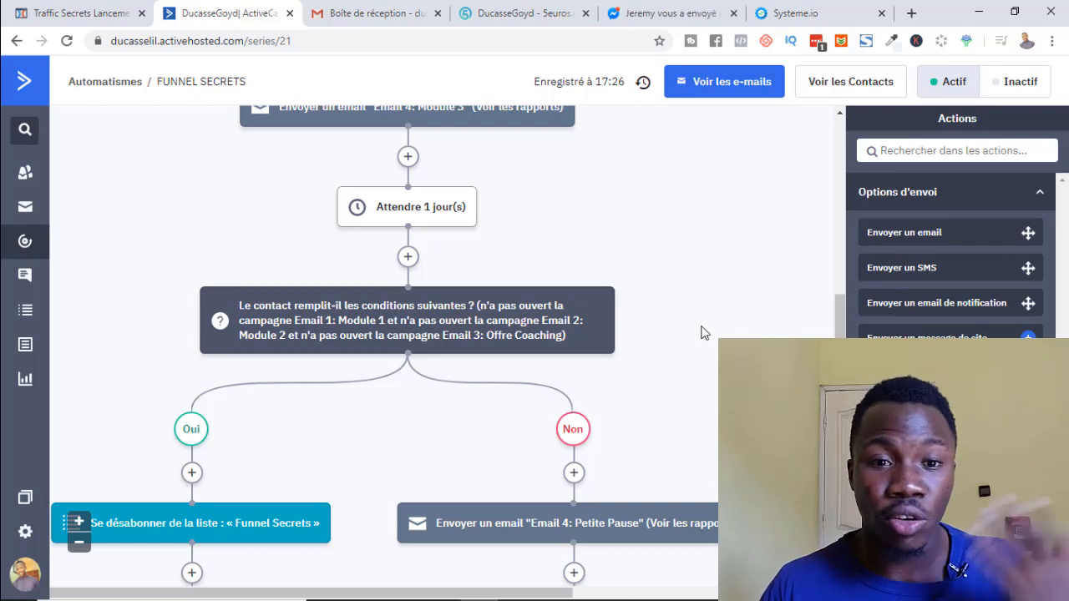
left_click_drag(844, 319, 842, 345)
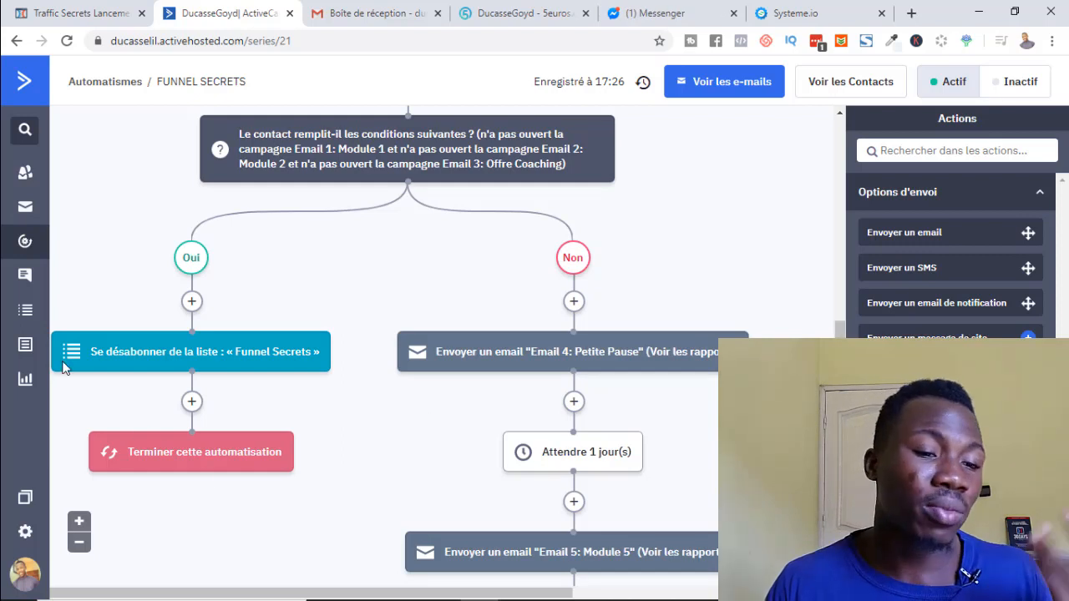
mouse_move(65, 368)
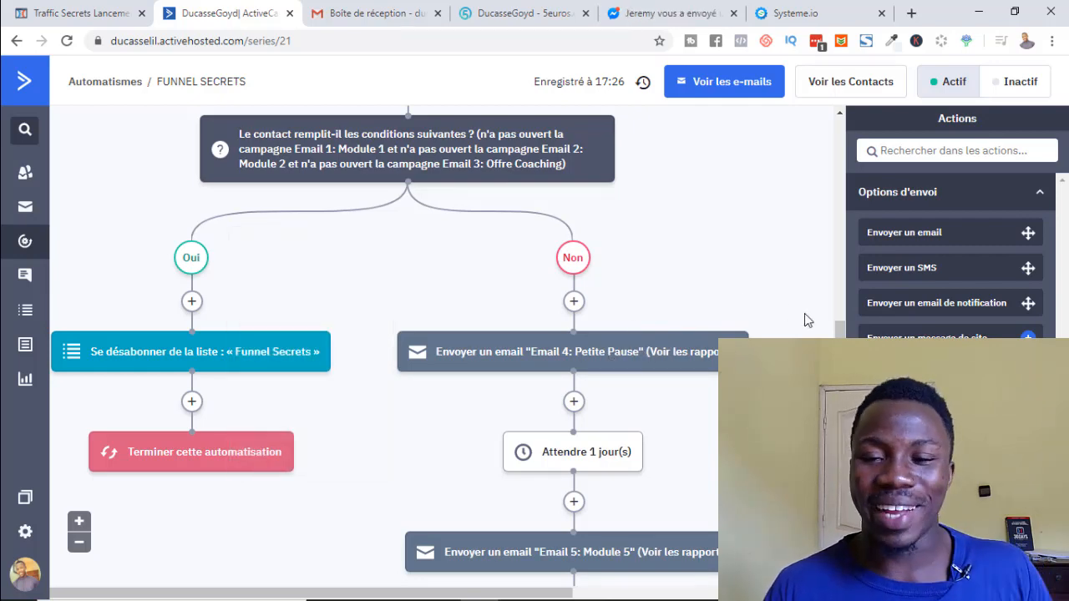
scroll(443, 347, "down", 2)
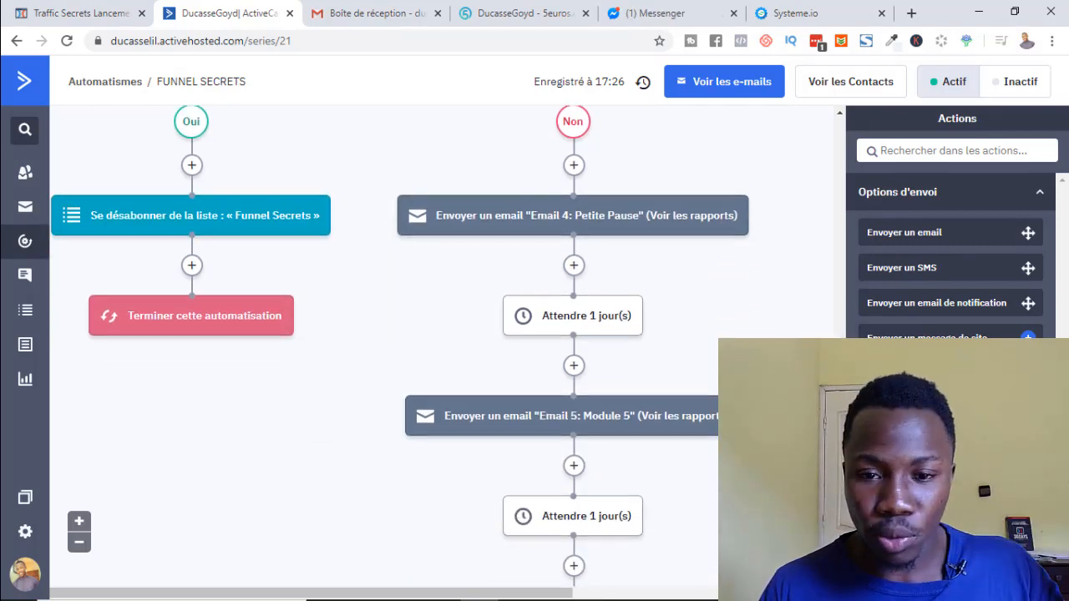
scroll(442, 347, "down", 1)
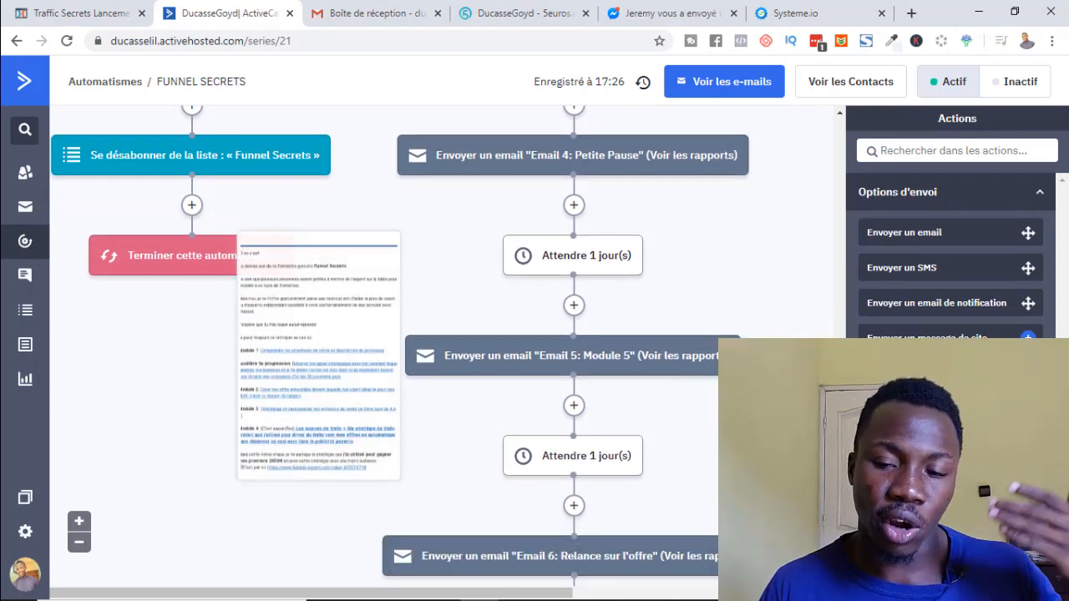
scroll(573, 347, "down", 9)
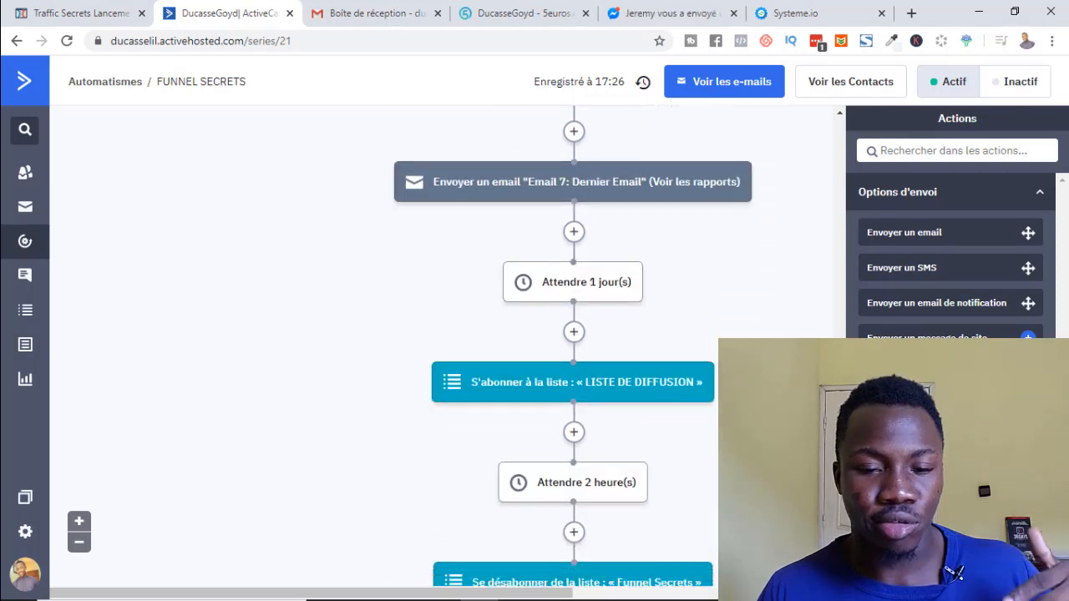
scroll(573, 347, "down", 1)
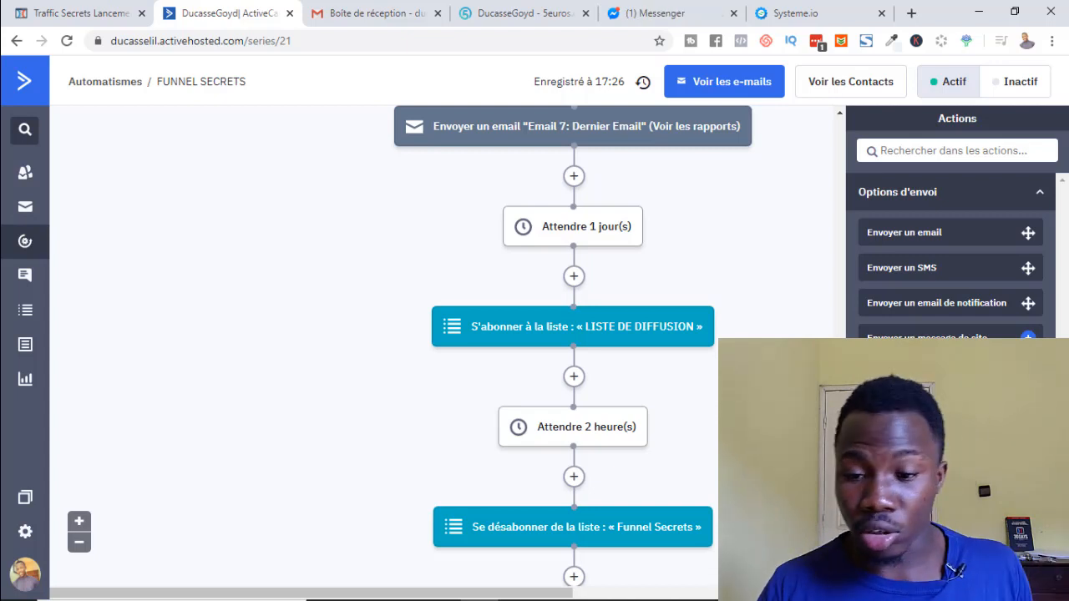
scroll(565, 368, "down", 3)
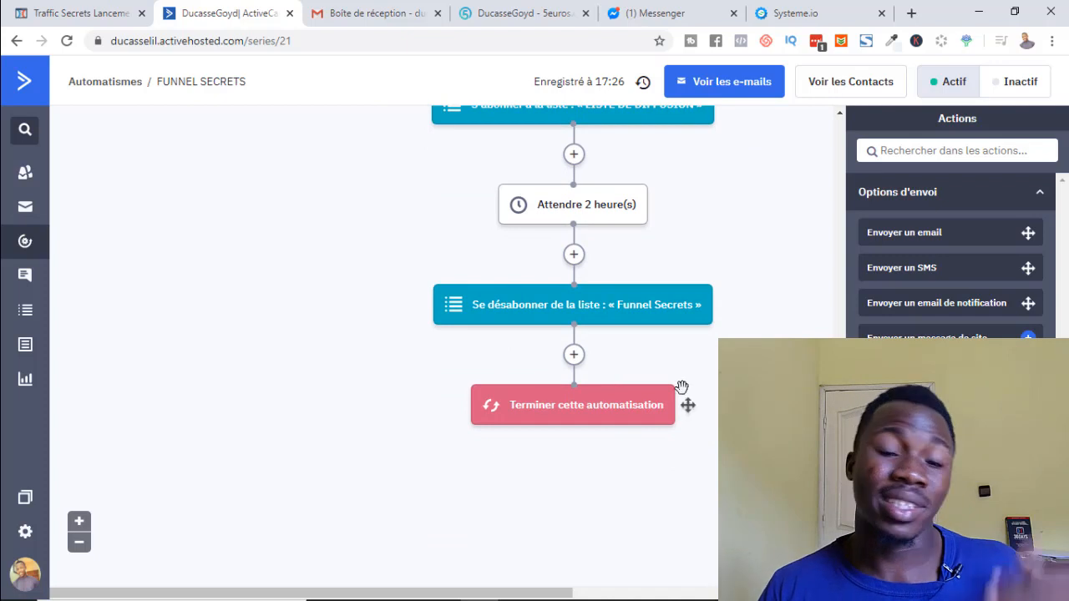
mouse_move(681, 387)
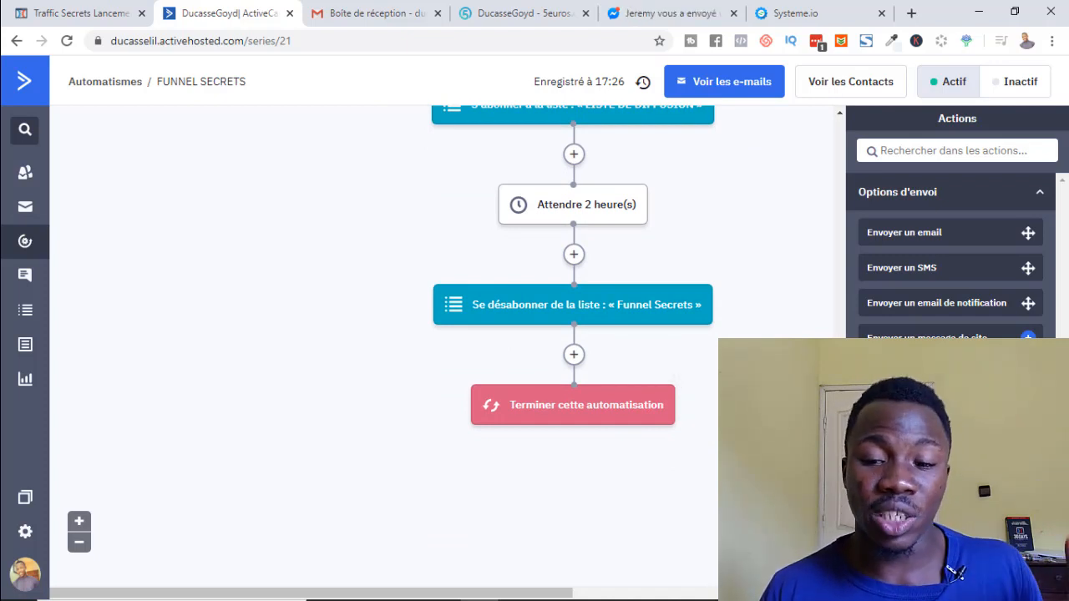
scroll(418, 334, "up", 15)
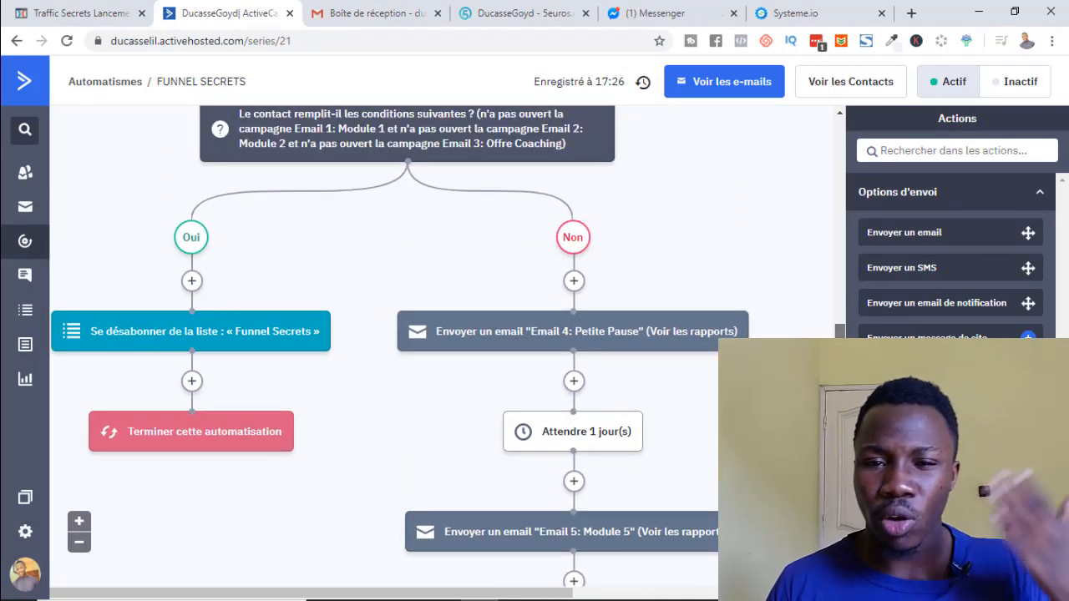
scroll(831, 329, "up", 5)
scroll(831, 327, "up", 3)
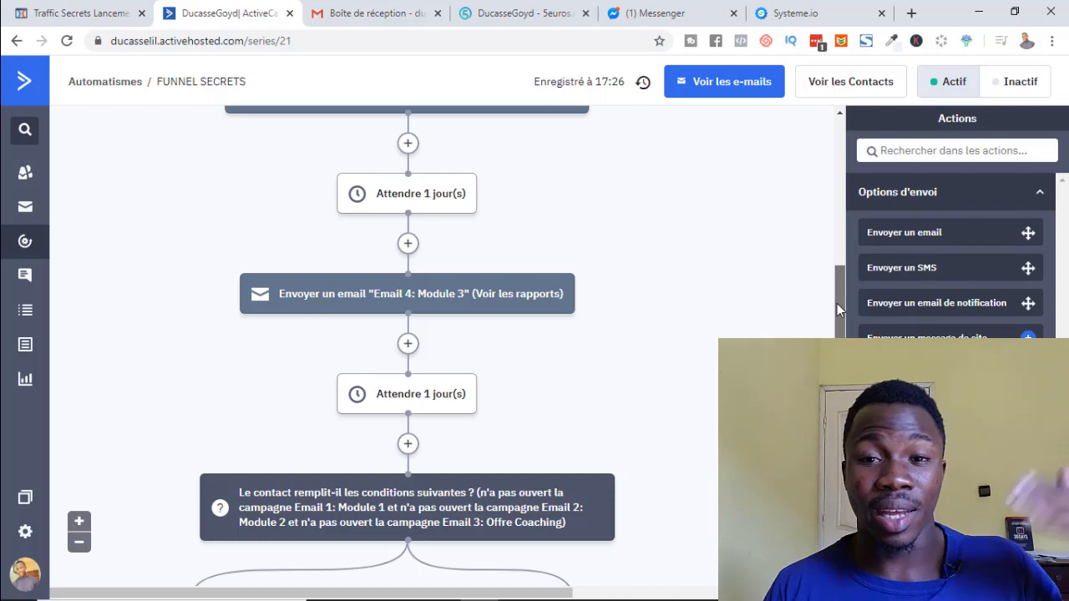
Delete the "Terminer cette automatisation" action below the Funnel Secrets unsubscribe action in the Oui branch
left_click_drag(837, 300, 838, 396)
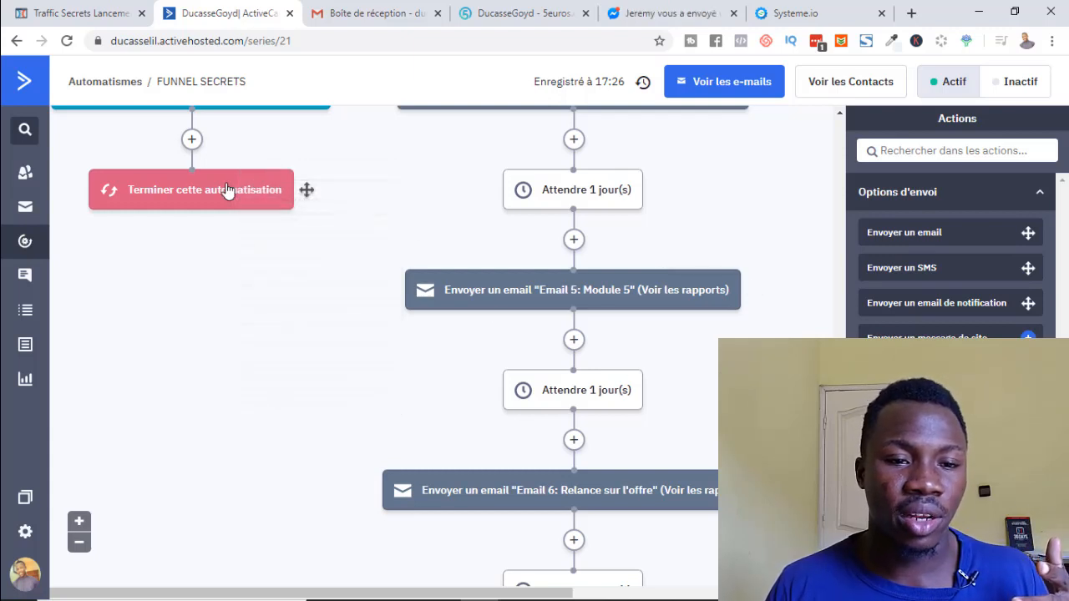
mouse_move(234, 188)
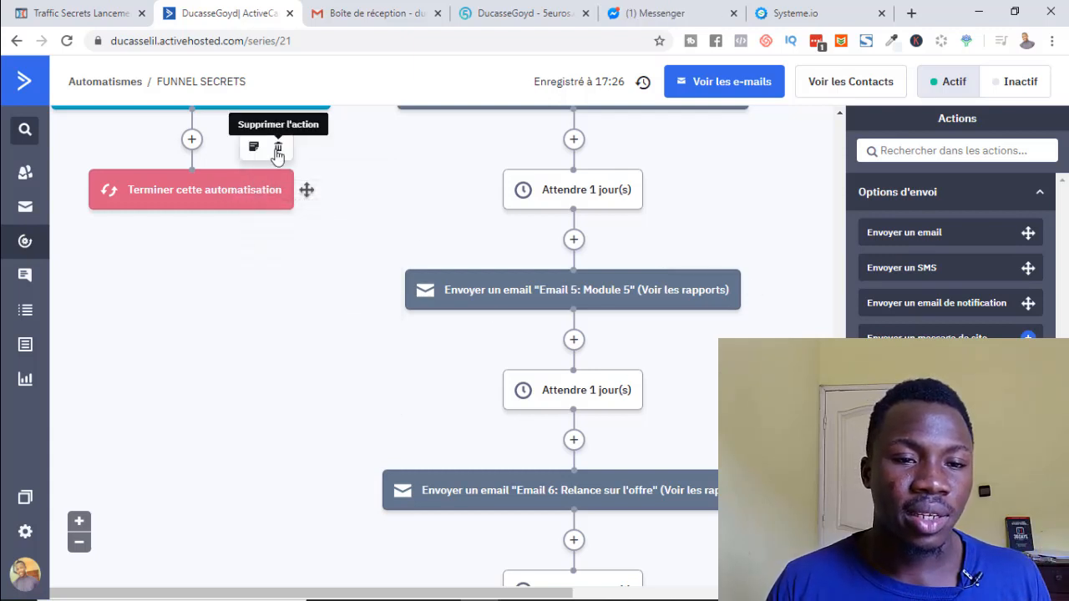
left_click(277, 147)
left_click(600, 130)
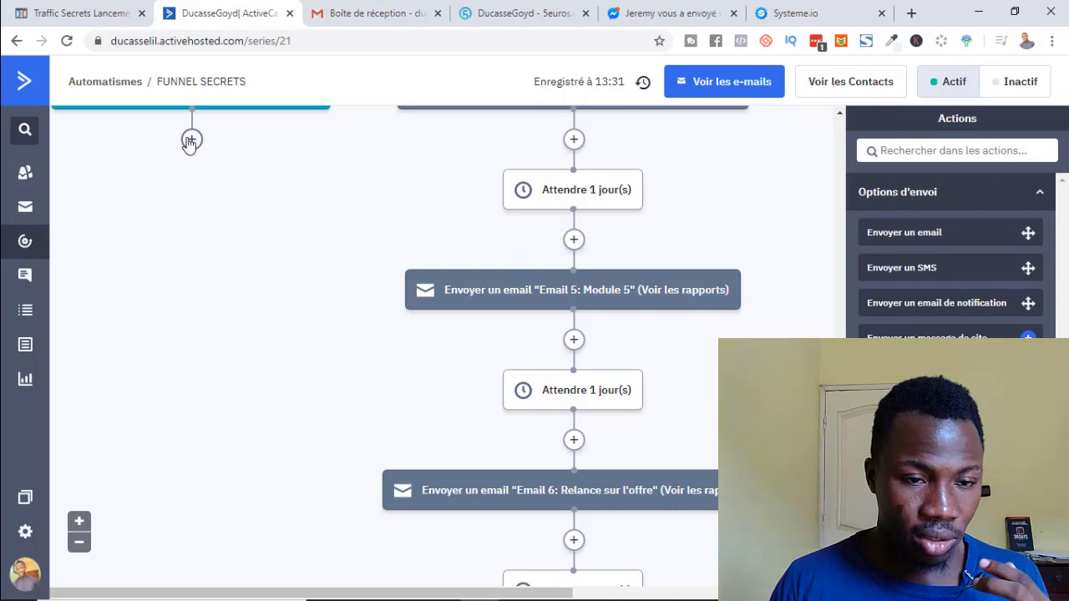
Add a Si/Alors condition below the unsubscribe action in the Oui branch, based on "A cliqué sur un lien"
left_click(191, 140)
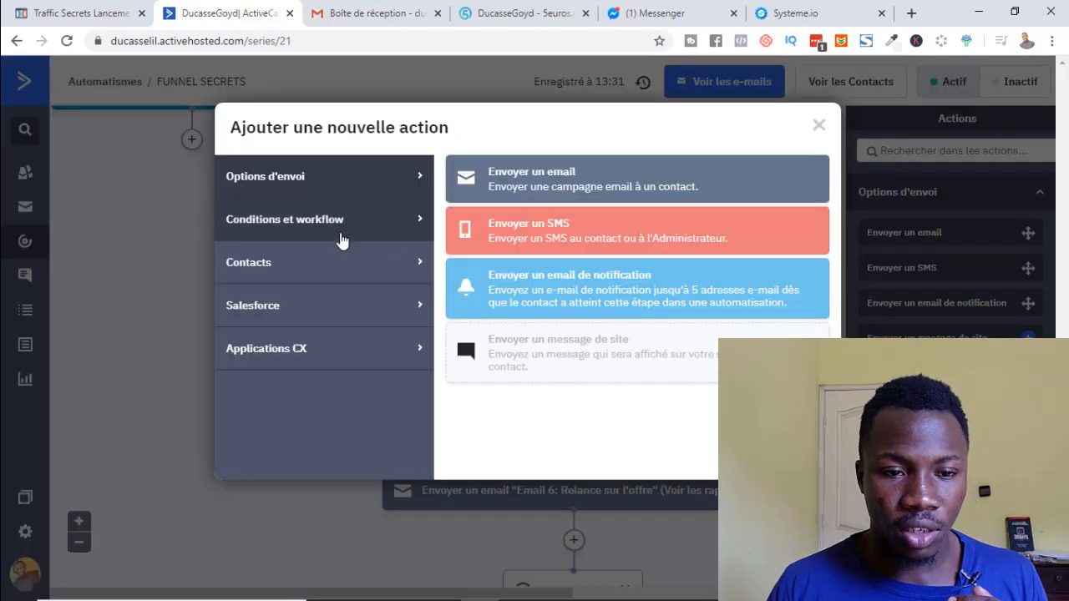
left_click(258, 237)
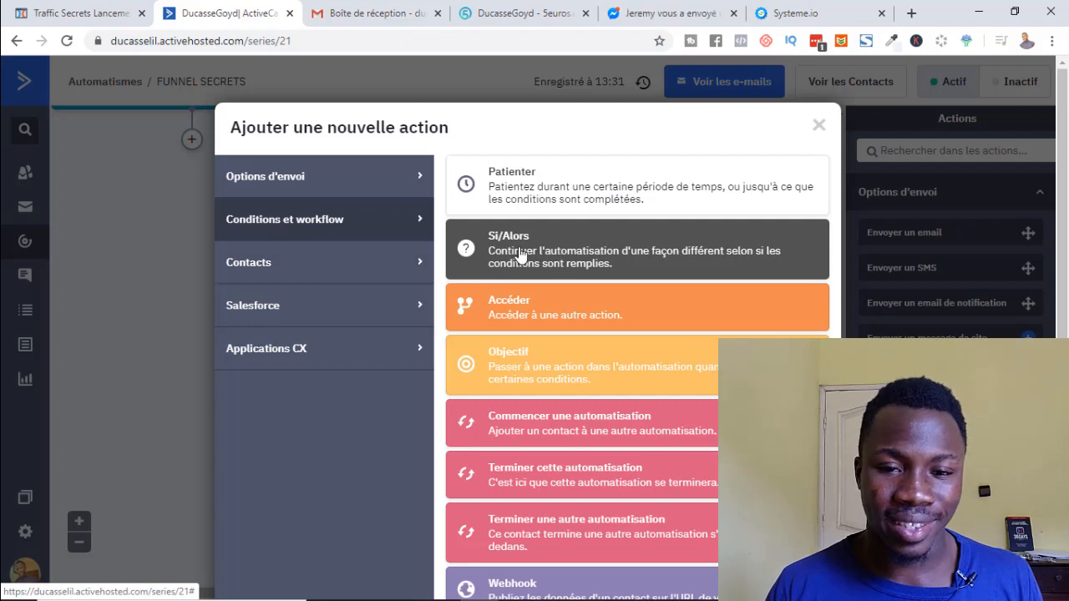
left_click(519, 250)
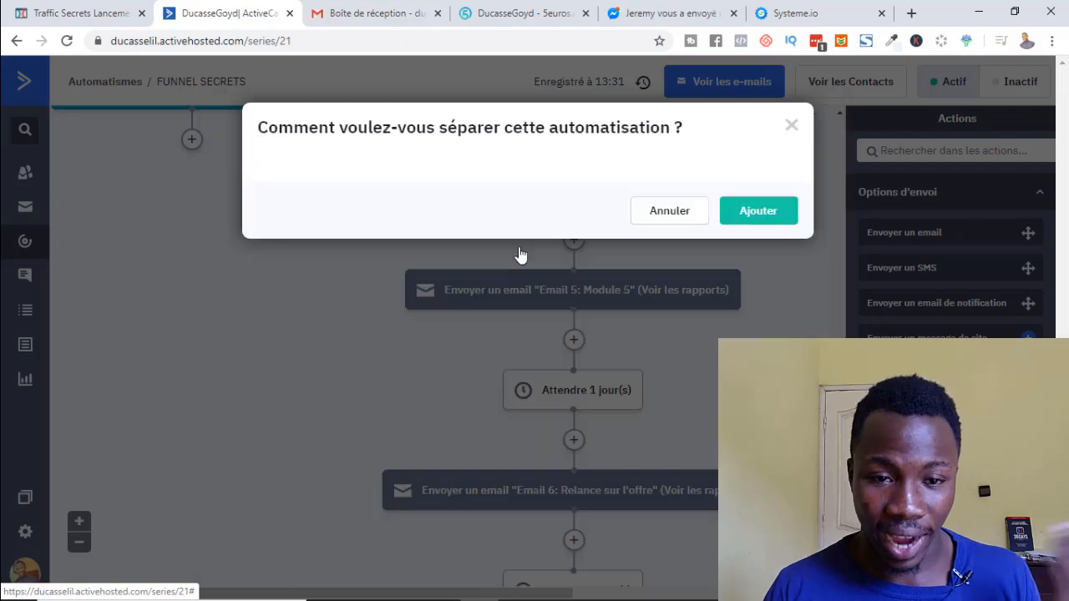
left_click(751, 213)
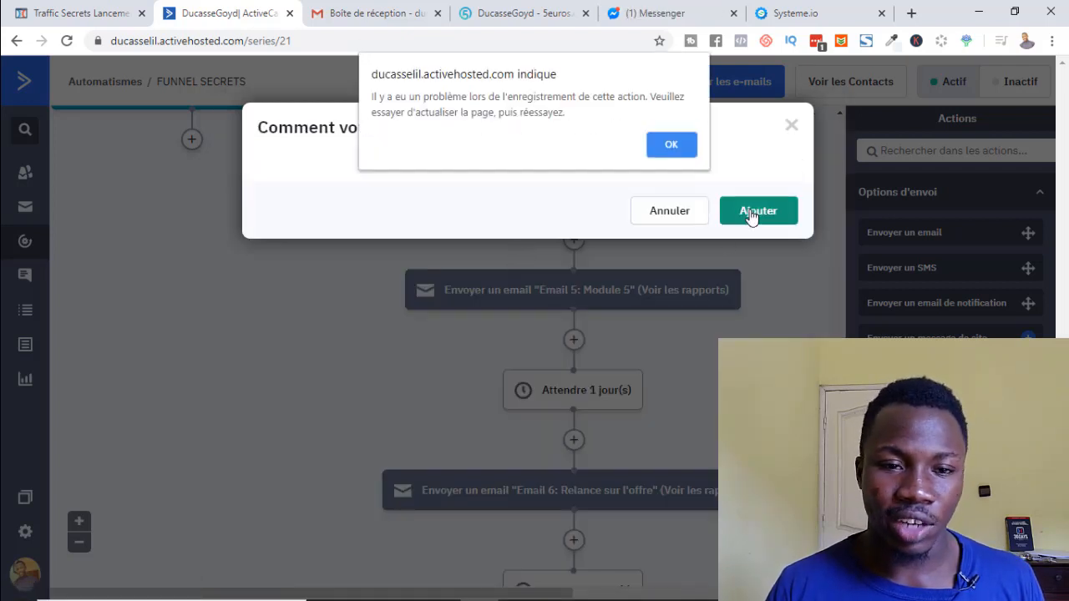
left_click(670, 146)
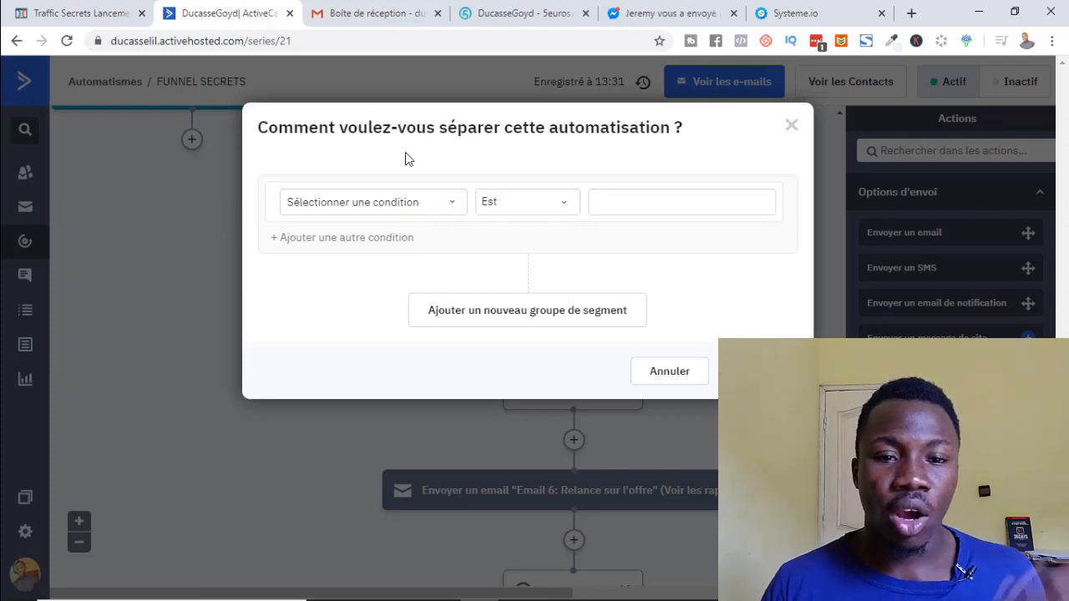
left_click(439, 201)
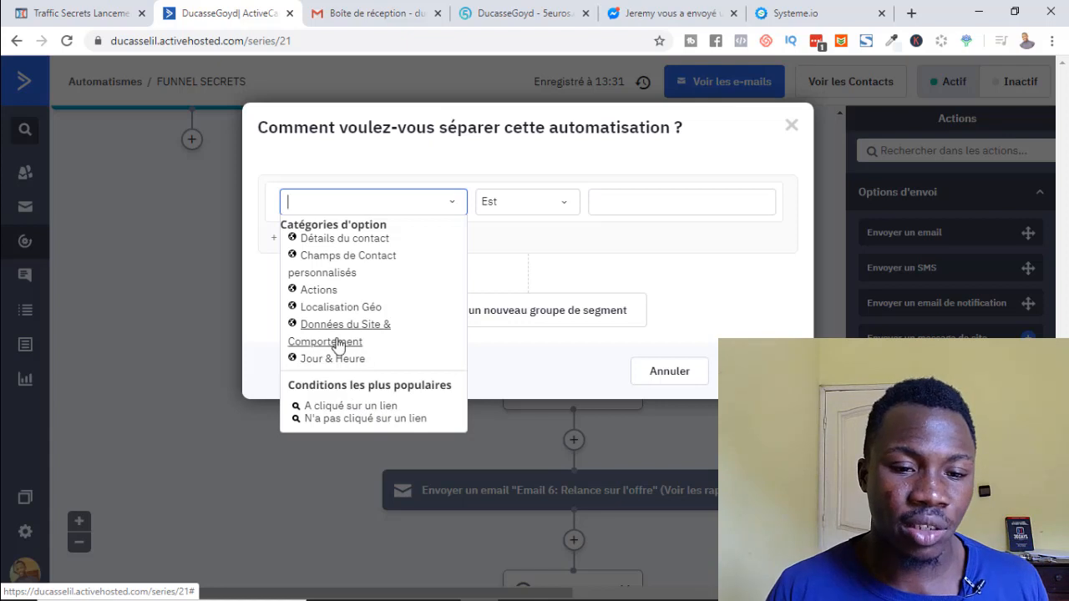
left_click(321, 293)
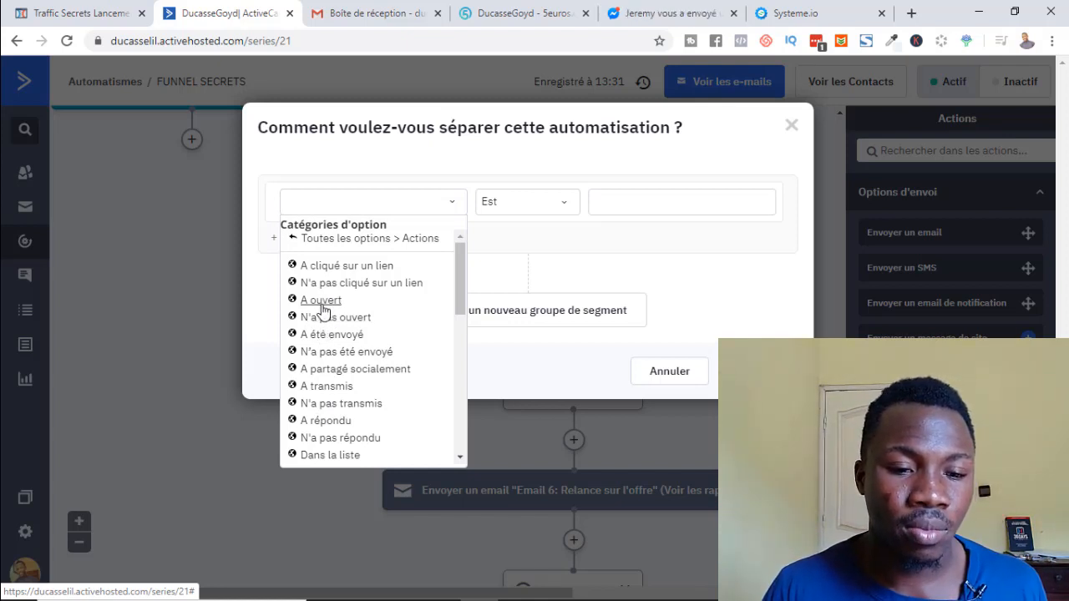
left_click(338, 266)
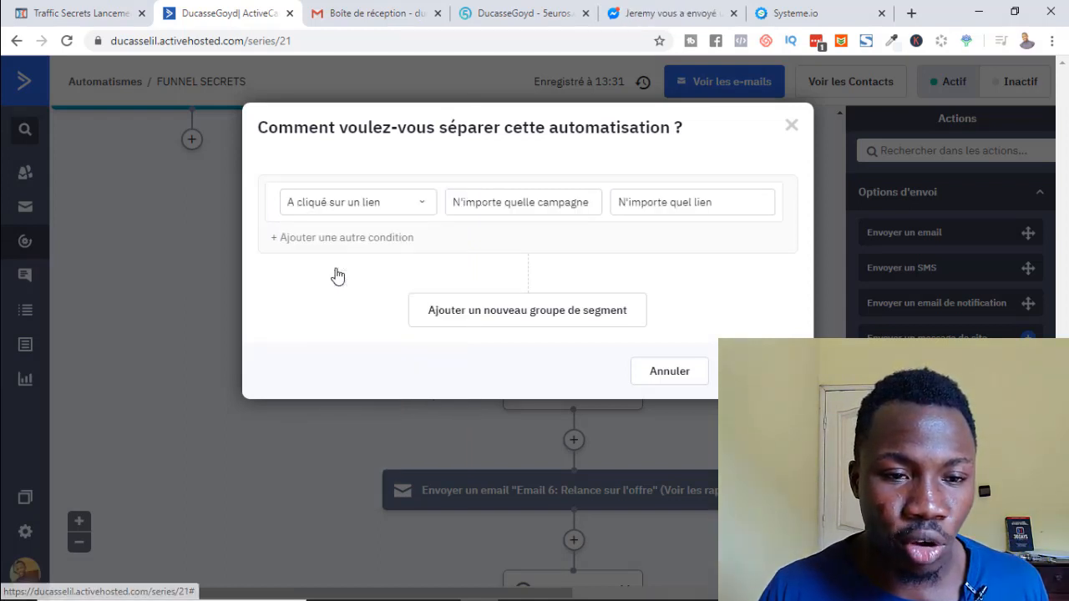
left_click(543, 202)
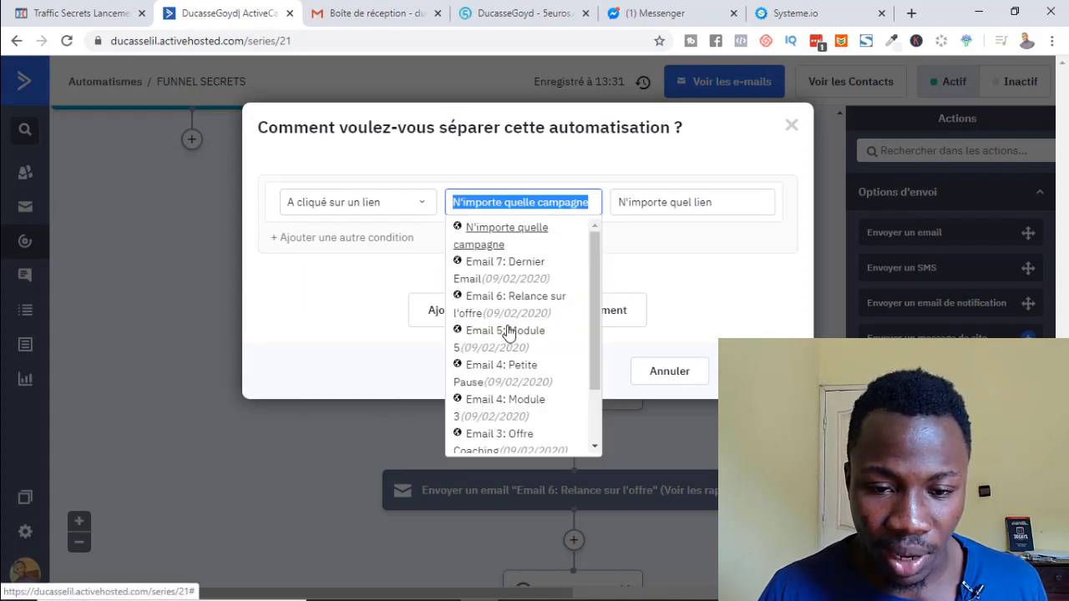
scroll(508, 343, "down", 2)
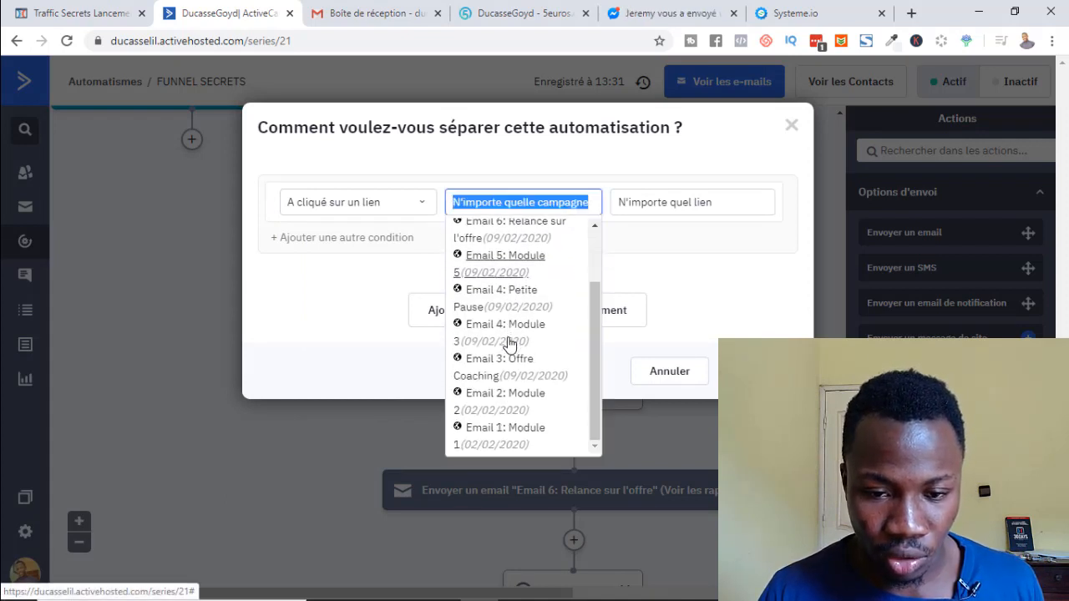
left_click(497, 401)
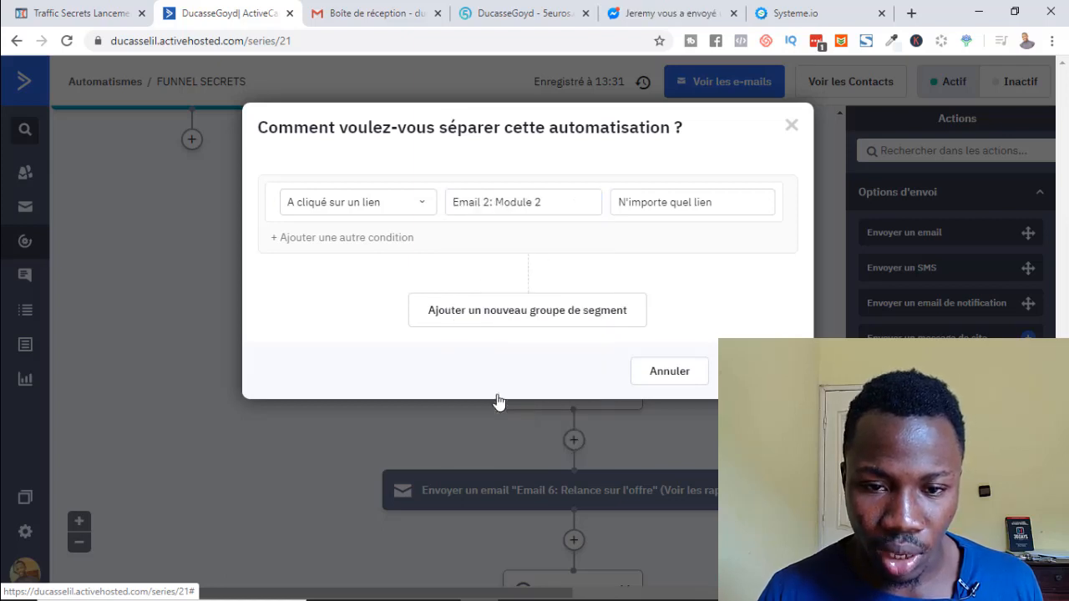
left_click(667, 205)
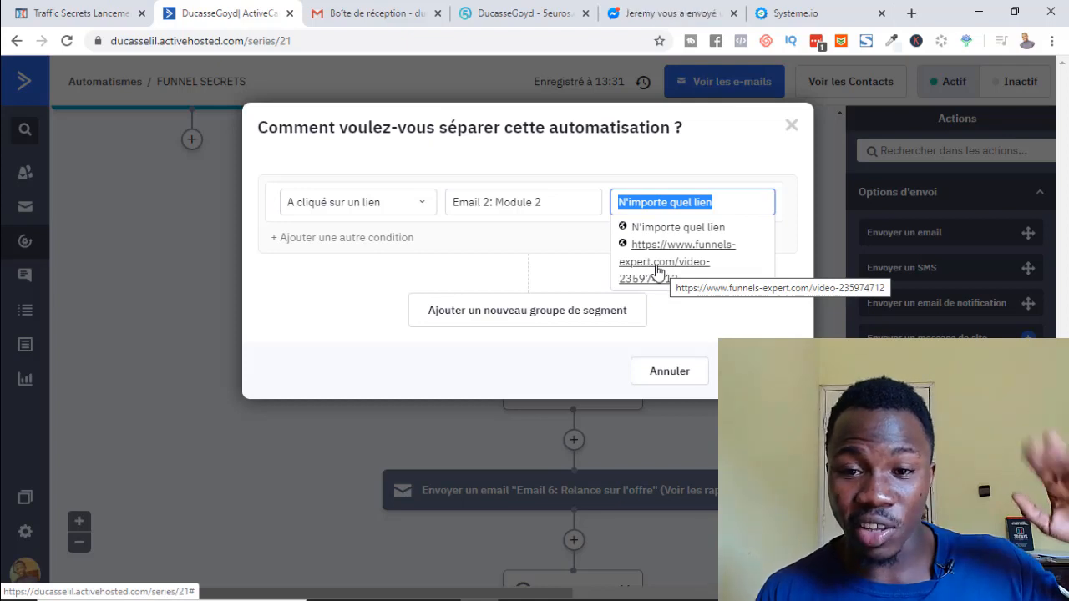
left_click(660, 267)
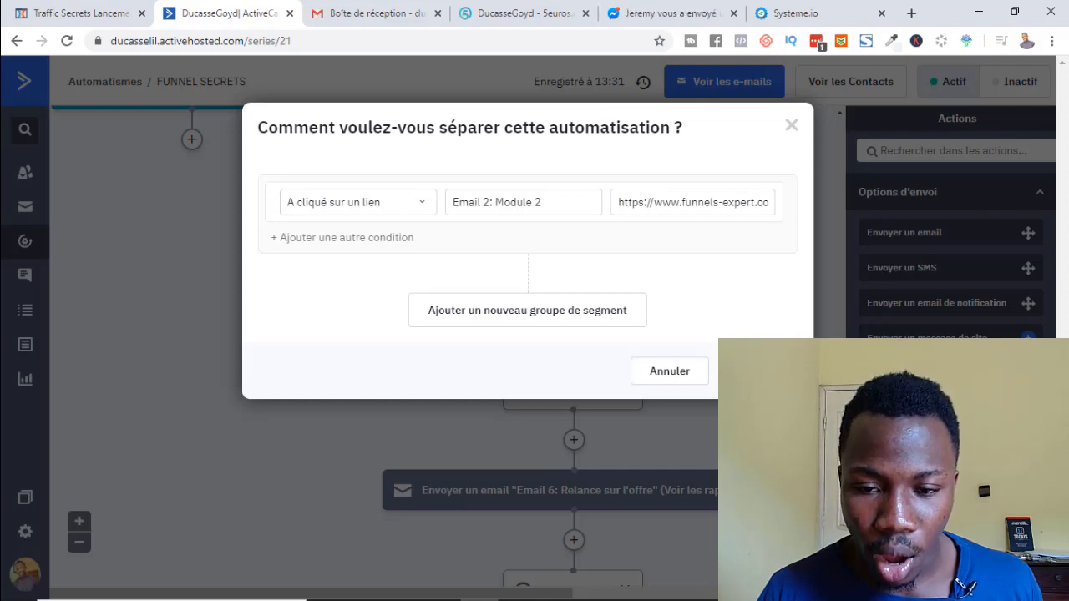
left_click(758, 371)
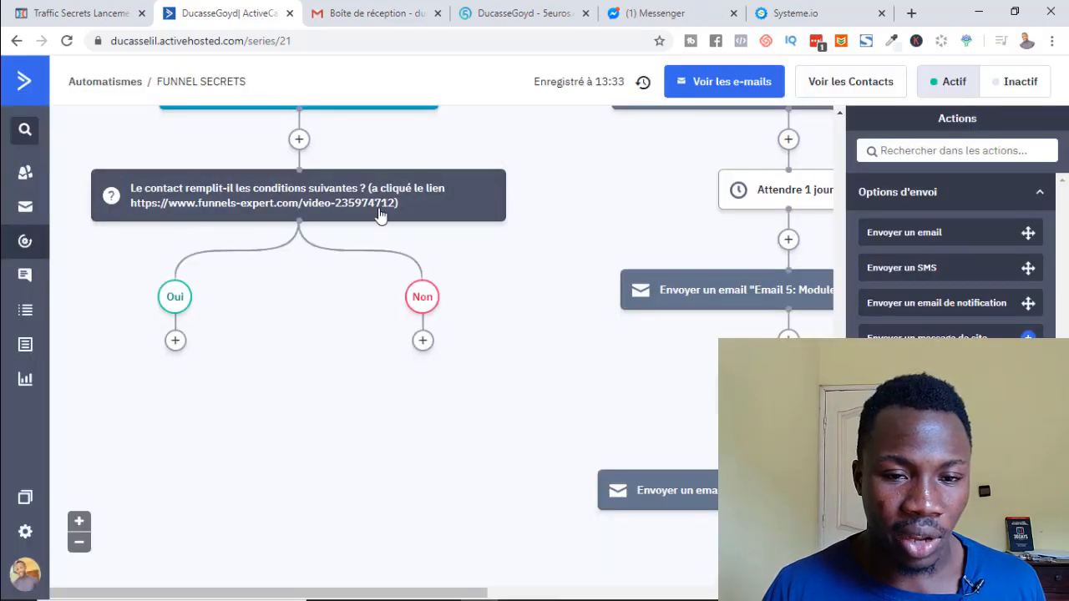
Add an "Ajouter un tag" action with the tag FB GROUPE to the Oui branch of the link-click condition
left_click(175, 341)
left_click(294, 188)
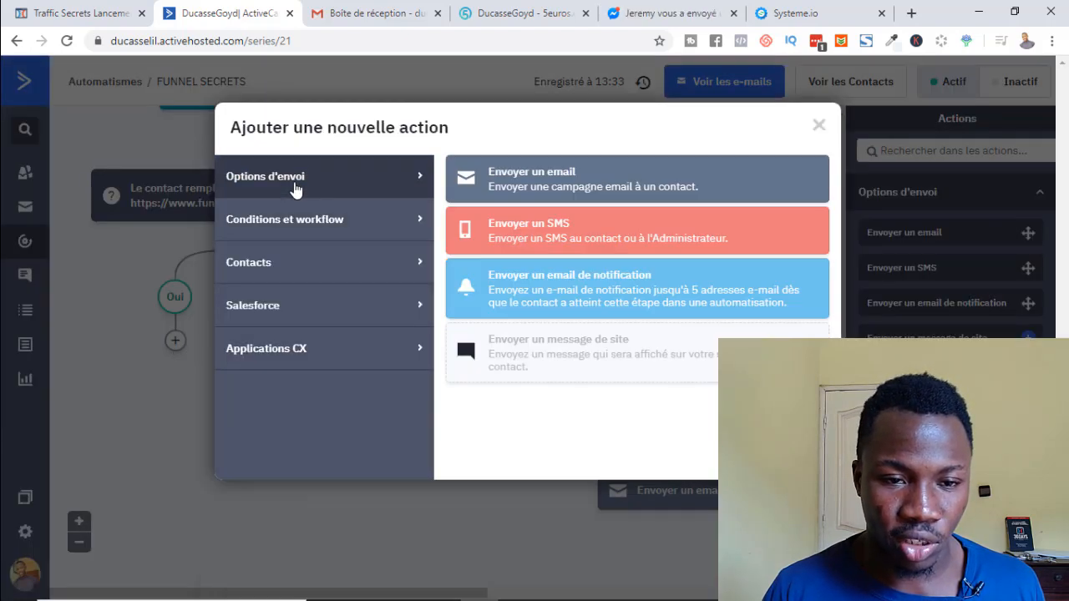
left_click(303, 218)
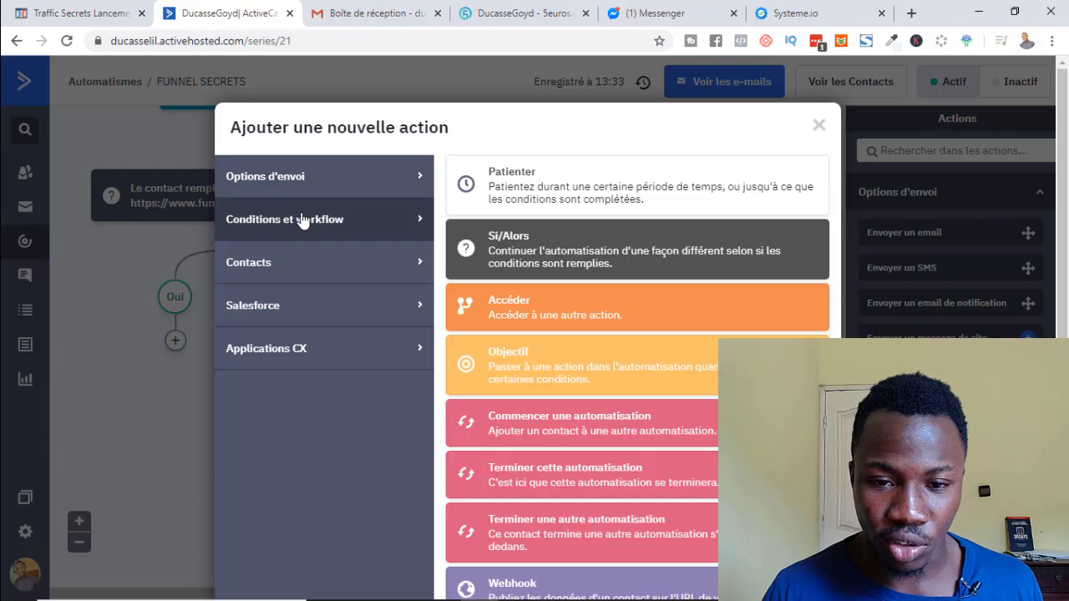
scroll(557, 349, "down", 2)
scroll(270, 245, "up", 2)
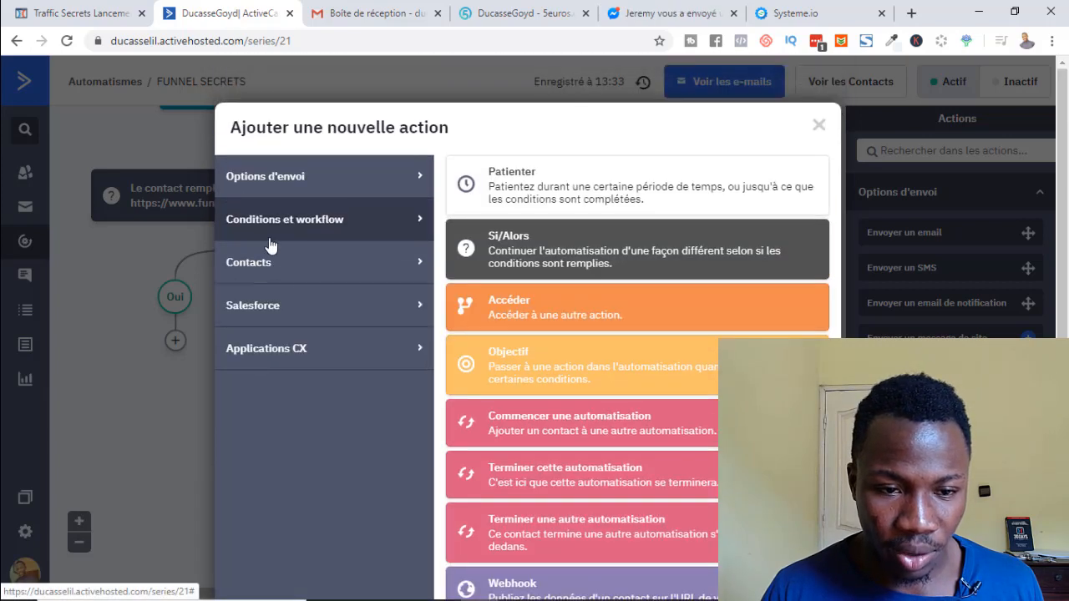
left_click(265, 279)
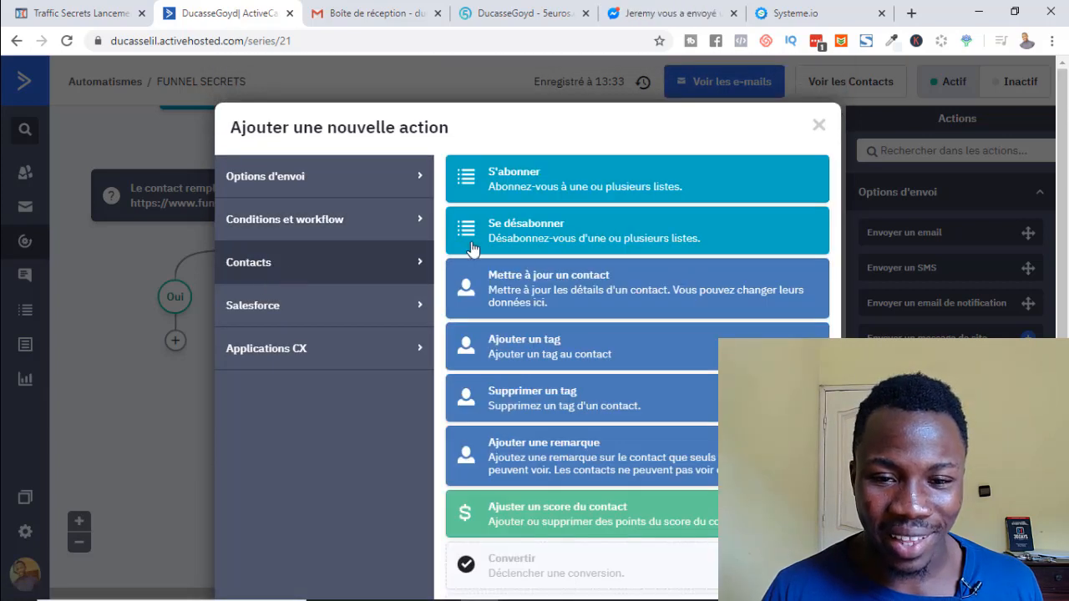
left_click(535, 343)
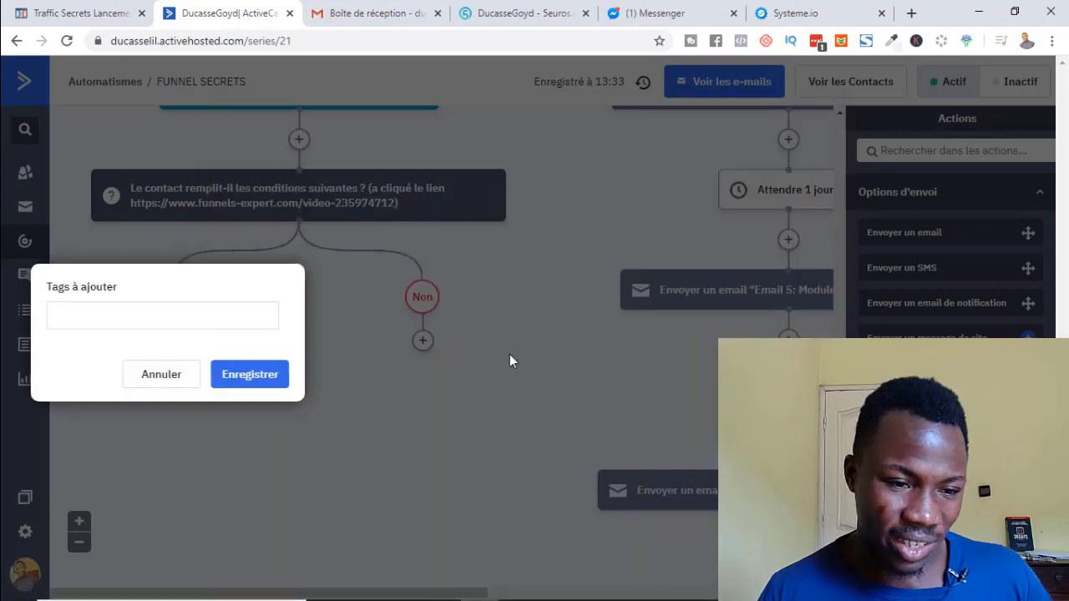
left_click(166, 315)
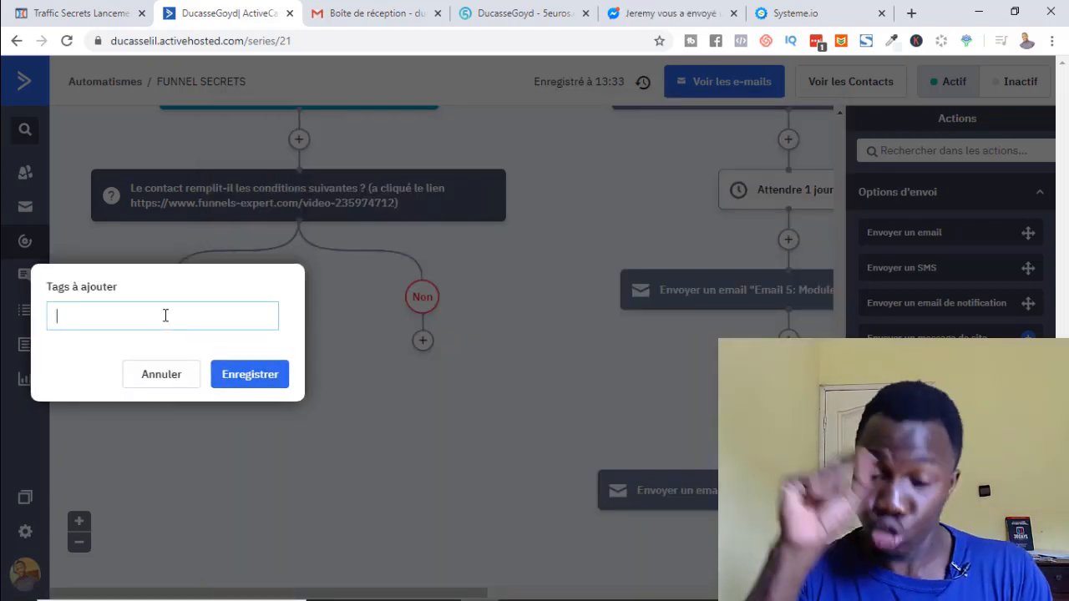
type("GB")
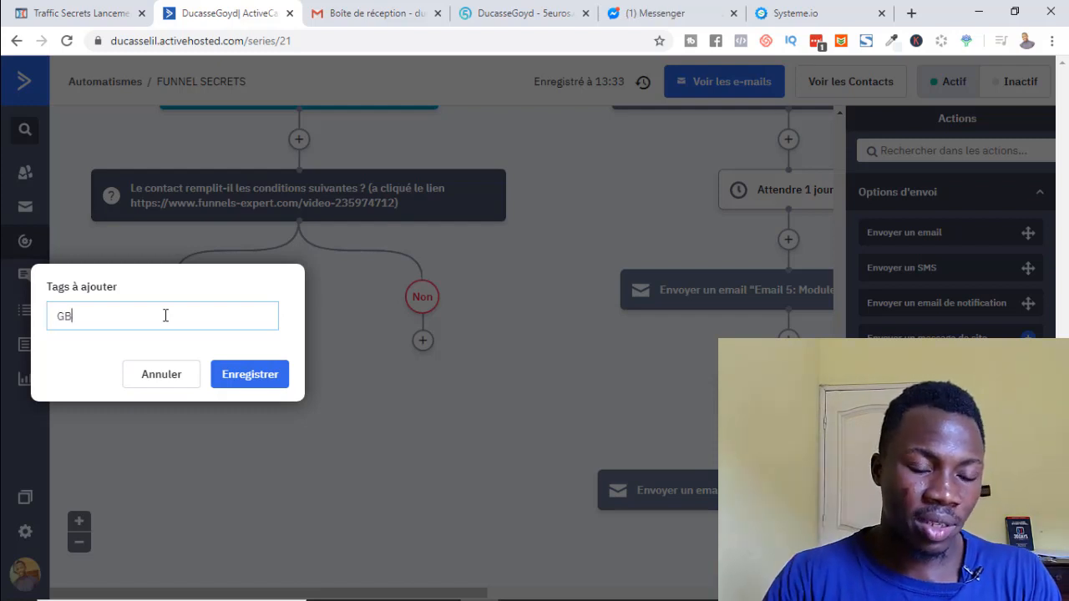
key("ctrl+a")
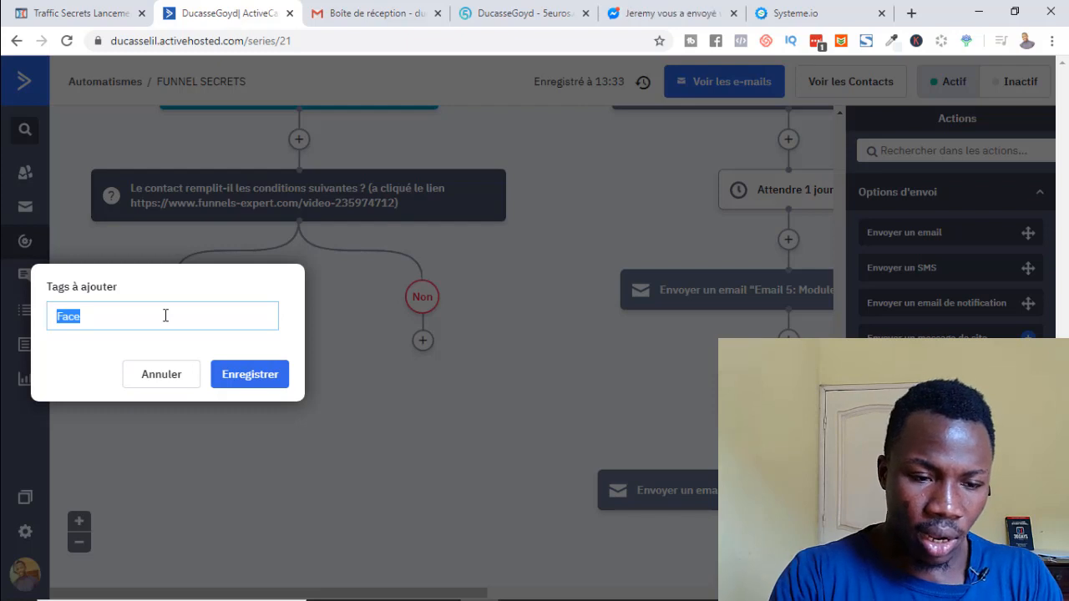
type("FB")
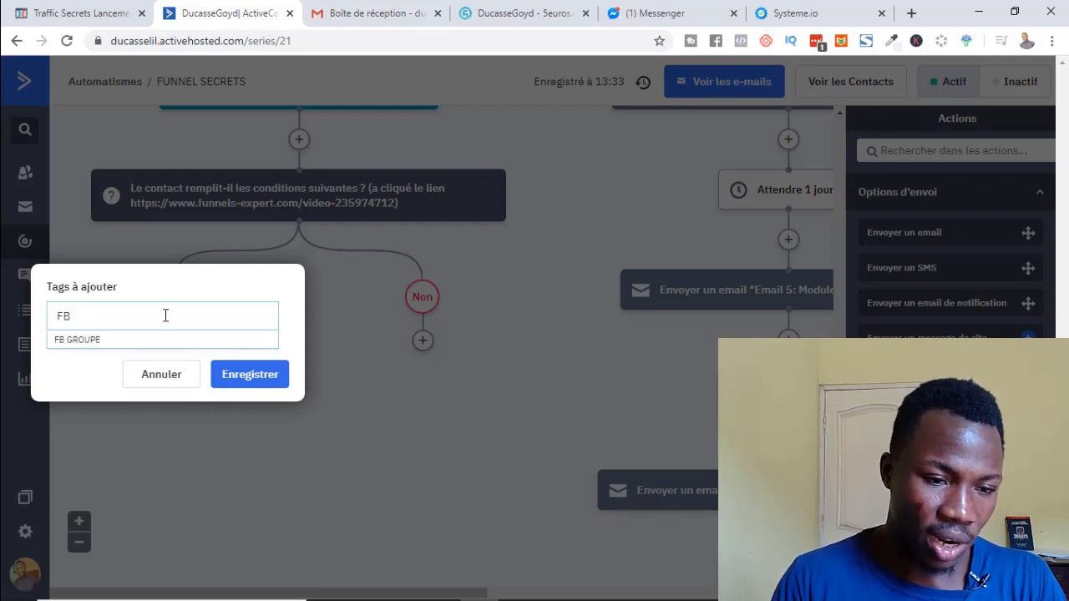
left_click(101, 346)
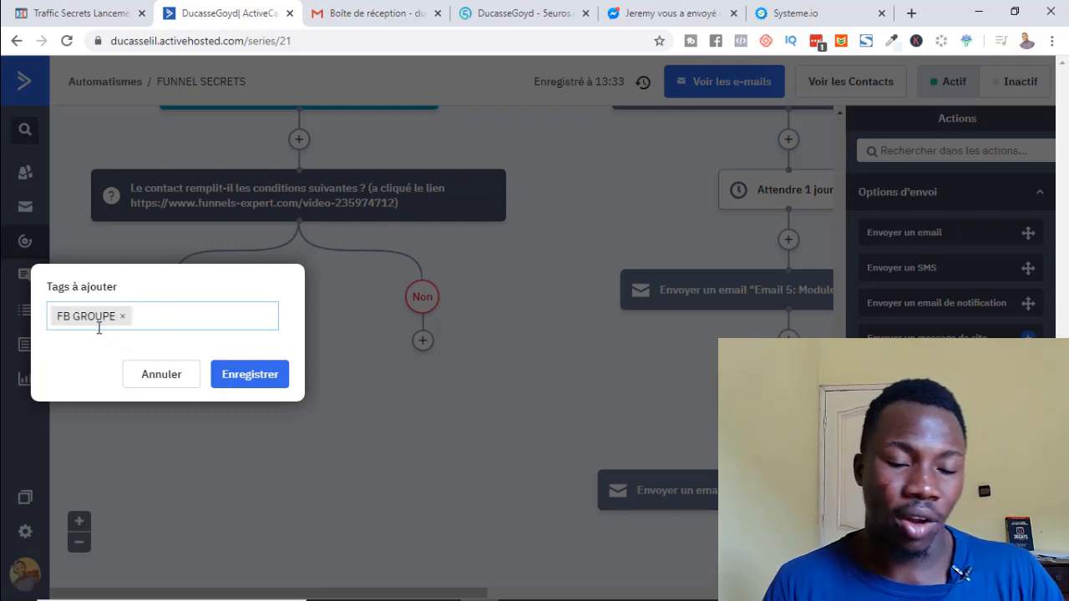
left_click(250, 376)
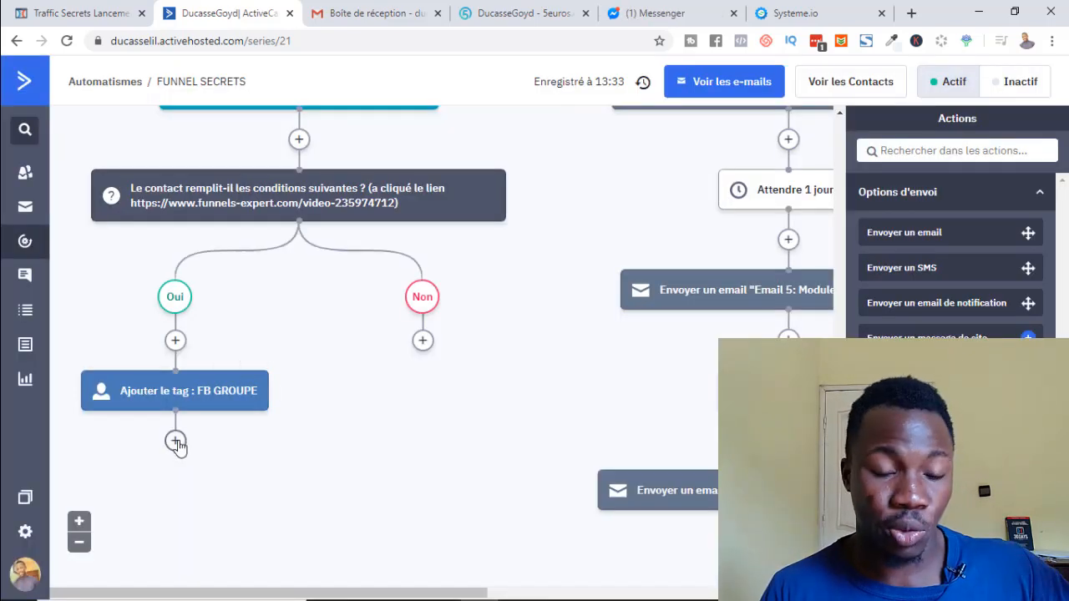
left_click(424, 343)
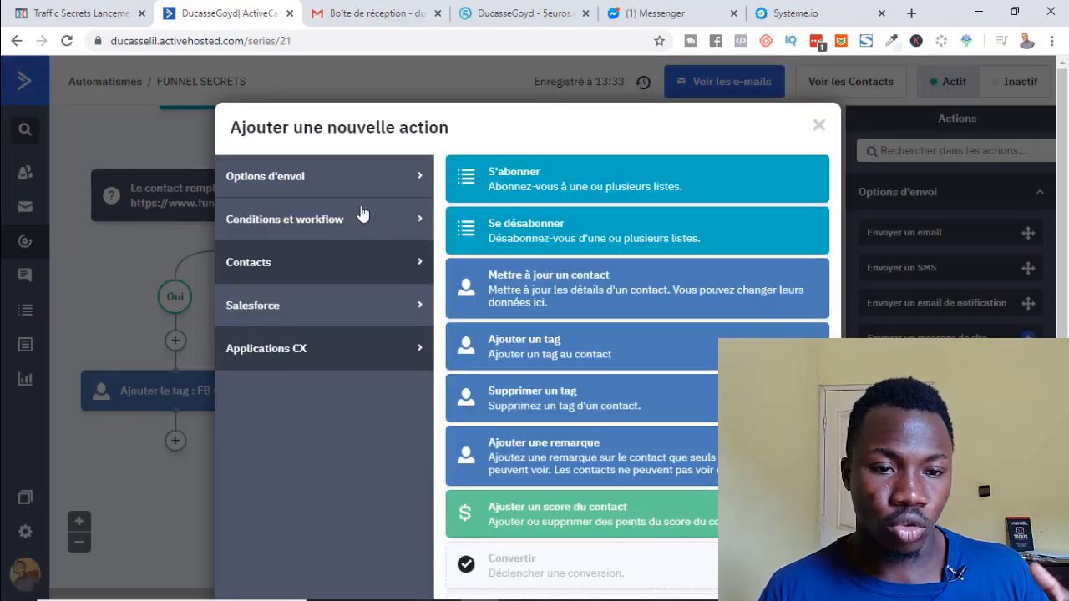
left_click(359, 220)
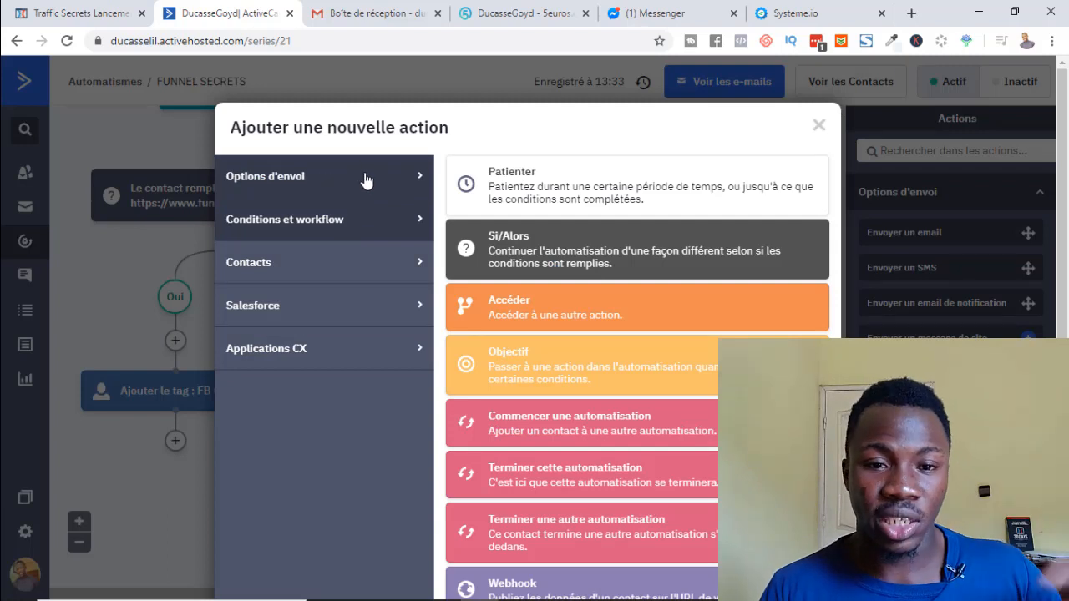
left_click(365, 180)
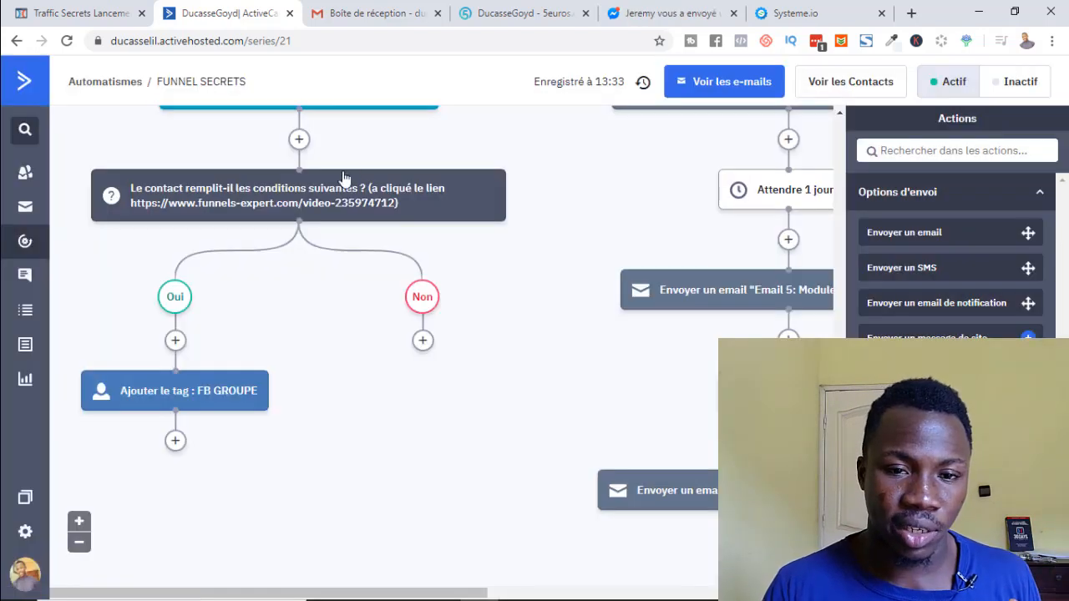
Delete the link-click condition together with both its "Oui" and "Non" paths
mouse_move(495, 174)
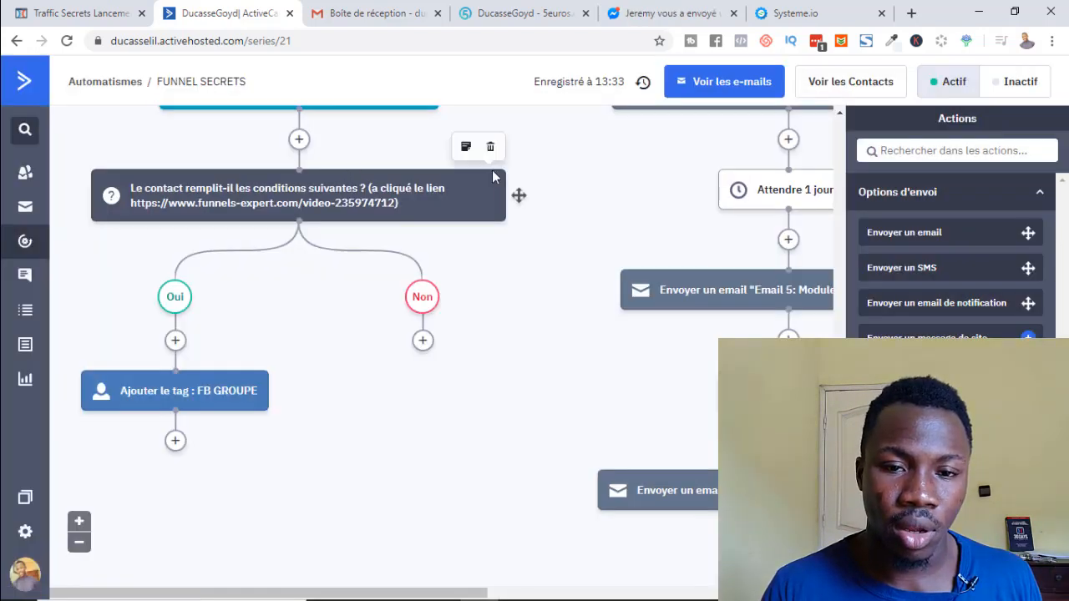
left_click(490, 149)
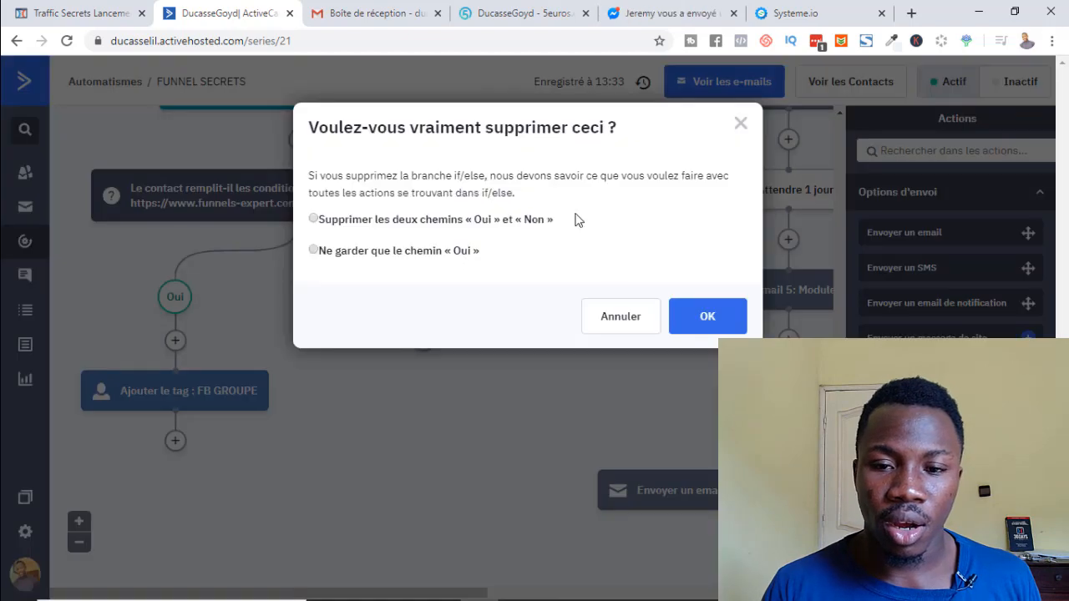
left_click(351, 224)
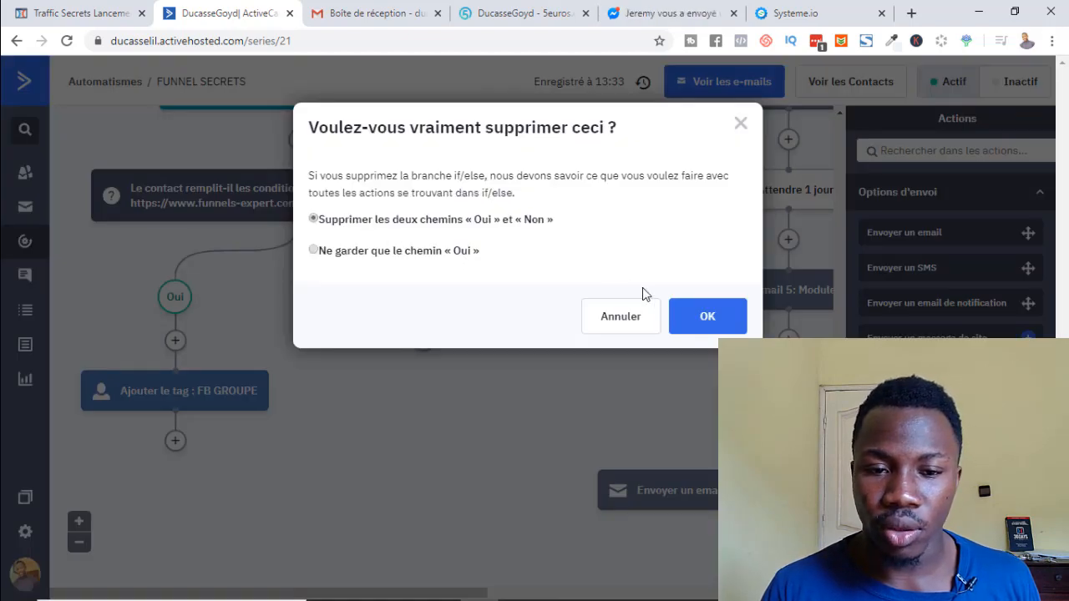
left_click(704, 316)
left_click(601, 130)
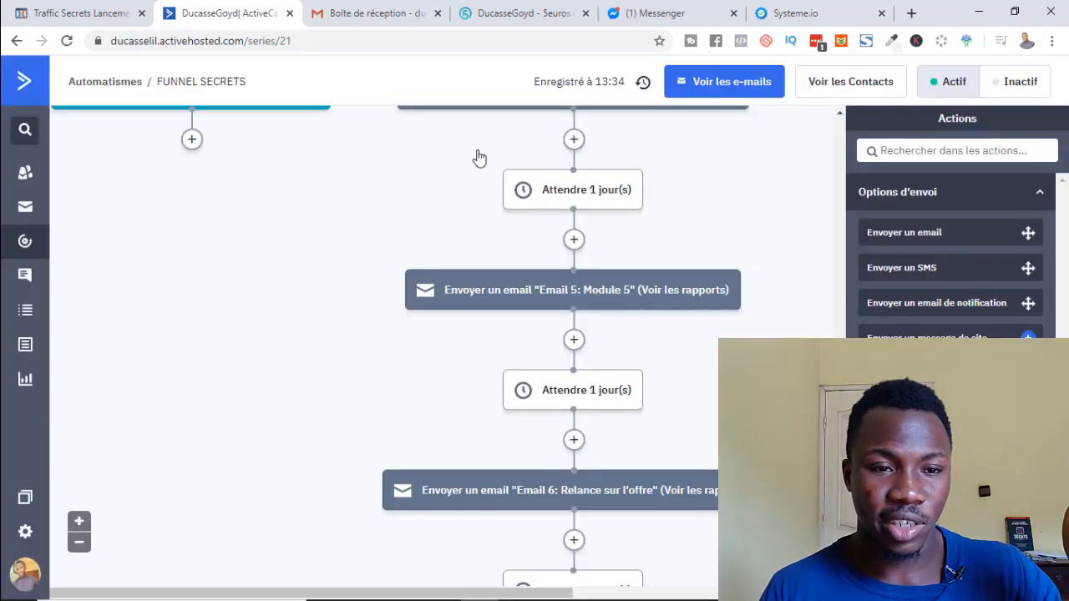
Add a "Terminer cette automatisation" action below the unsubscribe action in the Oui branch
left_click(192, 142)
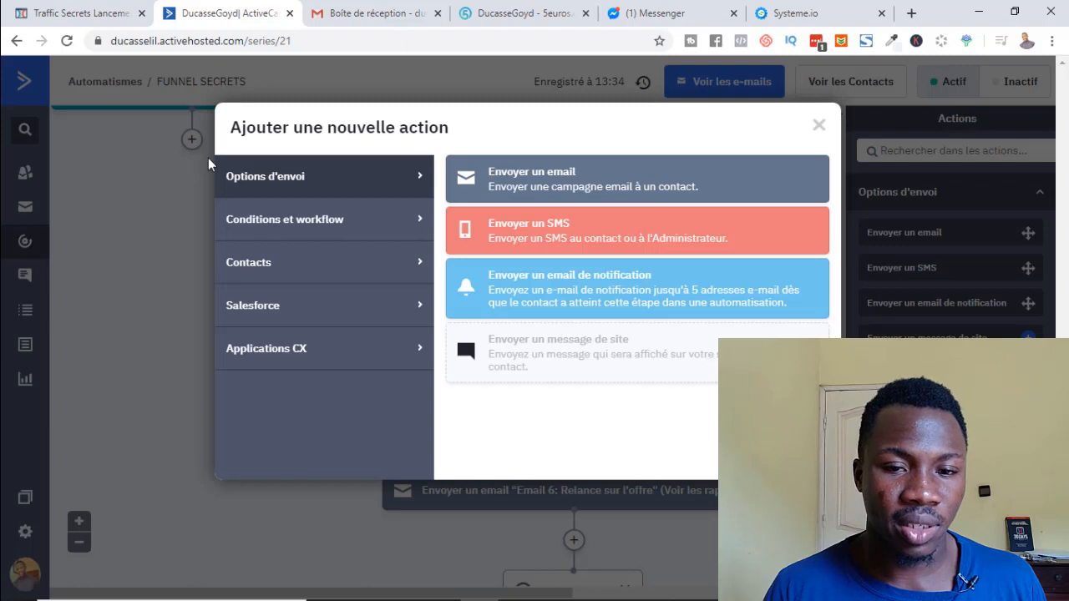
left_click(337, 220)
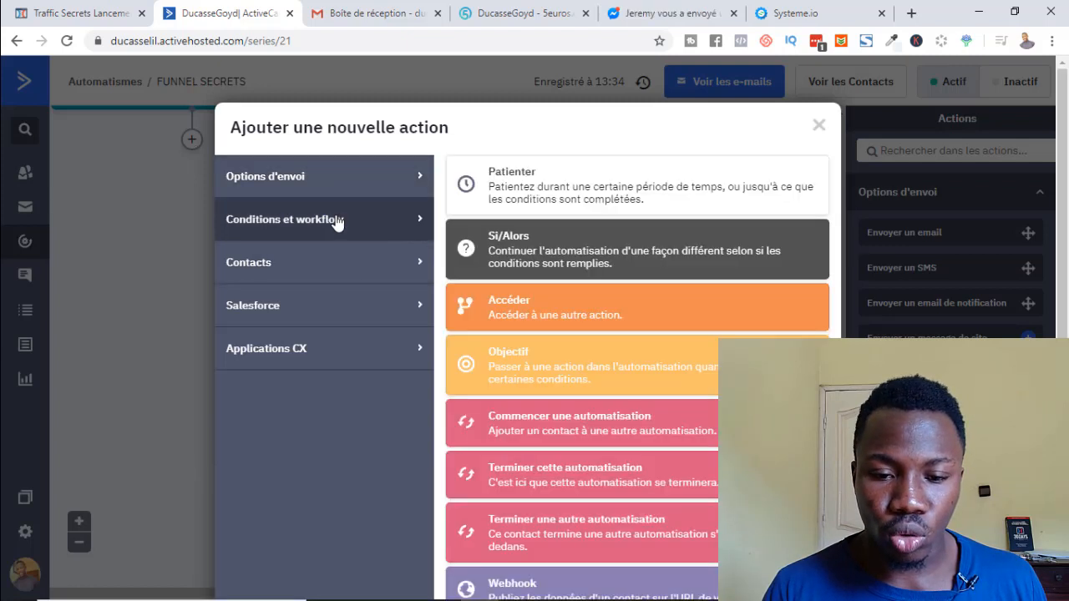
left_click(541, 482)
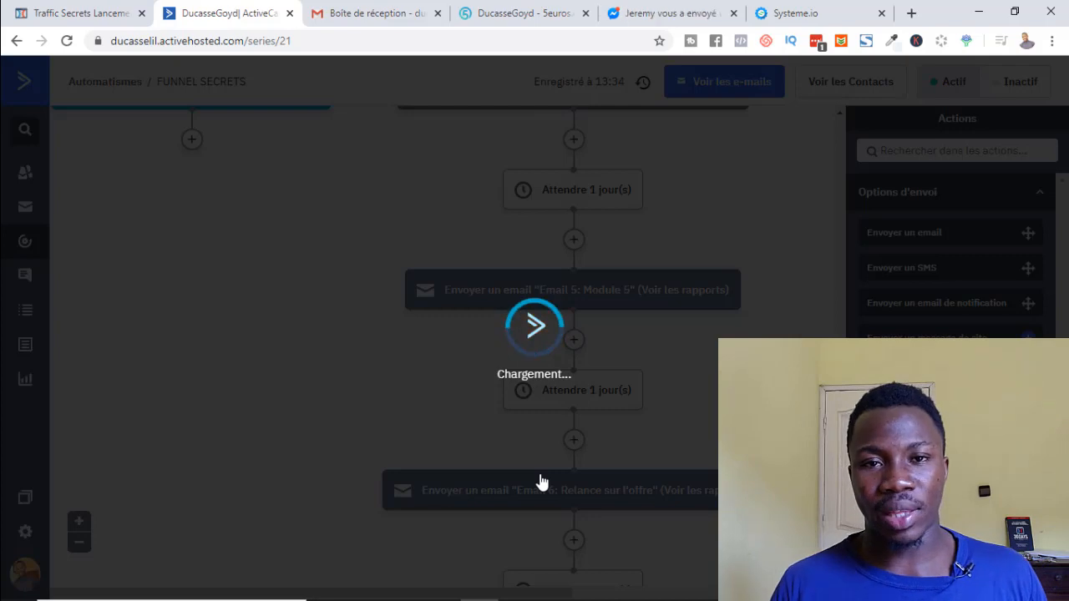